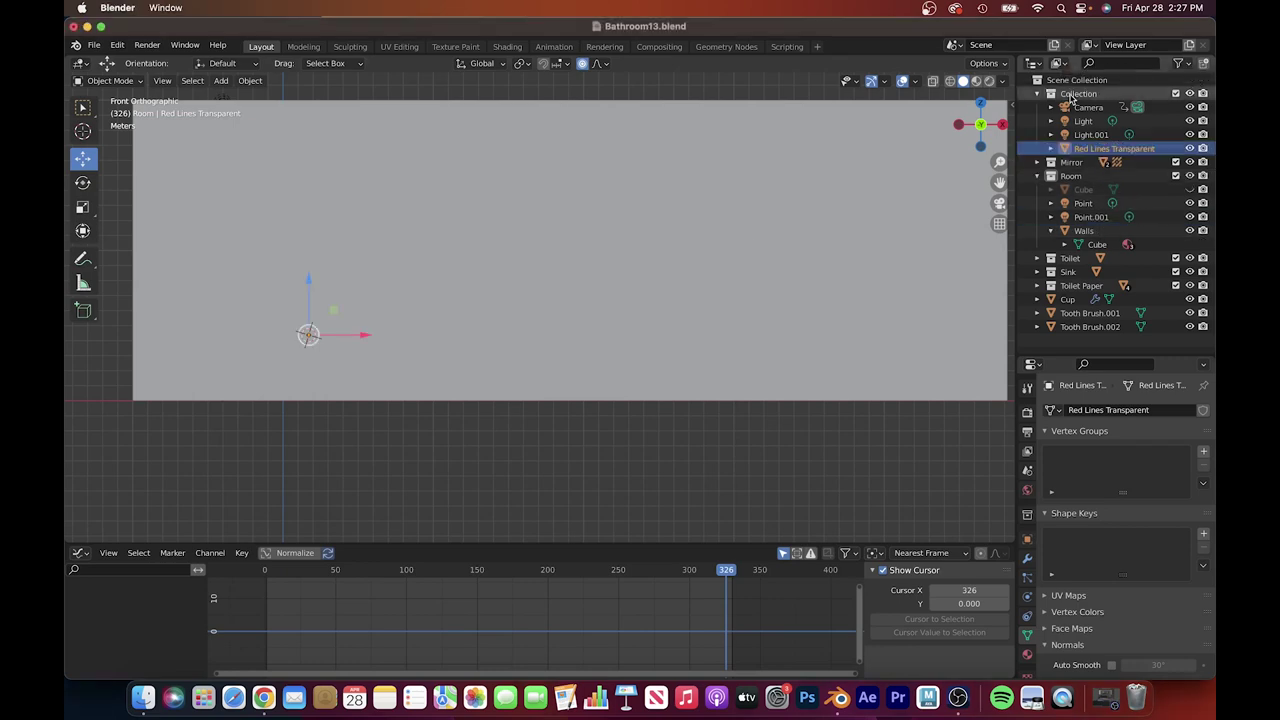
- Hide the Walls object from the viewport
{"action": "left_click", "coordinate": [979, 103]}
{"action": "left_click", "coordinate": [1083, 230]}
{"action": "key", "text": "h"}
- In side view, slide the Red Lines Transparent plane along Y toward the mirror
{"action": "left_click", "coordinate": [1114, 148]}
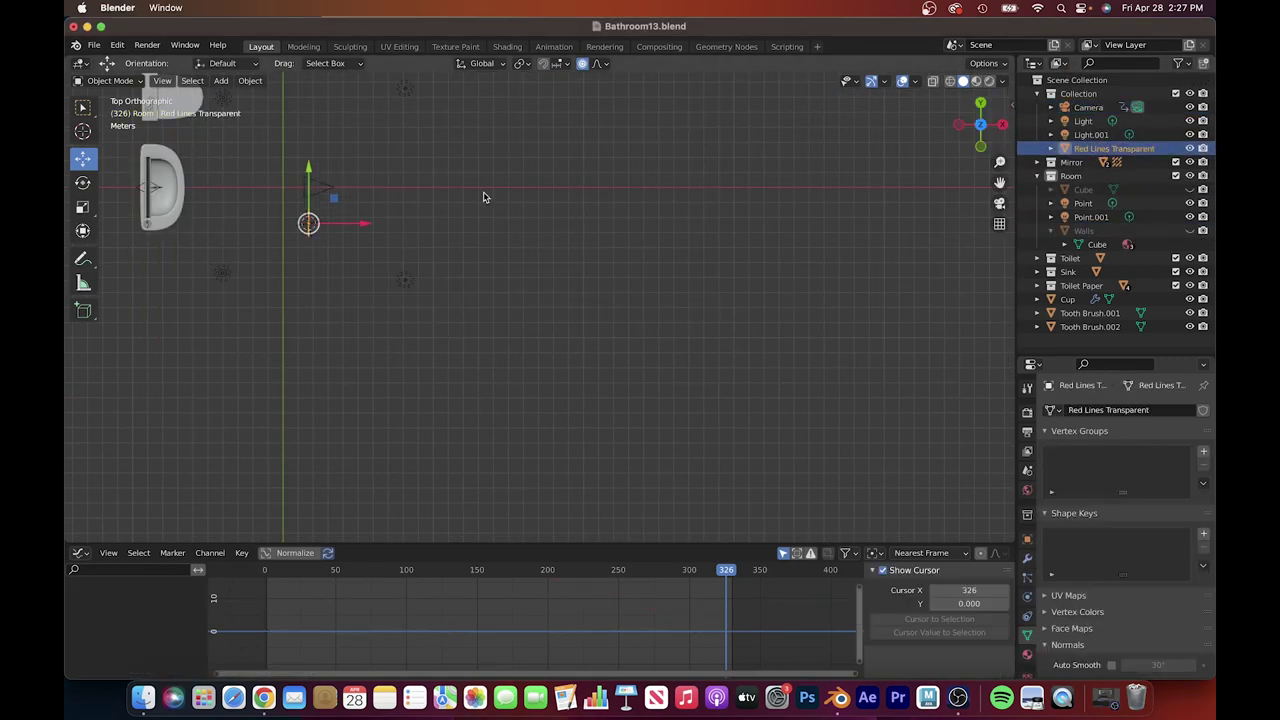
{"action": "key", "text": "KP_3"}
{"action": "left_click", "coordinate": [688, 207]}
{"action": "key", "text": "g"}
{"action": "key", "text": "y"}
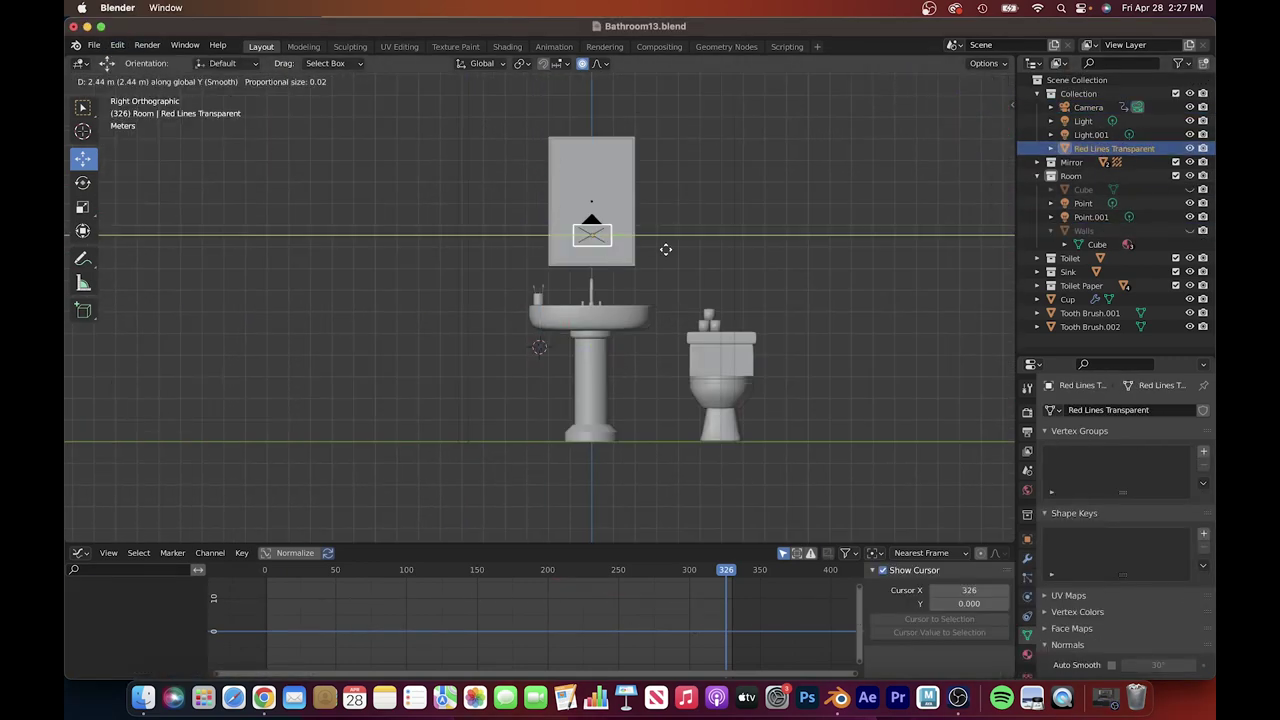
{"action": "left_click", "coordinate": [663, 249]}
{"action": "middle_click_drag", "start_coordinate": [663, 249], "coordinate": [697, 237]}
- Set the current frame to 329 and look through the camera
{"action": "key", "text": "ctrl+KP_3"}
{"action": "key", "text": "shift+Left"}
{"action": "left_click_drag", "start_coordinate": [268, 570], "coordinate": [731, 575]}
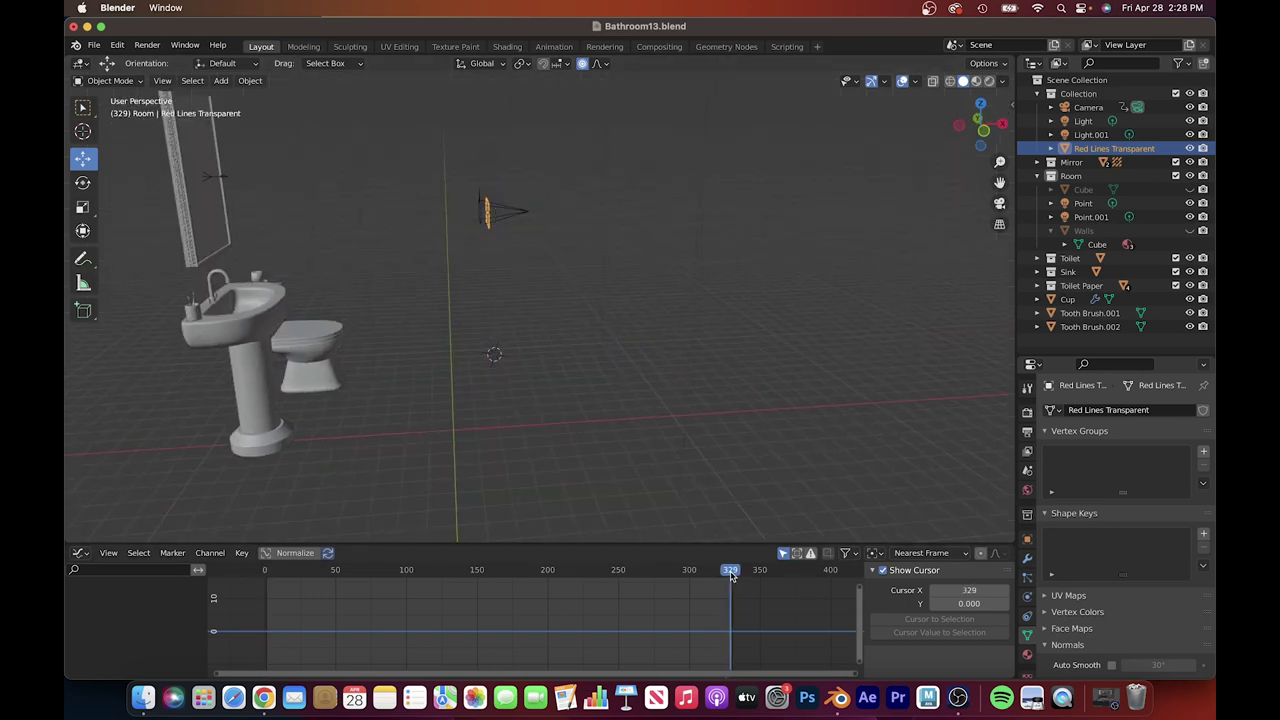
{"action": "key", "text": "KP_1"}
{"action": "middle_click_drag", "start_coordinate": [663, 251], "coordinate": [686, 343]}
{"action": "left_click", "coordinate": [657, 294]}
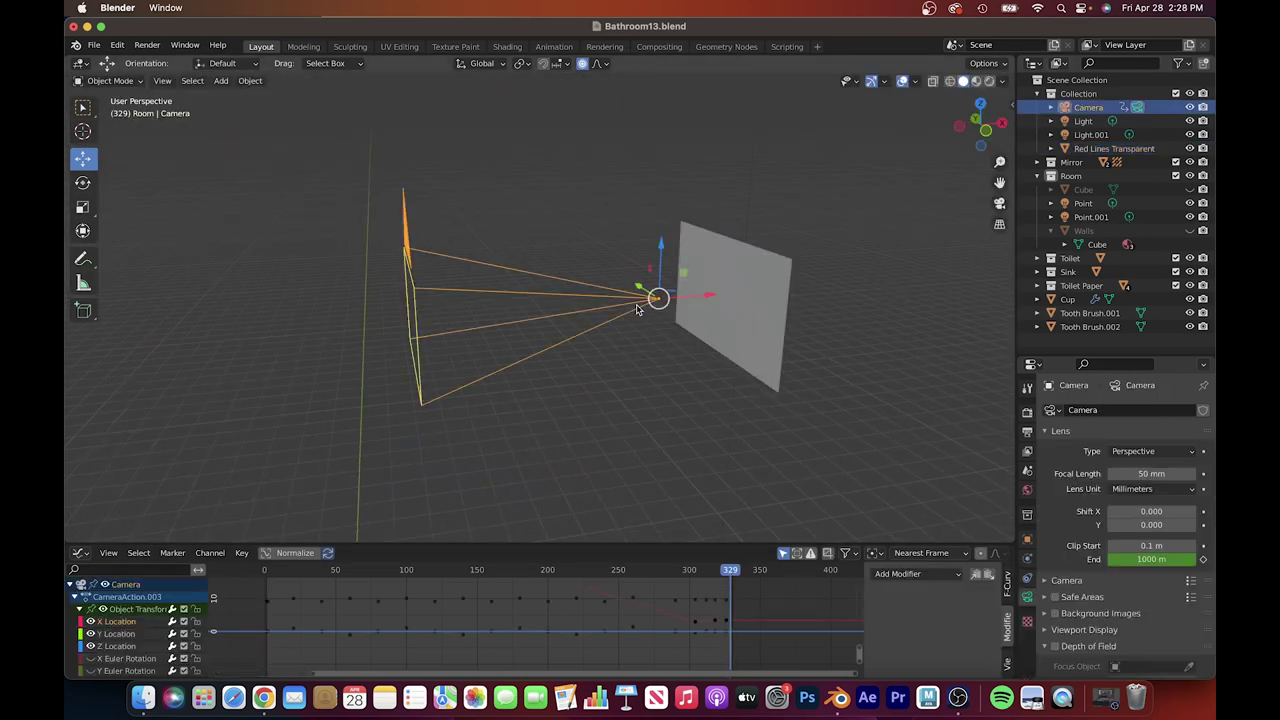
{"action": "key", "text": "KP_0"}
{"action": "left_click", "coordinate": [989, 81]}
{"action": "left_click", "coordinate": [946, 81]}
- Scale the Red Lines Transparent plane up about six times (5.995), then return to camera view
{"action": "left_click", "coordinate": [1114, 148]}
{"action": "middle_click_drag", "start_coordinate": [697, 271], "coordinate": [737, 294]}
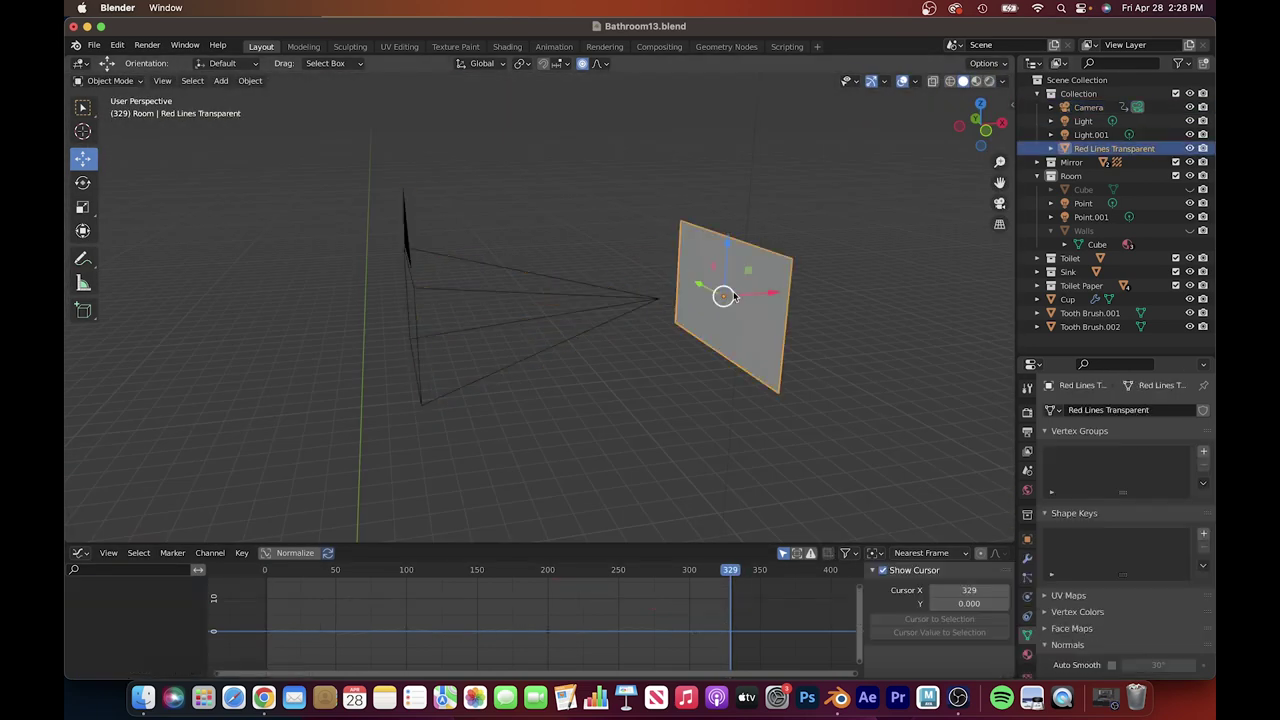
{"action": "key", "text": "s"}
{"action": "left_click", "coordinate": [331, 177]}
{"action": "key", "text": "ctrl+KP_1"}
{"action": "key", "text": "KP_0"}
- With rendered shading on, move and resize the scribble plane in camera view
{"action": "left_click", "coordinate": [989, 81]}
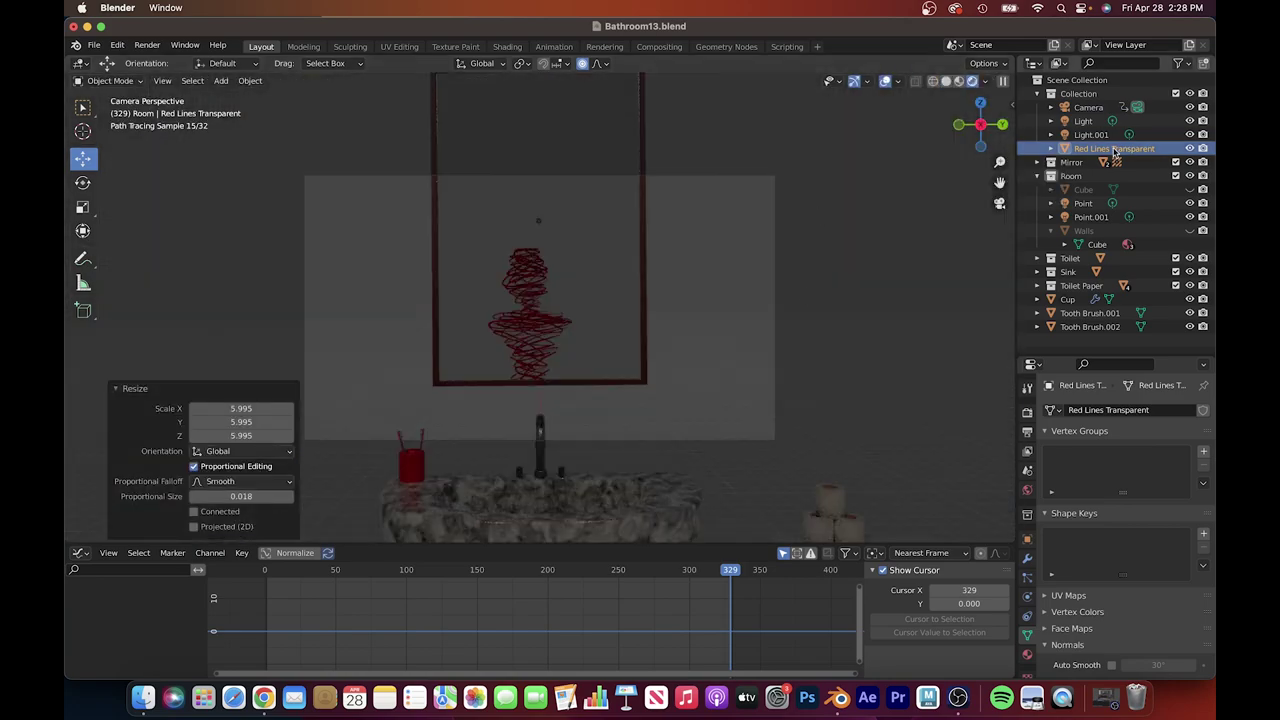
{"action": "key", "text": "g"}
{"action": "left_click", "coordinate": [869, 257]}
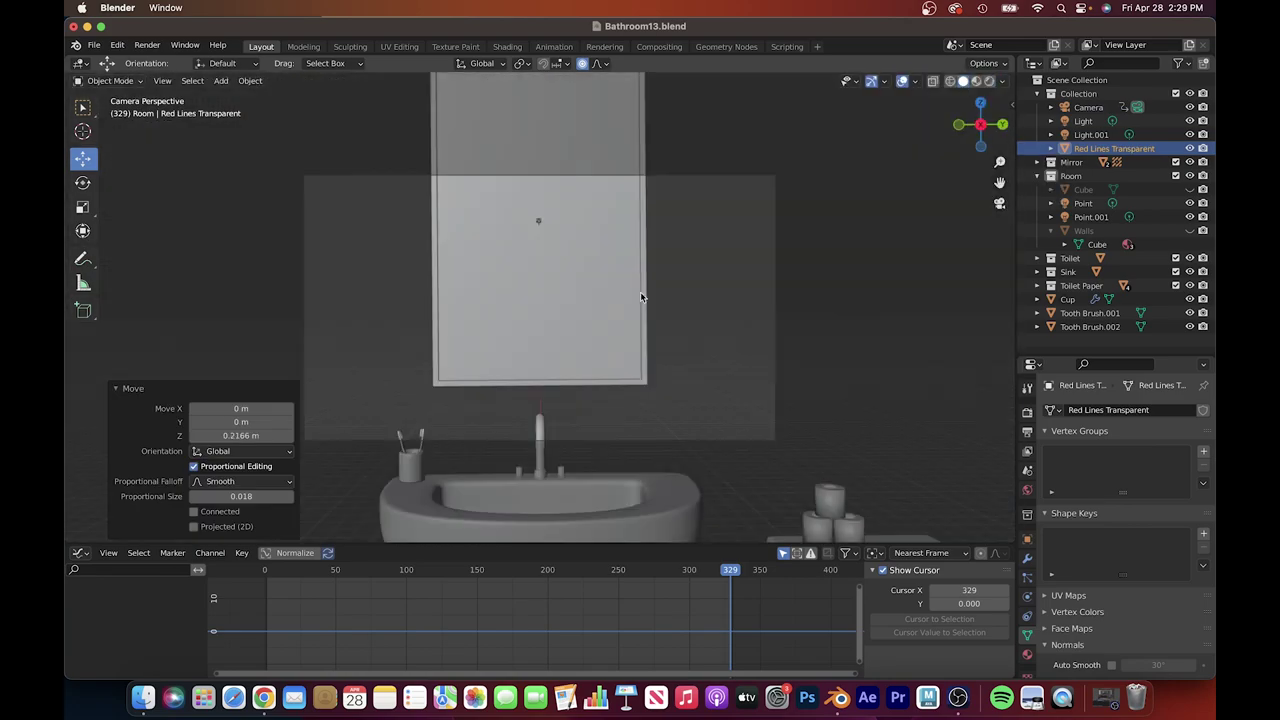
{"action": "middle_click_drag", "start_coordinate": [537, 220], "coordinate": [700, 260]}
{"action": "key", "text": "KP_0"}
{"action": "key", "text": "s"}
{"action": "left_click", "coordinate": [633, 356]}
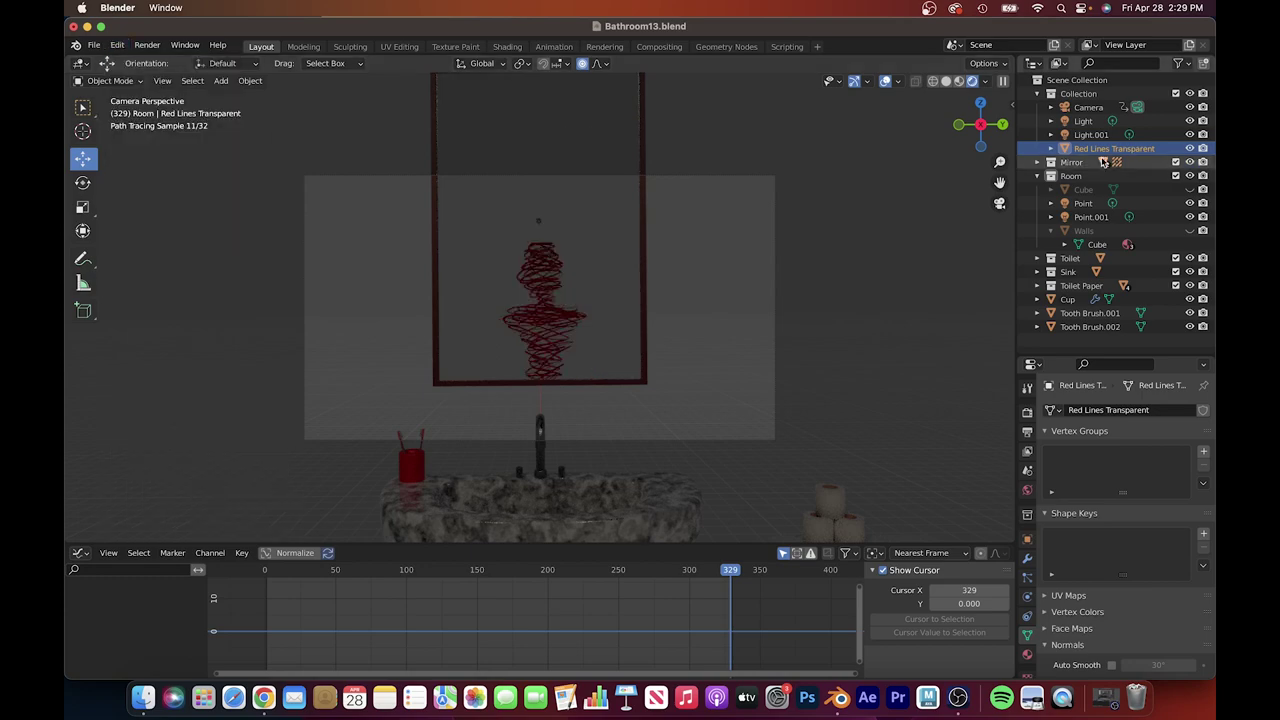
- Nudge the plane along X and Y, and lower it 0.41548 m along Z
{"action": "key", "text": "g"}
{"action": "key", "text": "x"}
{"action": "left_click", "coordinate": [826, 175]}
{"action": "key", "text": "g"}
{"action": "key", "text": "y"}
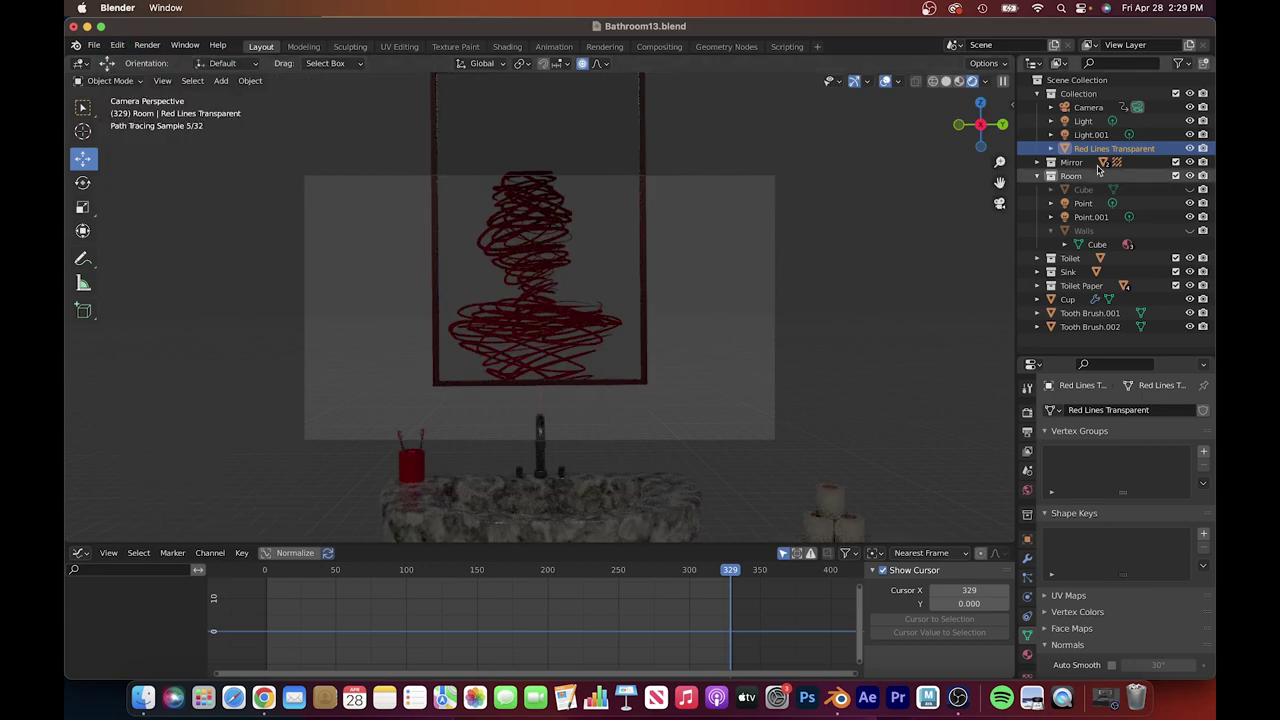
{"action": "left_click", "coordinate": [800, 266]}
{"action": "key", "text": "g"}
{"action": "key", "text": "z"}
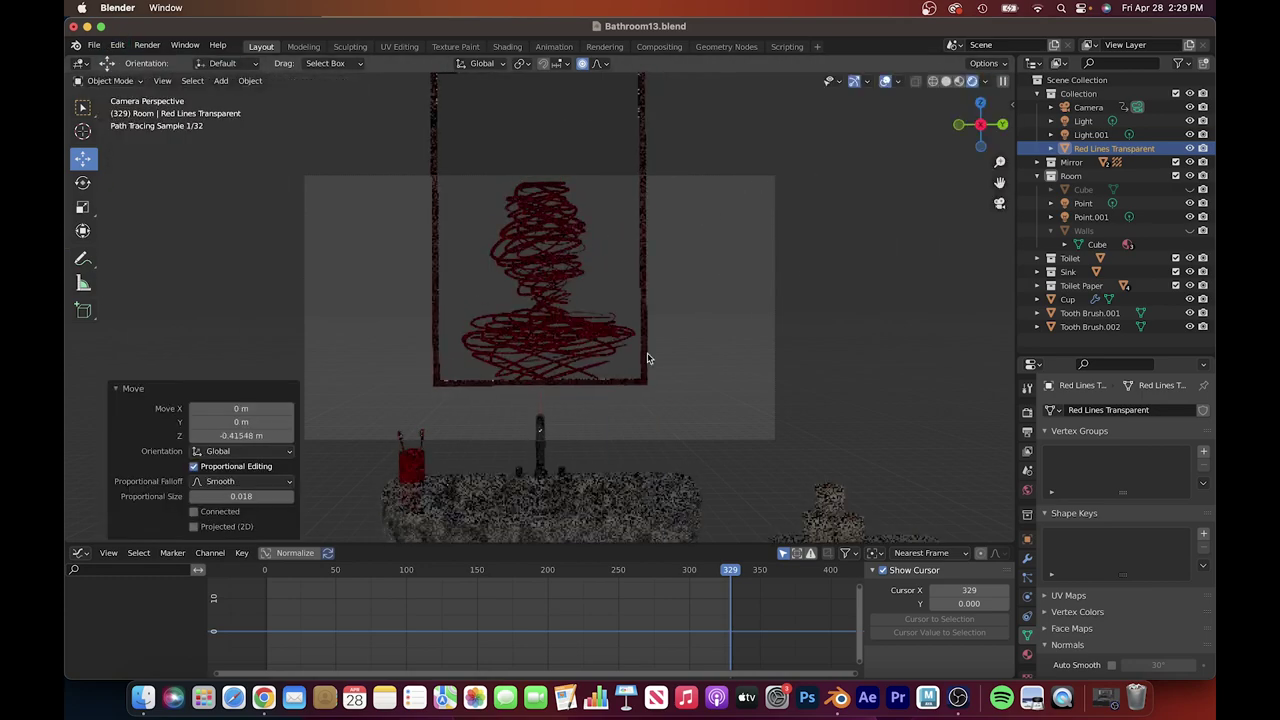
- Keyframe the plane's location, rotation and scale at frame 329
{"action": "key", "text": "i"}
{"action": "key", "text": "shift+Left"}
{"action": "key", "text": "g"}
{"action": "key", "text": "y"}
{"action": "left_click", "coordinate": [660, 309]}
- Undo the recent plane moves and return to the camera view
{"action": "middle_click_drag", "start_coordinate": [660, 309], "coordinate": [378, 177]}
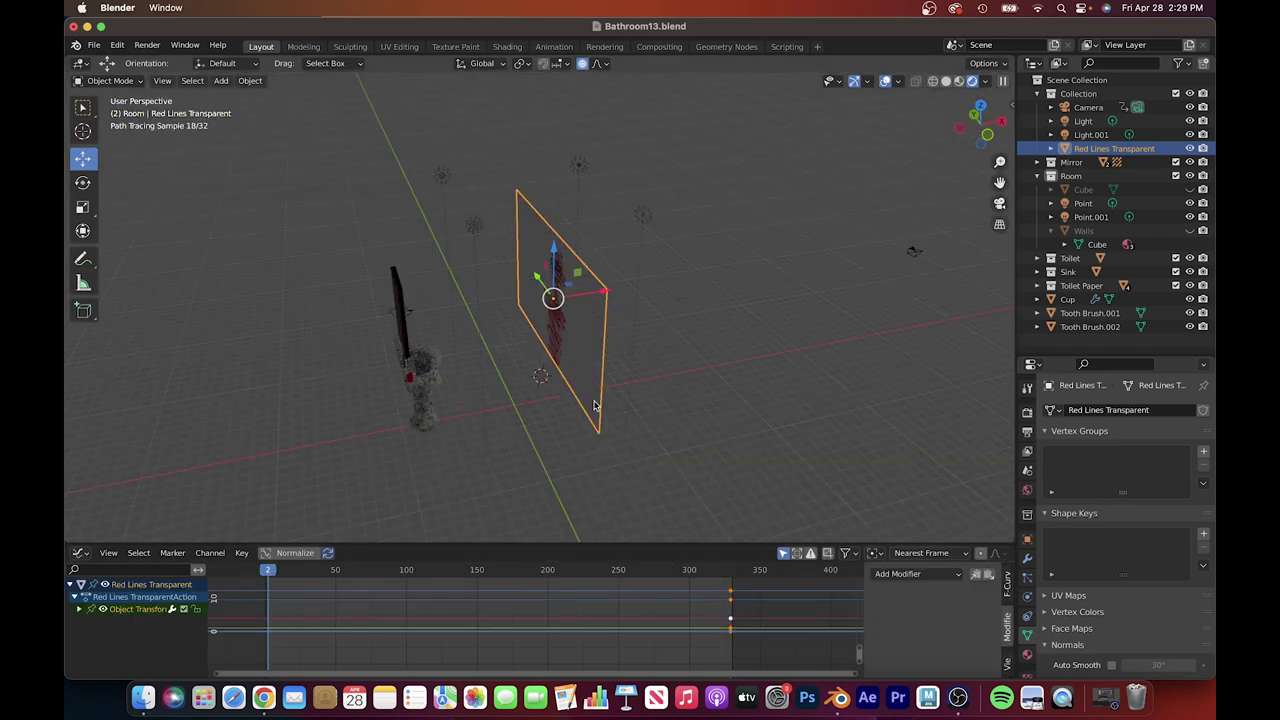
{"action": "key", "text": "KP_7"}
{"action": "key", "text": "ctrl+z"}
{"action": "key", "text": "ctrl+z"}
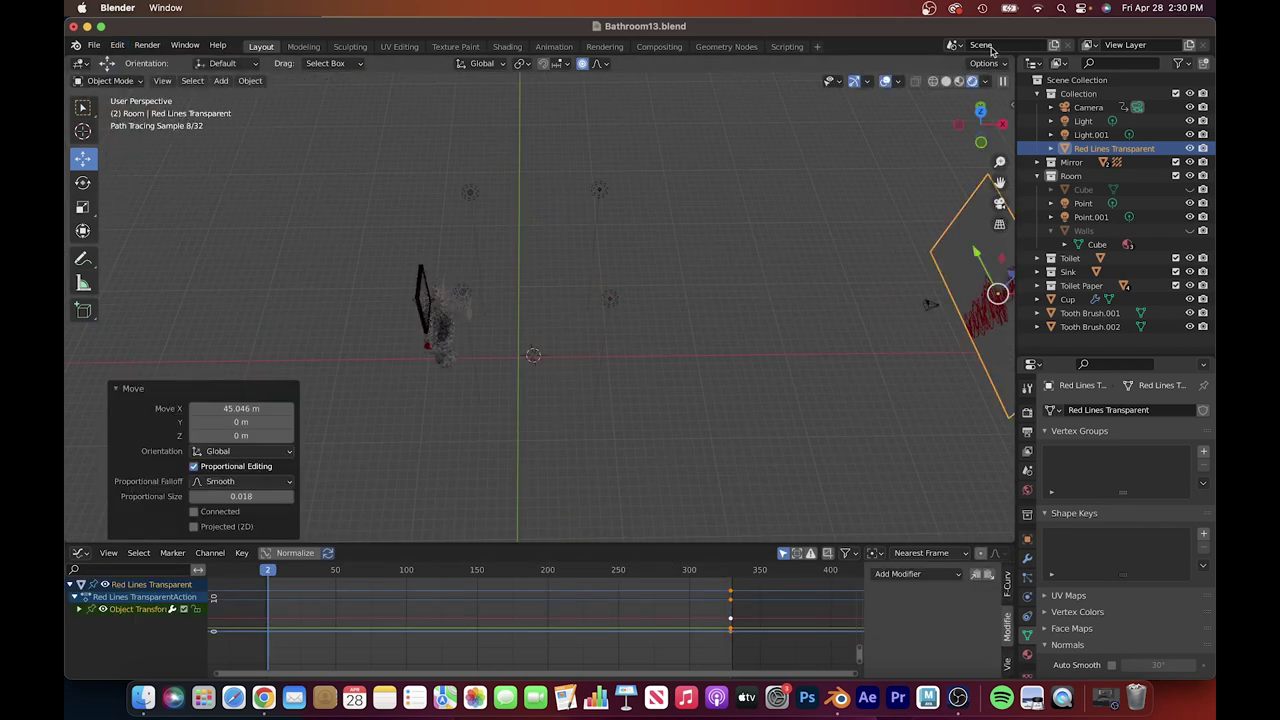
{"action": "key", "text": "KP_0"}
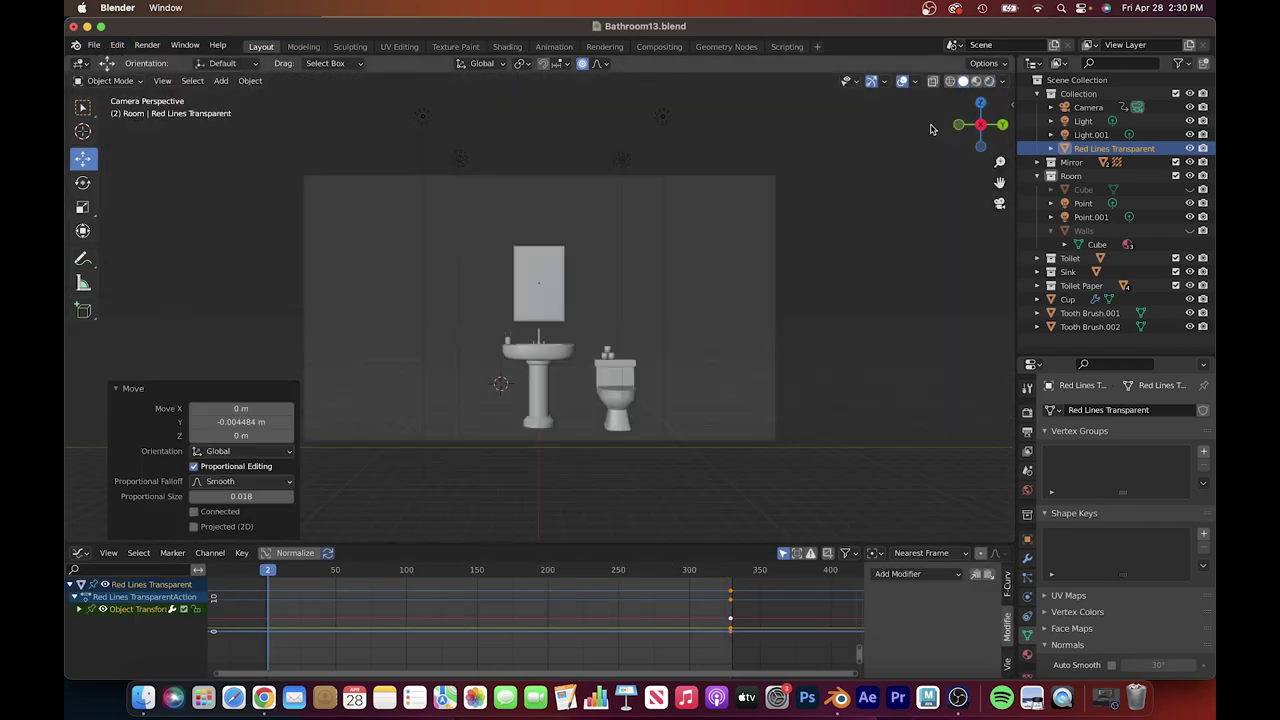
- Shift the plane along Y and shrink it to 0.903, then 0.626 scale
{"action": "key", "text": "g"}
{"action": "key", "text": "y"}
{"action": "left_click", "coordinate": [942, 93]}
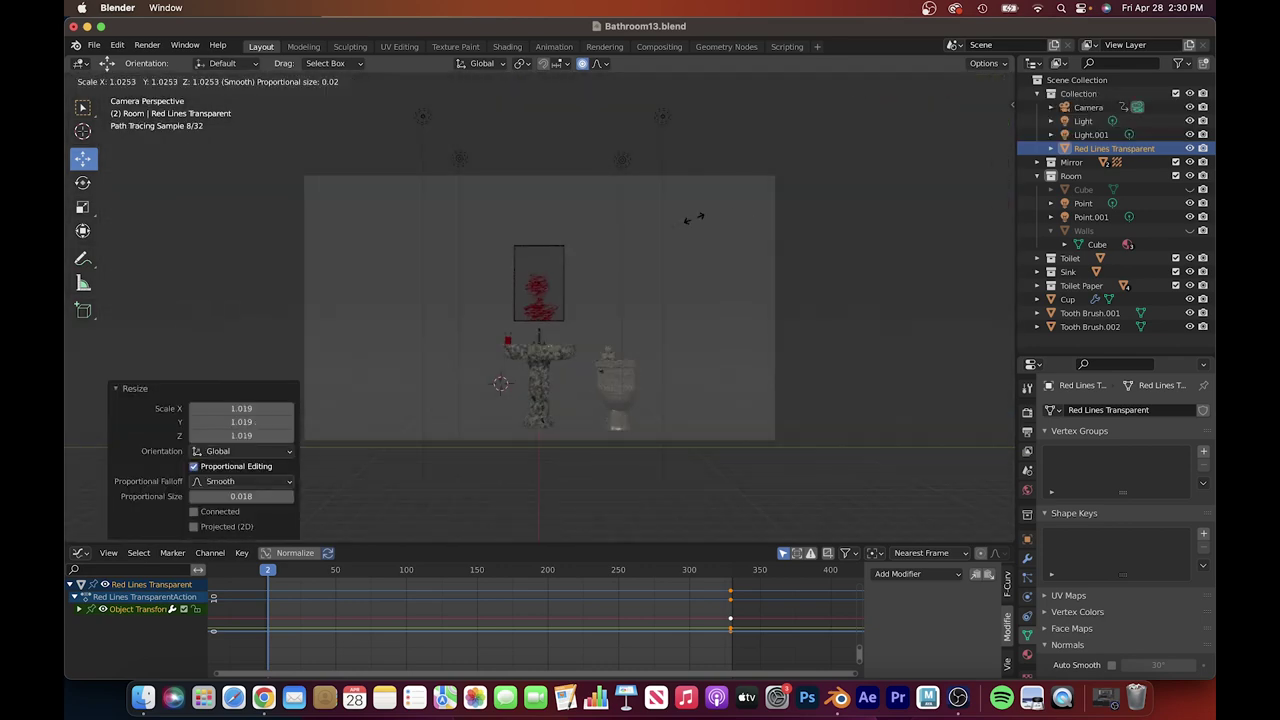
{"action": "left_click", "coordinate": [790, 248]}
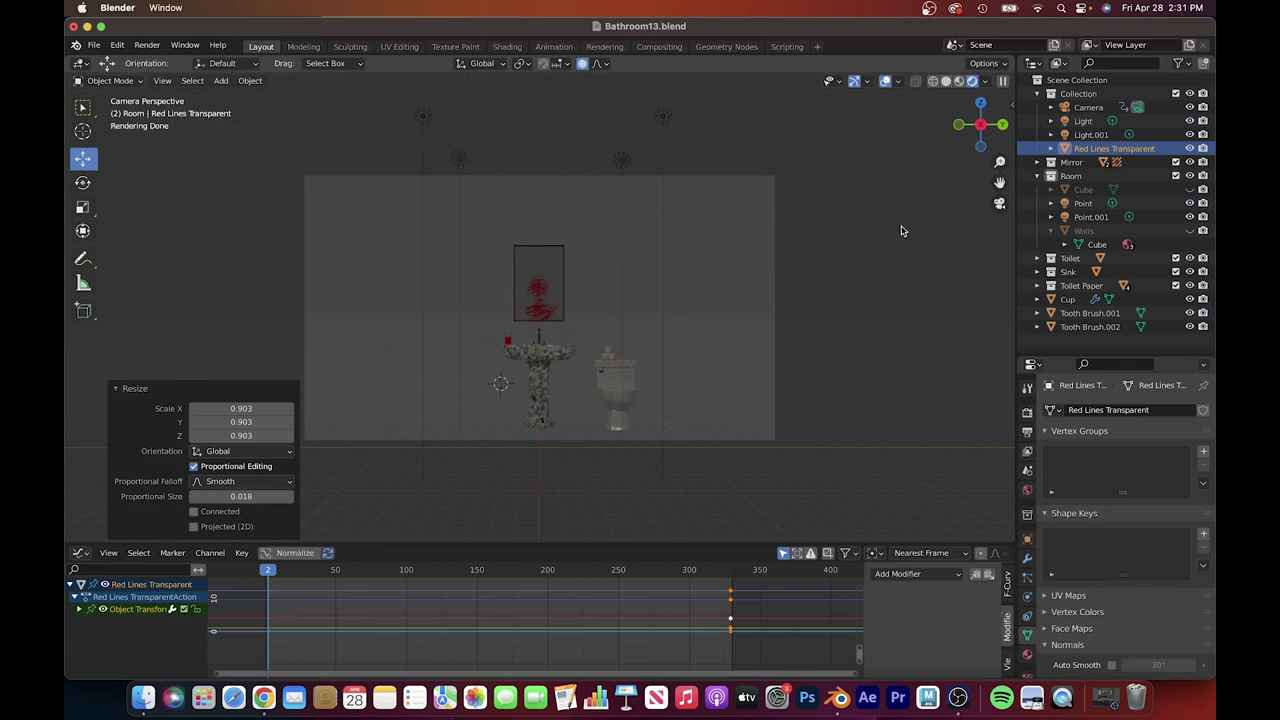
{"action": "key", "text": "s"}
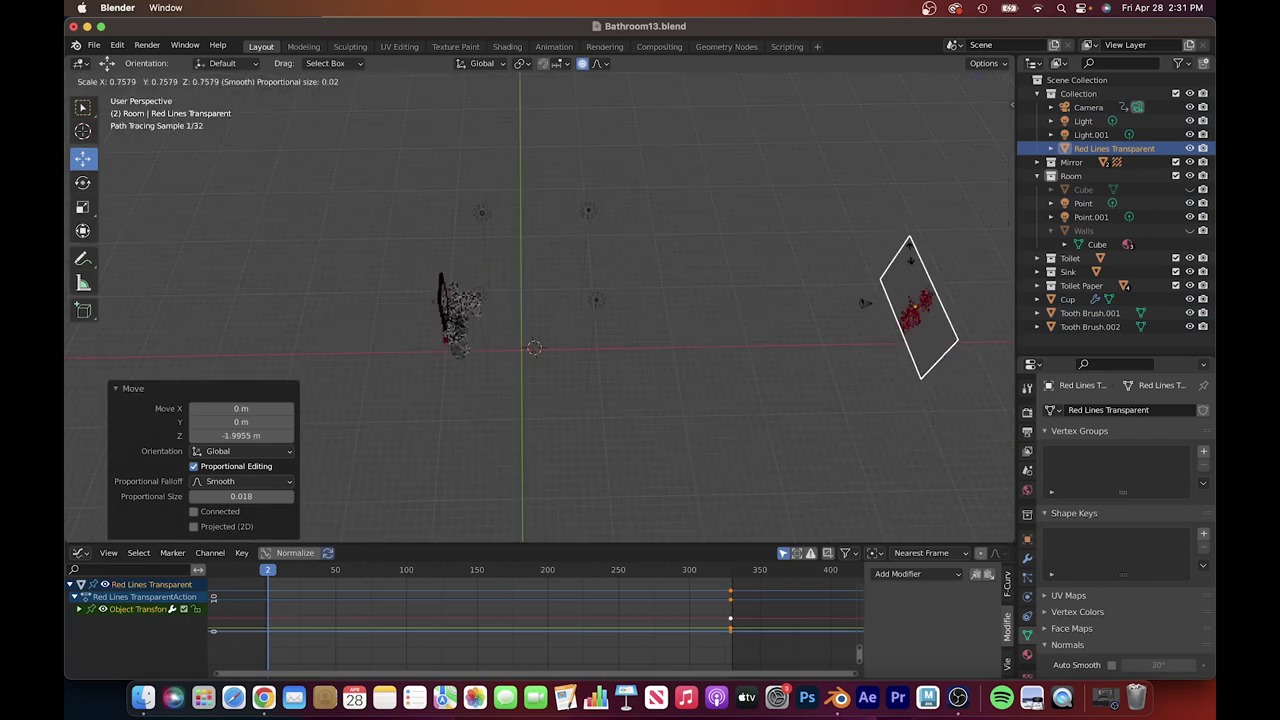
{"action": "left_click", "coordinate": [913, 266]}
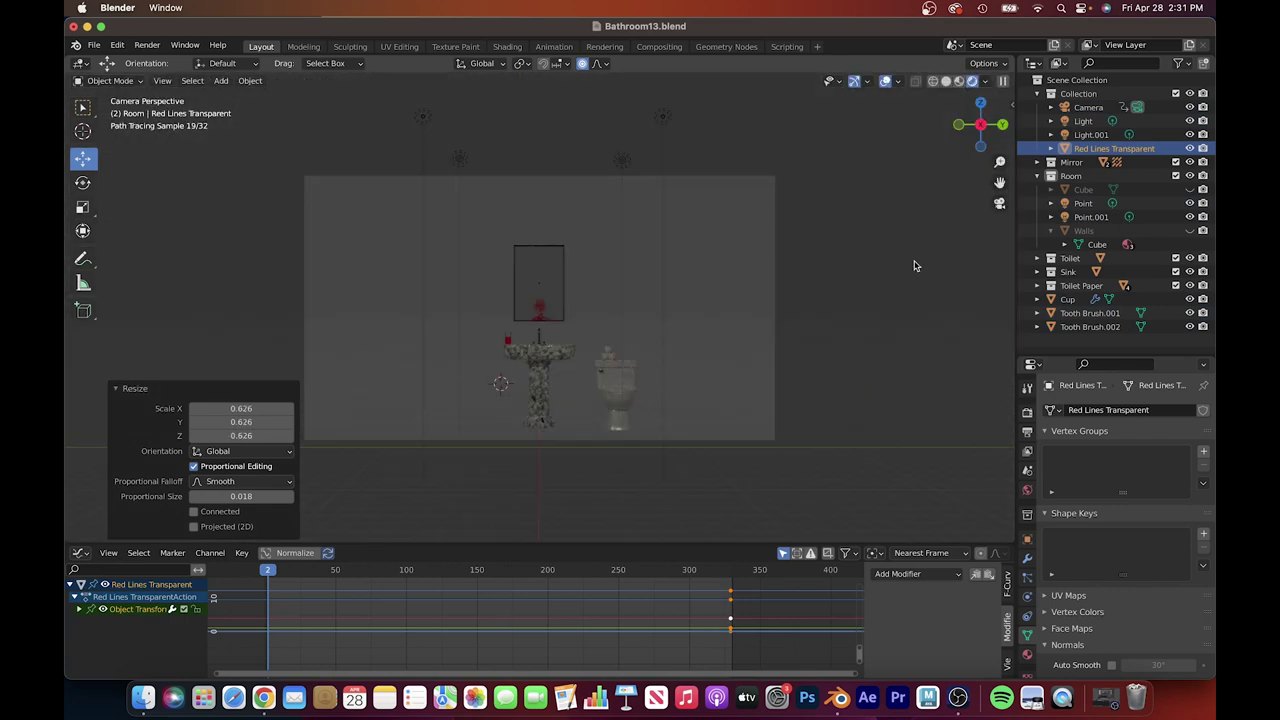
- Raise the plane 1.2119 m and keyframe location, rotation and scale at frame 2
{"action": "key", "text": "g"}
{"action": "key", "text": "z"}
{"action": "left_click", "coordinate": [949, 295]}
{"action": "key", "text": "i"}
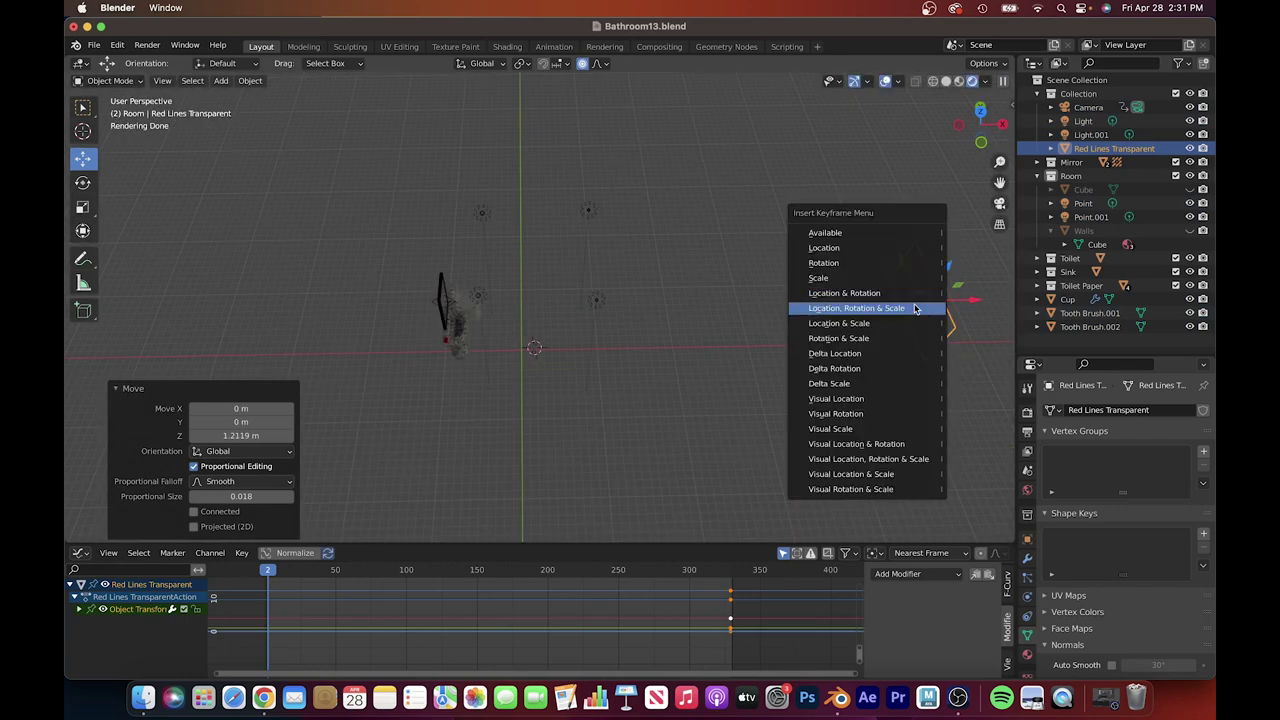
{"action": "left_click", "coordinate": [920, 302]}
- Scrub the timeline to preview the plane growing, then return to frame 2
{"action": "left_click_drag", "start_coordinate": [560, 569], "coordinate": [466, 569]}
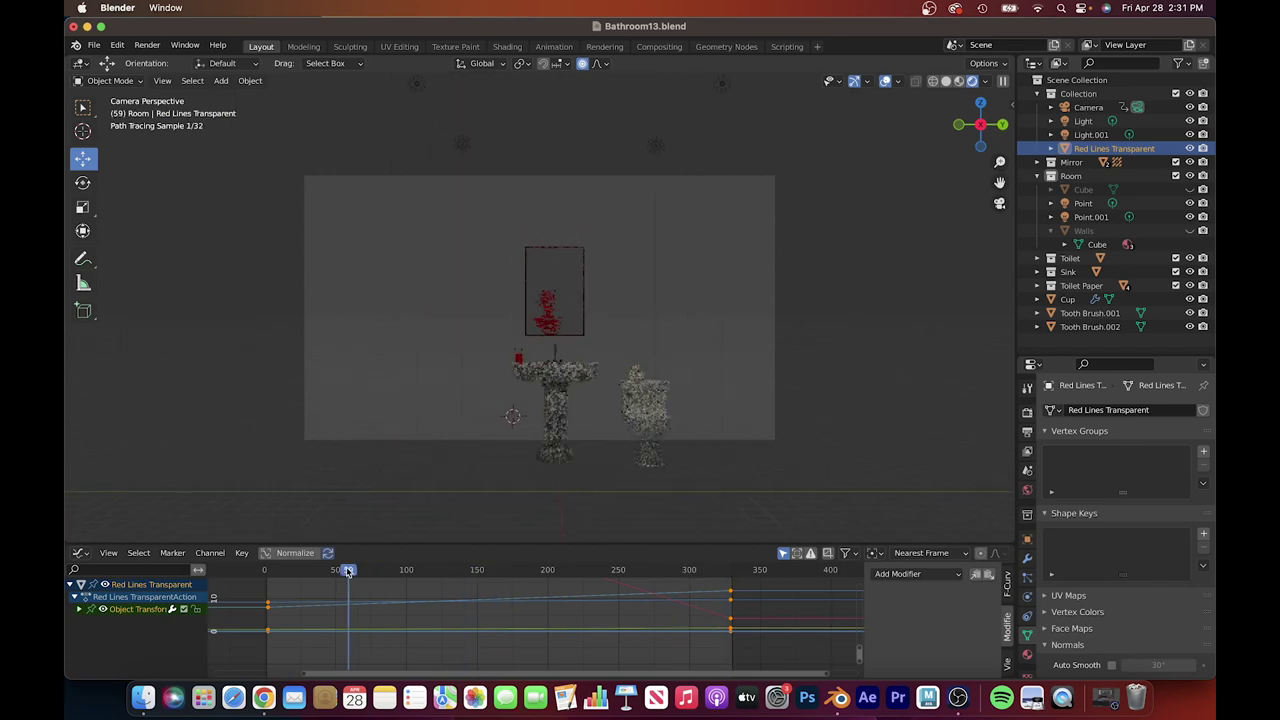
{"action": "left_click_drag", "start_coordinate": [348, 569], "coordinate": [267, 569]}
{"action": "key", "text": "n"}
{"action": "middle_click_drag", "start_coordinate": [845, 299], "coordinate": [757, 277]}
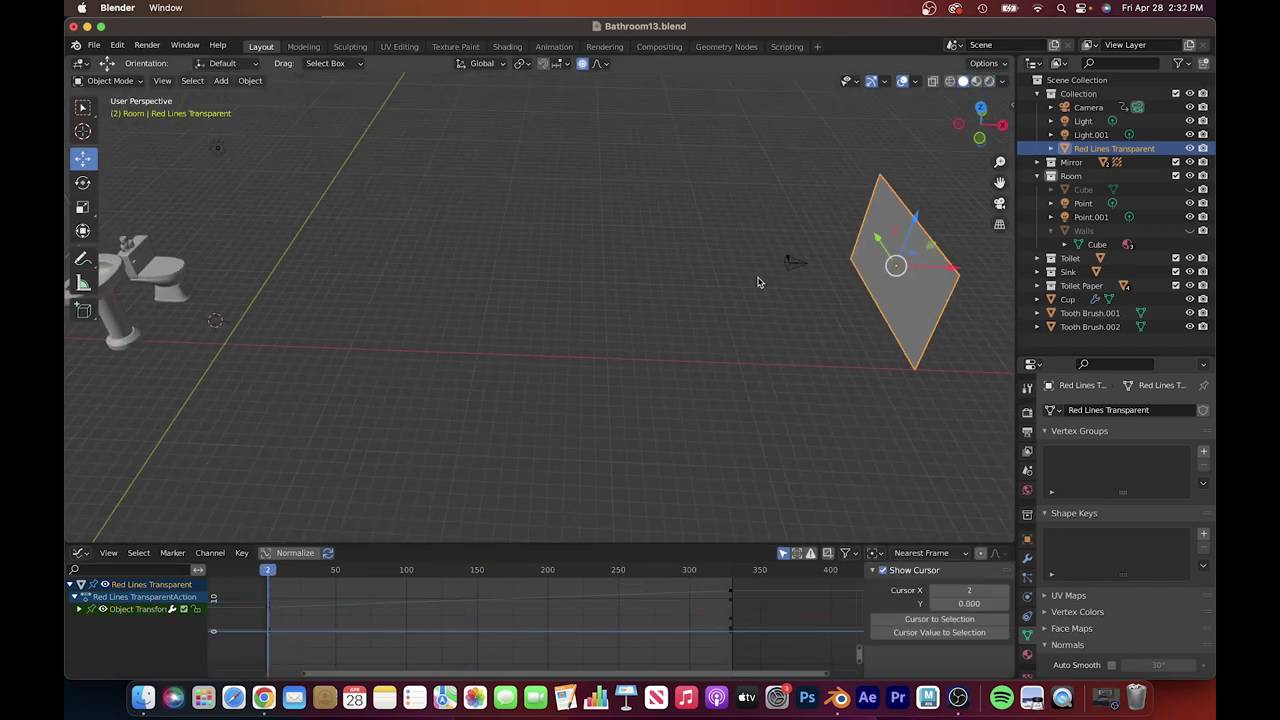
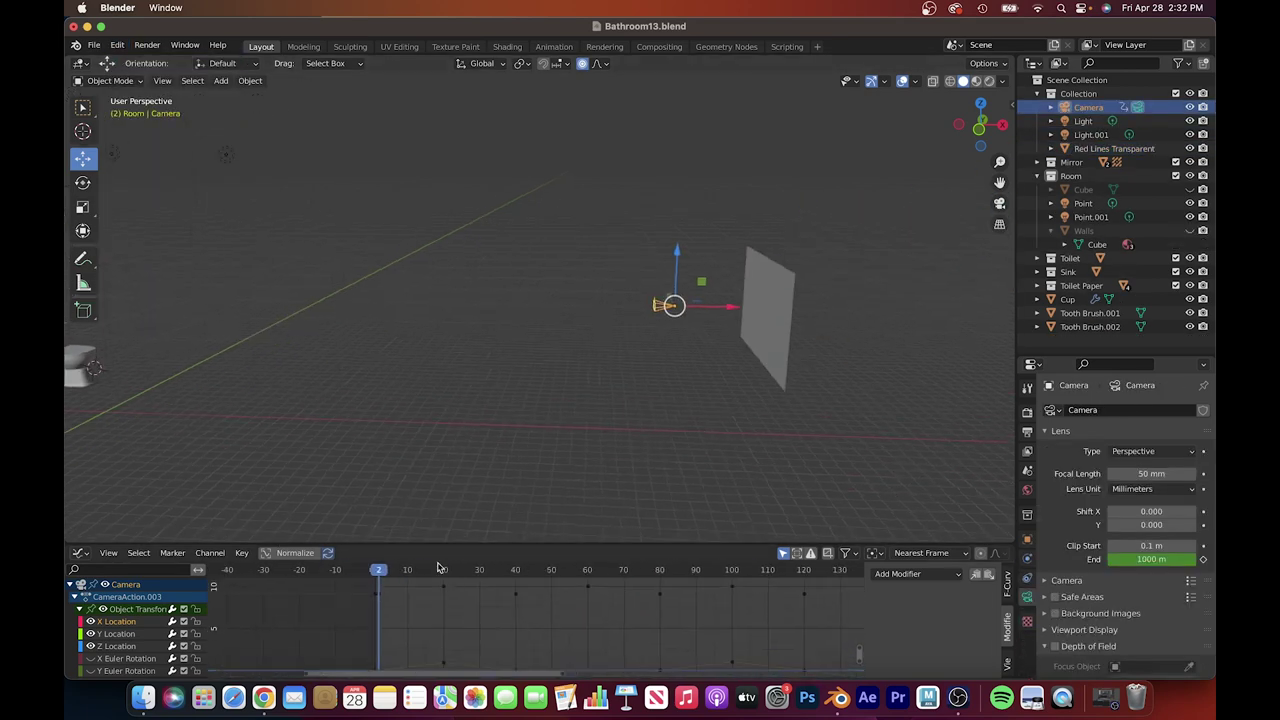
- Select the Red Lines Transparent plane, shift it and key all its channels
{"action": "key", "text": "ctrl+z"}
{"action": "key", "text": "ctrl+z"}
{"action": "key", "text": "ctrl+z"}
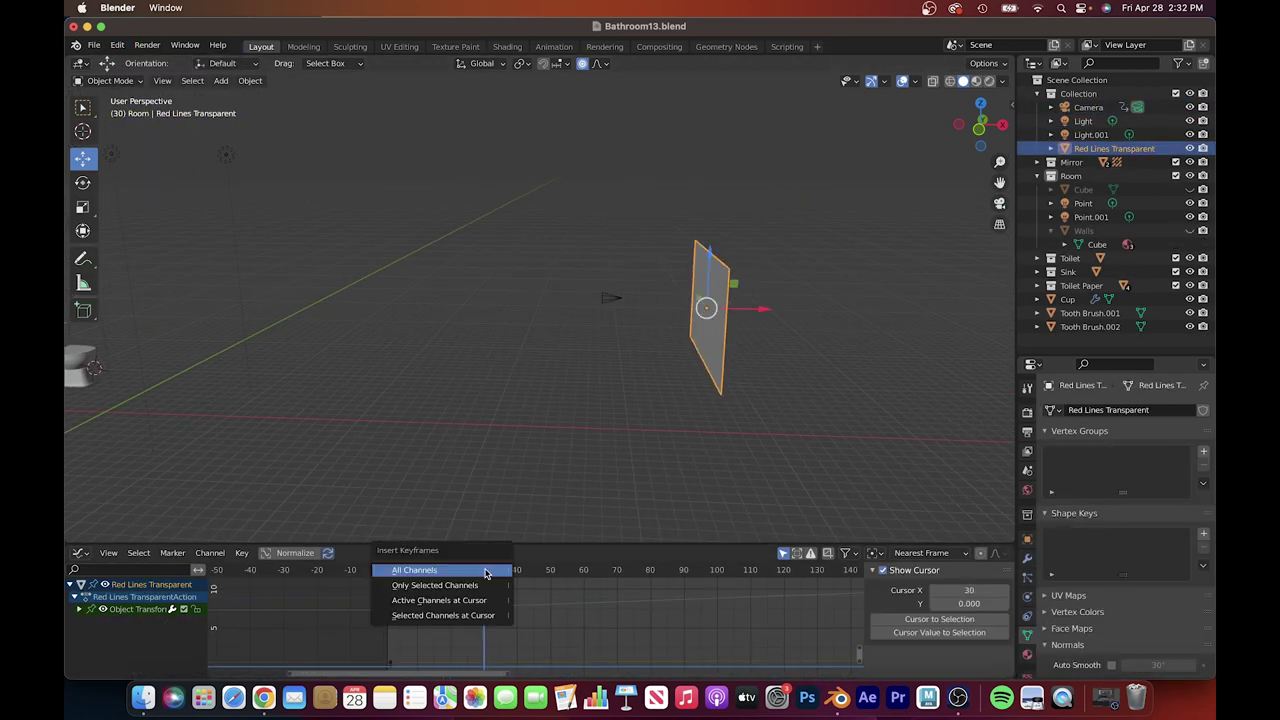
{"action": "left_click", "coordinate": [486, 573]}
{"action": "left_click_drag", "start_coordinate": [551, 569], "coordinate": [686, 569]}
{"action": "key", "text": "i"}
{"action": "left_click", "coordinate": [760, 294]}
{"action": "scroll", "coordinate": [633, 612], "scroll_direction": "down", "scroll_amount": 3}
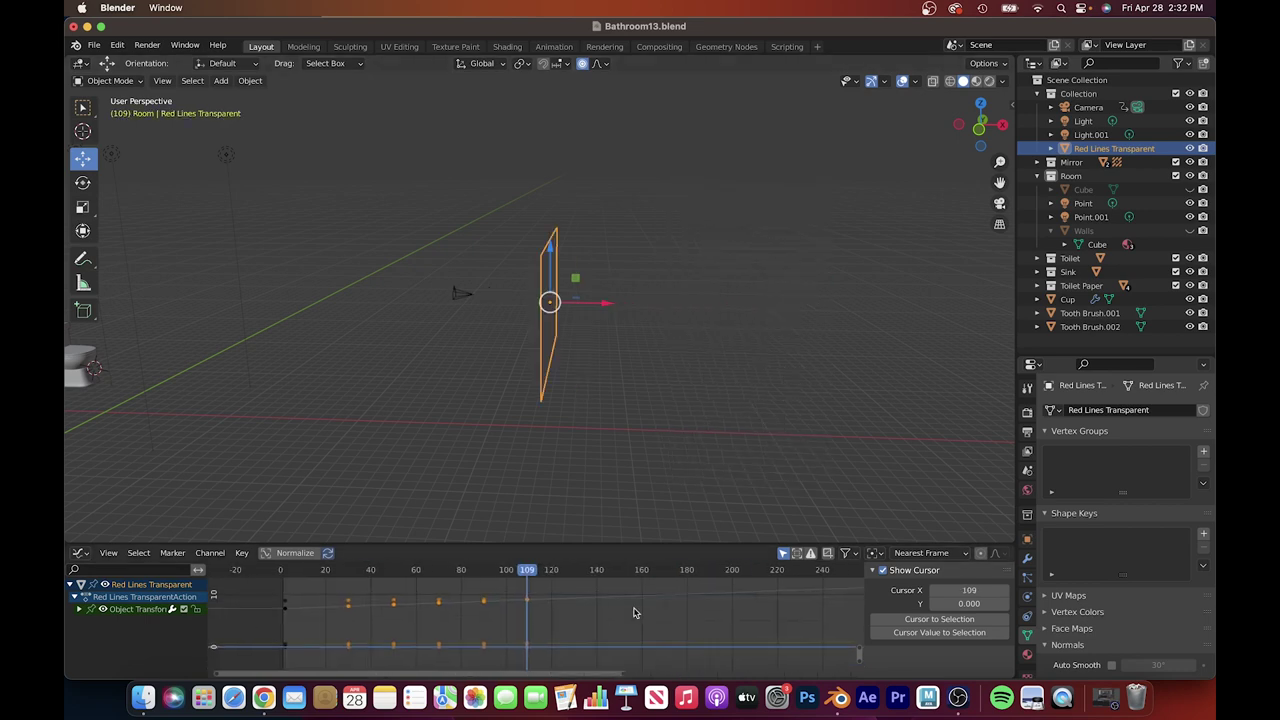
- Undo a slip, then key several more position and rotation poses of the plane
{"action": "left_click", "coordinate": [117, 45]}
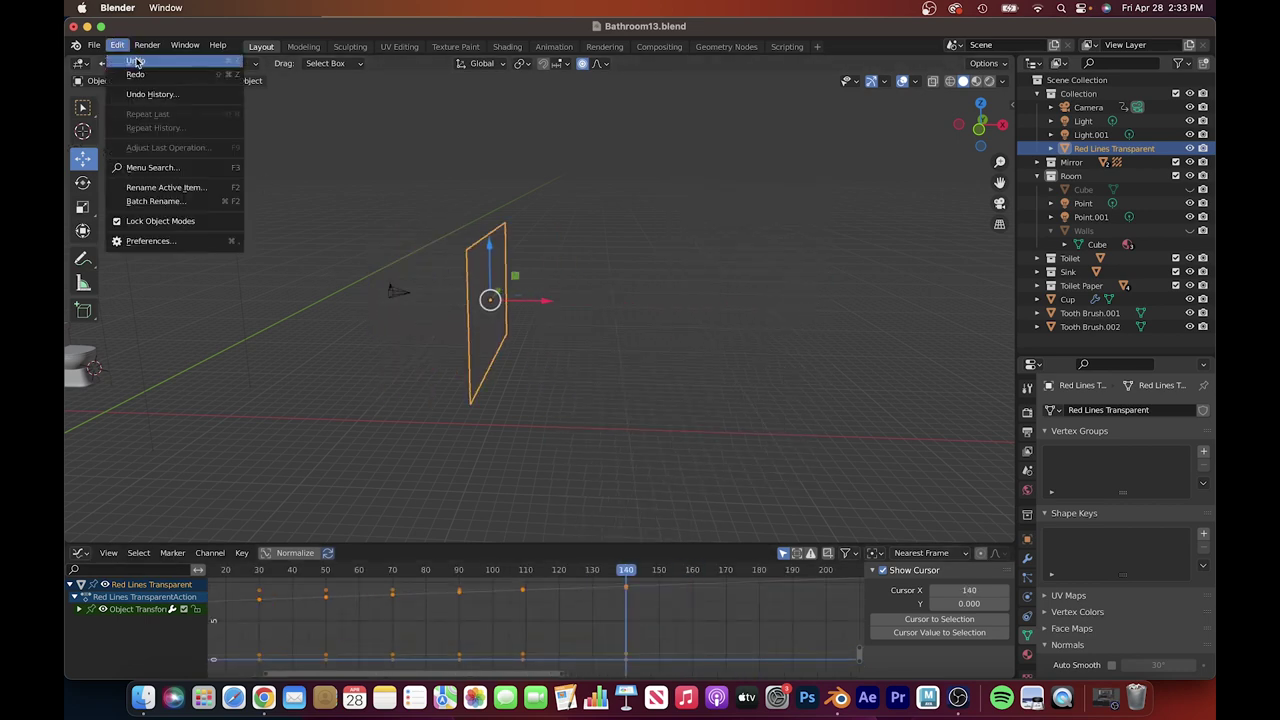
{"action": "left_click", "coordinate": [136, 62]}
{"action": "key", "text": "i"}
{"action": "left_click", "coordinate": [663, 340]}
{"action": "left_click", "coordinate": [659, 569]}
{"action": "key", "text": "i"}
{"action": "left_click", "coordinate": [732, 311]}
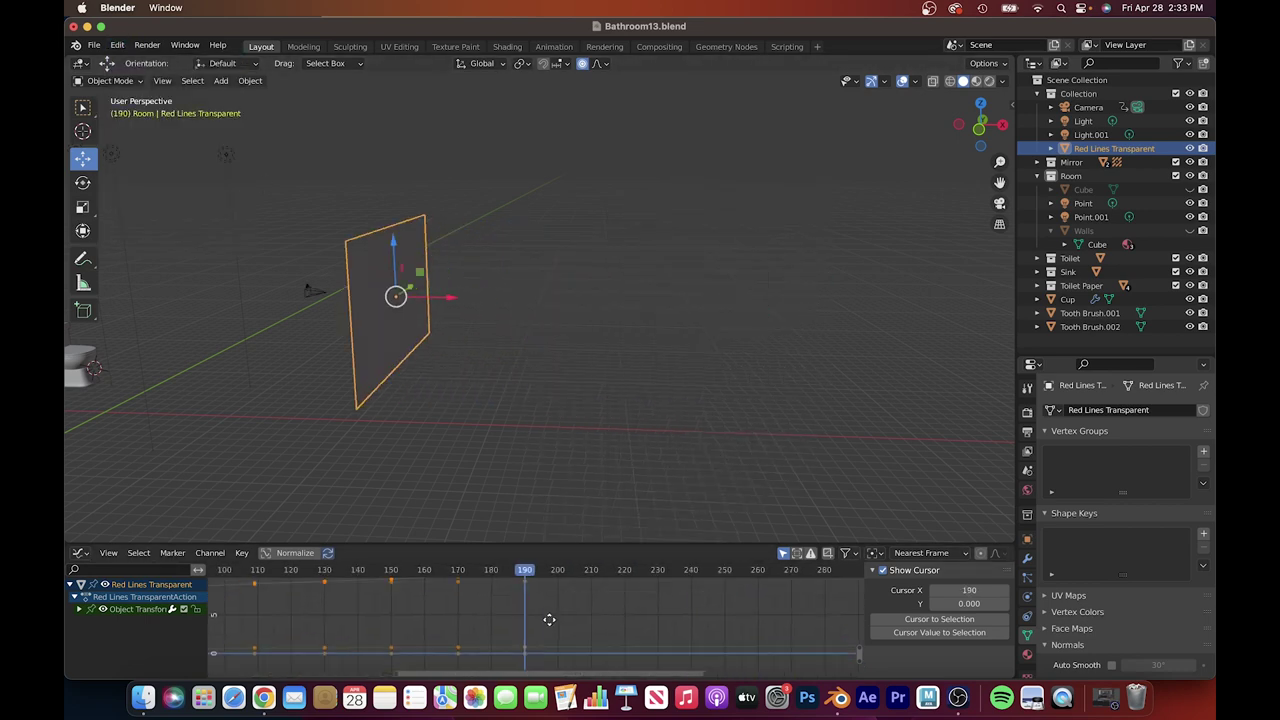
{"action": "key", "text": "i"}
{"action": "left_click", "coordinate": [663, 354]}
{"action": "key", "text": "i"}
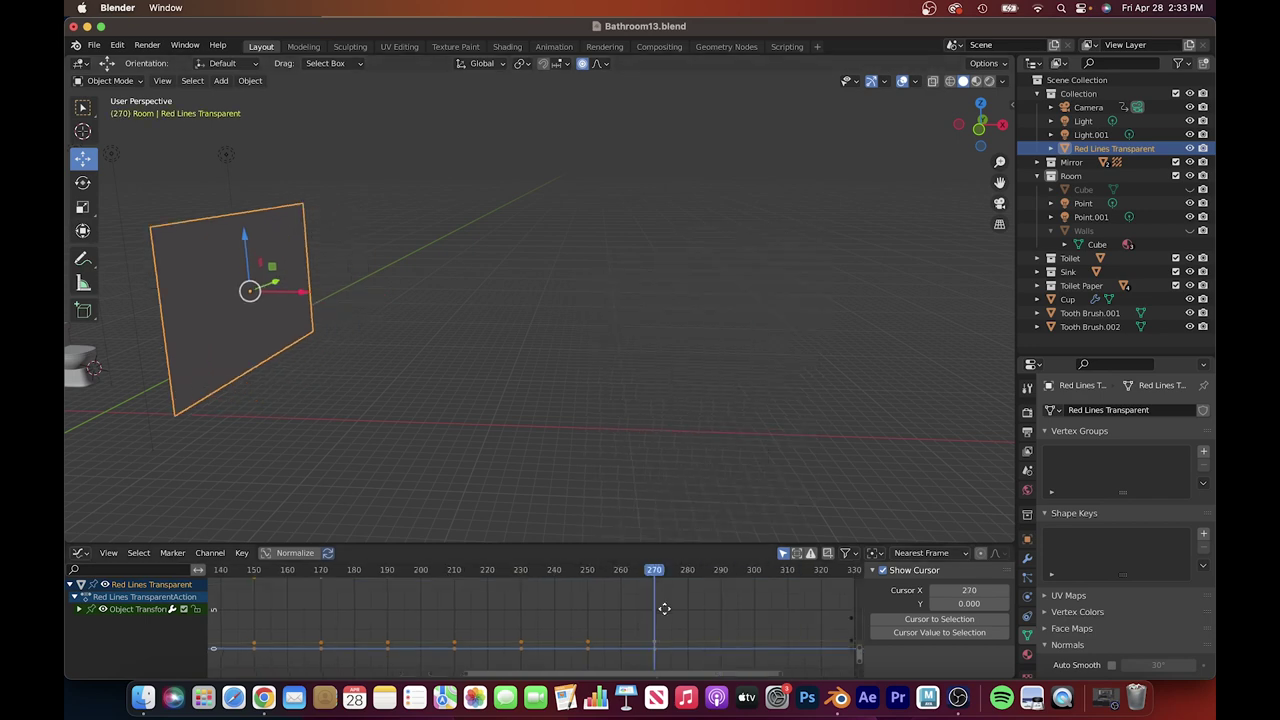
{"action": "key", "text": "i"}
{"action": "key", "text": "i"}
- Preview through the camera in rendered shading, then adjust the last keyframe near frame 329
{"action": "middle_click_drag", "start_coordinate": [690, 340], "coordinate": [735, 331]}
{"action": "key", "text": "KP_0"}
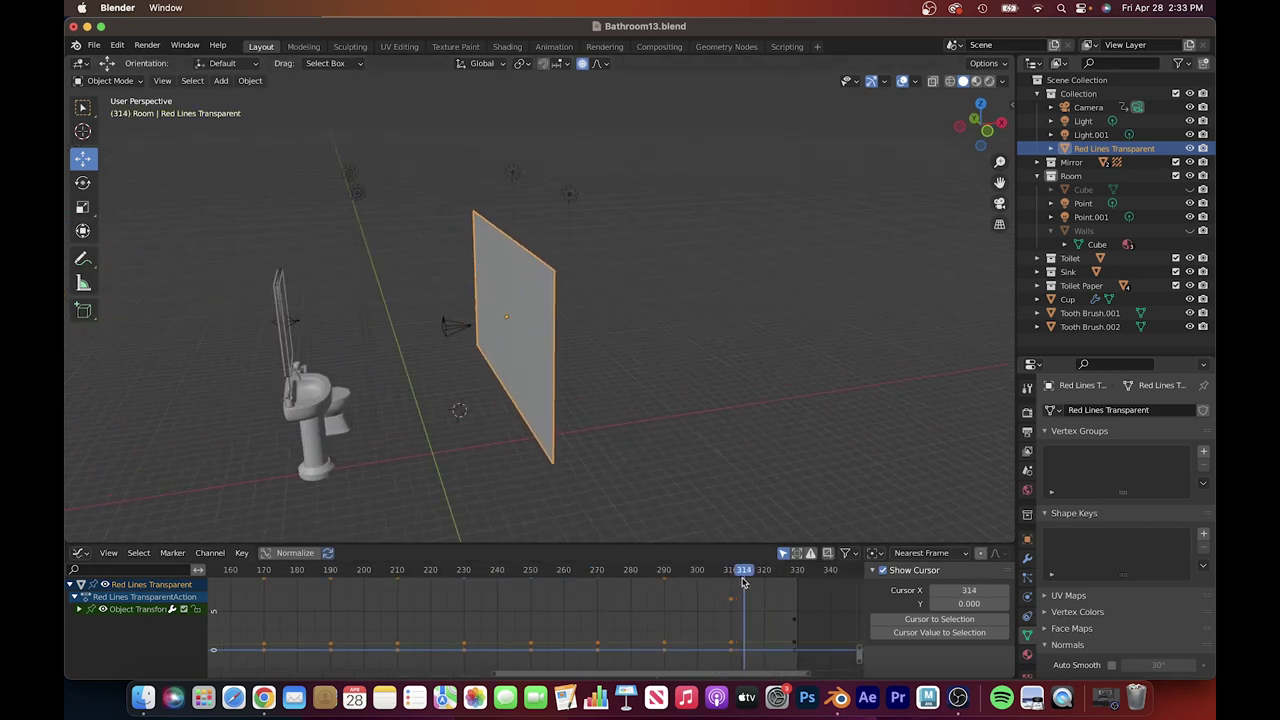
{"action": "key", "text": "z"}
{"action": "left_click", "coordinate": [781, 569]}
{"action": "mouse_move", "coordinate": [785, 578]}
{"action": "left_mouse_down"}
{"action": "mouse_move", "coordinate": [752, 570]}
{"action": "mouse_move", "coordinate": [730, 600]}
{"action": "mouse_move", "coordinate": [795, 578]}
{"action": "left_mouse_up"}
{"action": "key", "text": "KP_0"}
{"action": "key", "text": "z"}
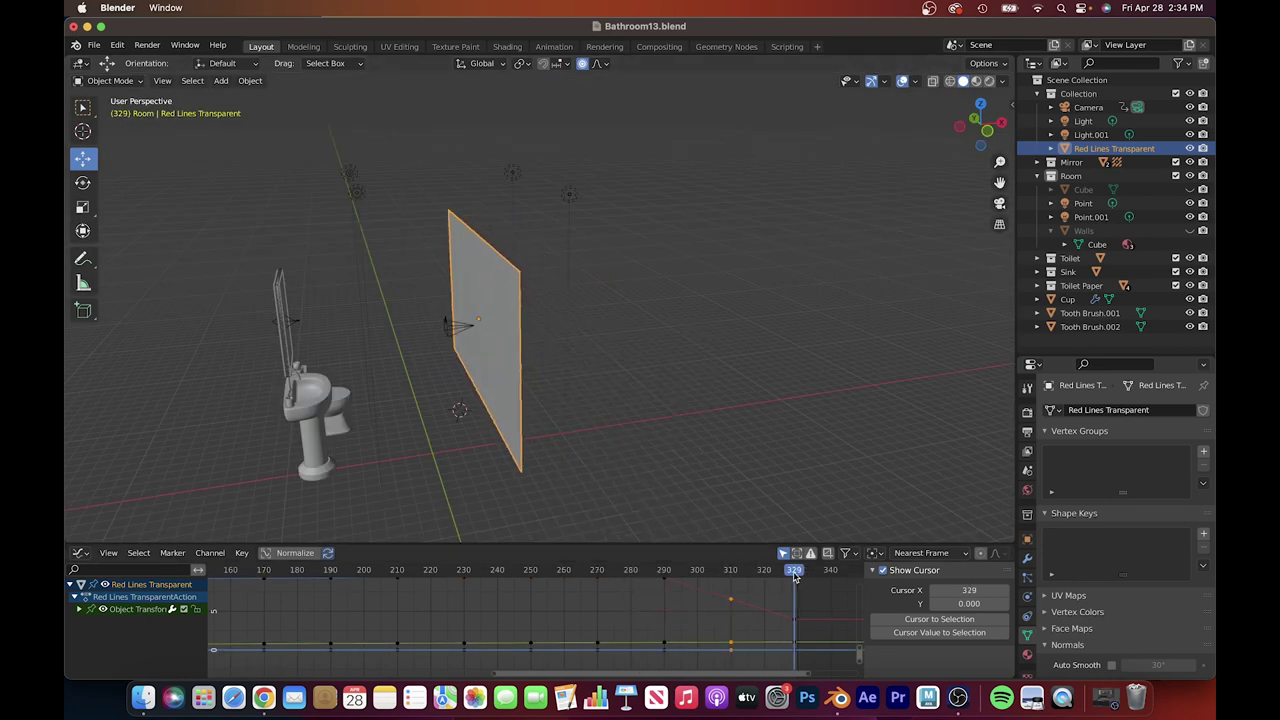
{"action": "left_click_drag", "start_coordinate": [796, 625], "coordinate": [795, 601]}
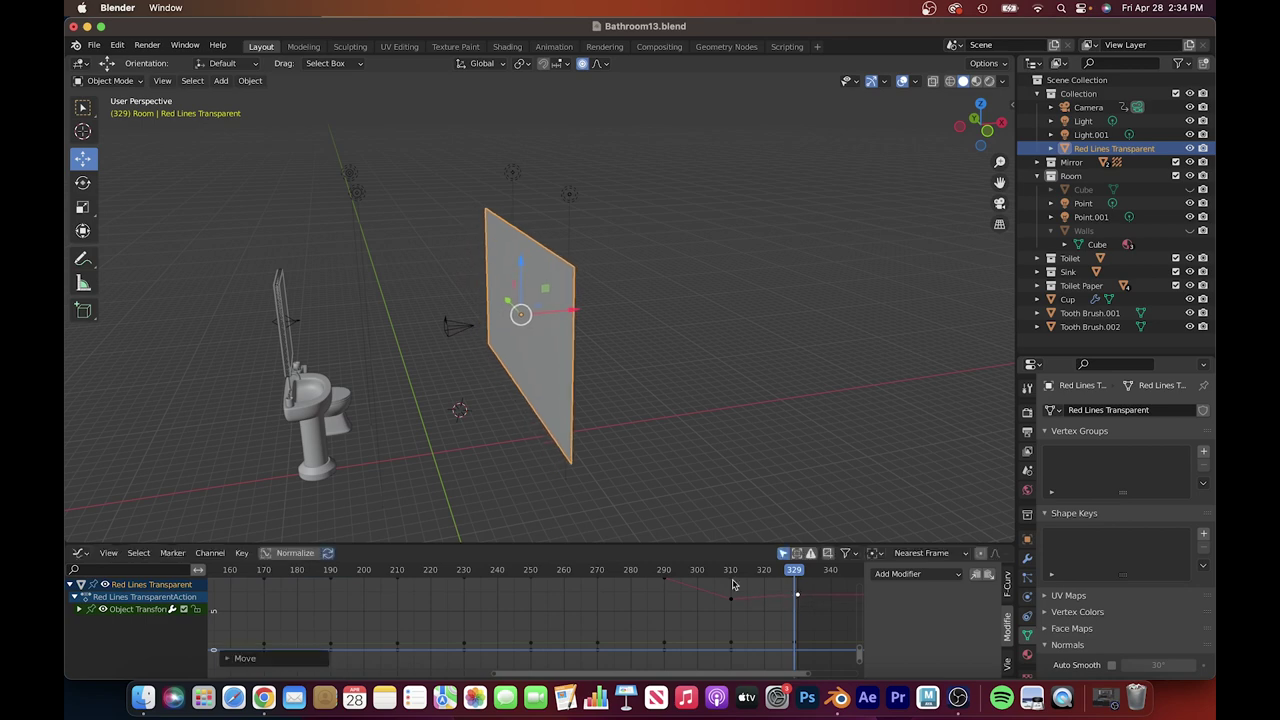
{"action": "left_click", "coordinate": [797, 597]}
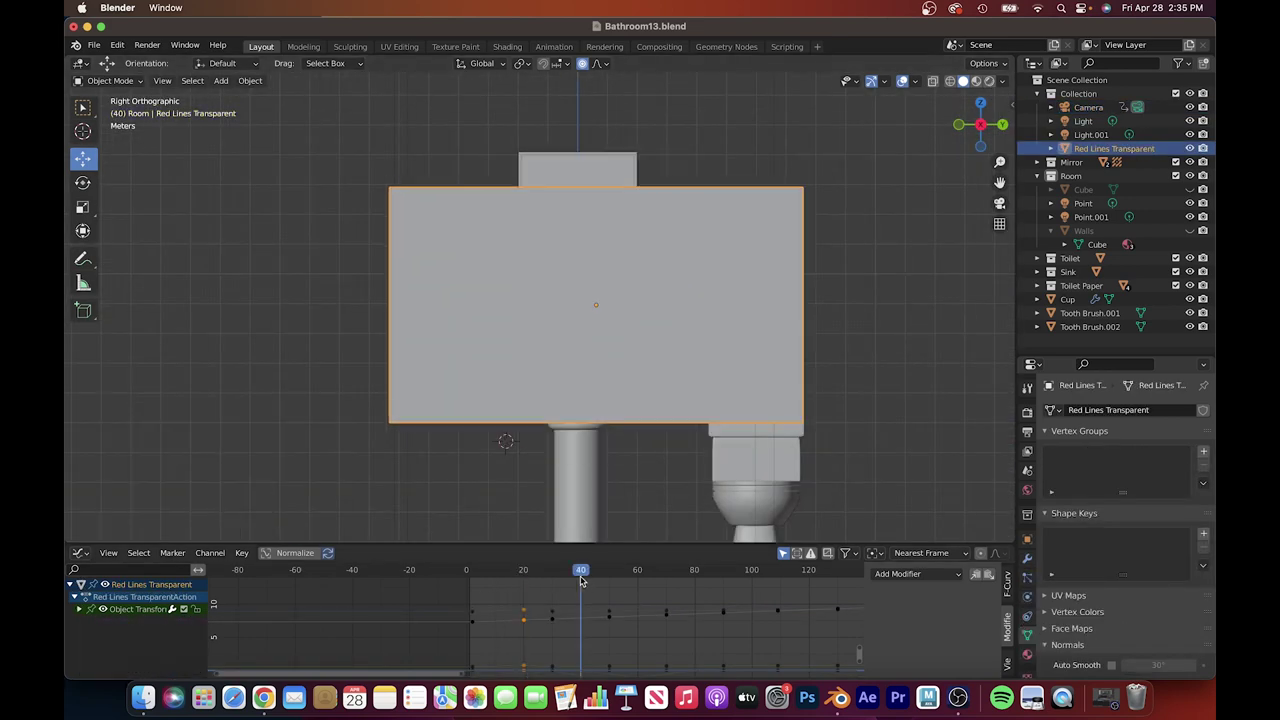
- Nudge and resize the plane, keying all channels at frames 40 and 60
{"action": "key", "text": "g"}
{"action": "left_click", "coordinate": [634, 369]}
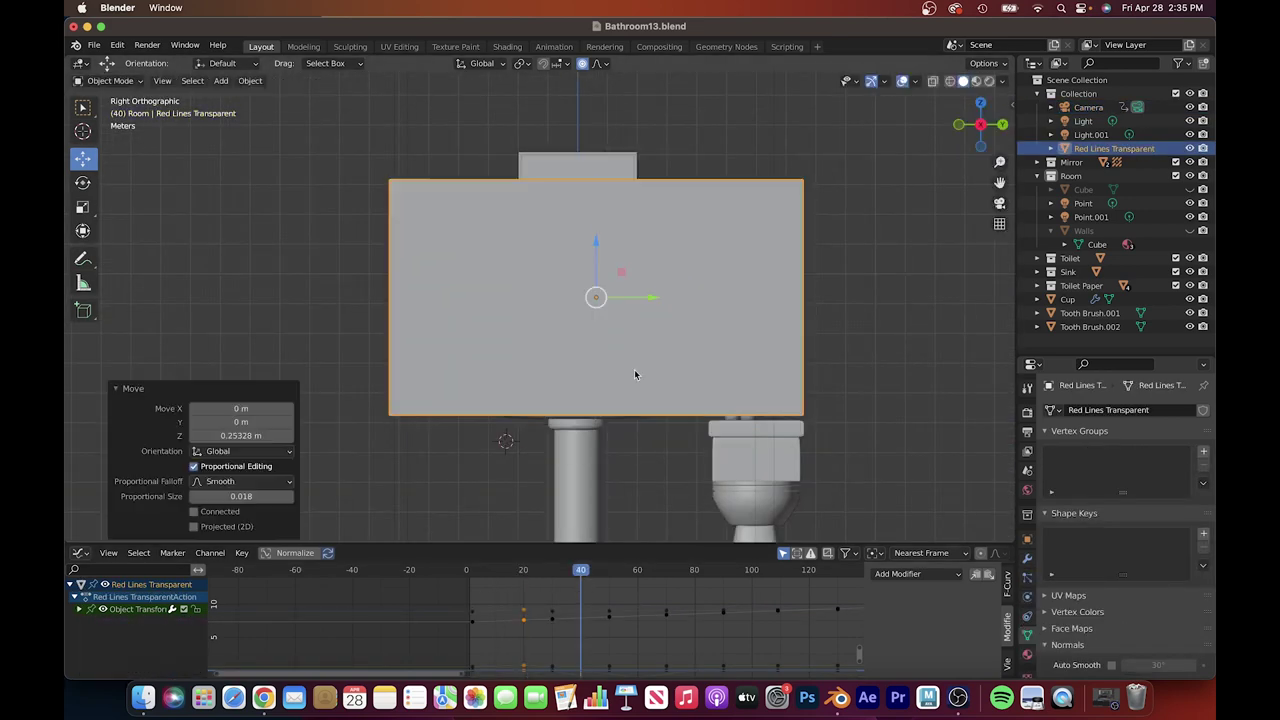
{"action": "key", "text": "i"}
{"action": "left_click", "coordinate": [630, 368]}
{"action": "key", "text": "s"}
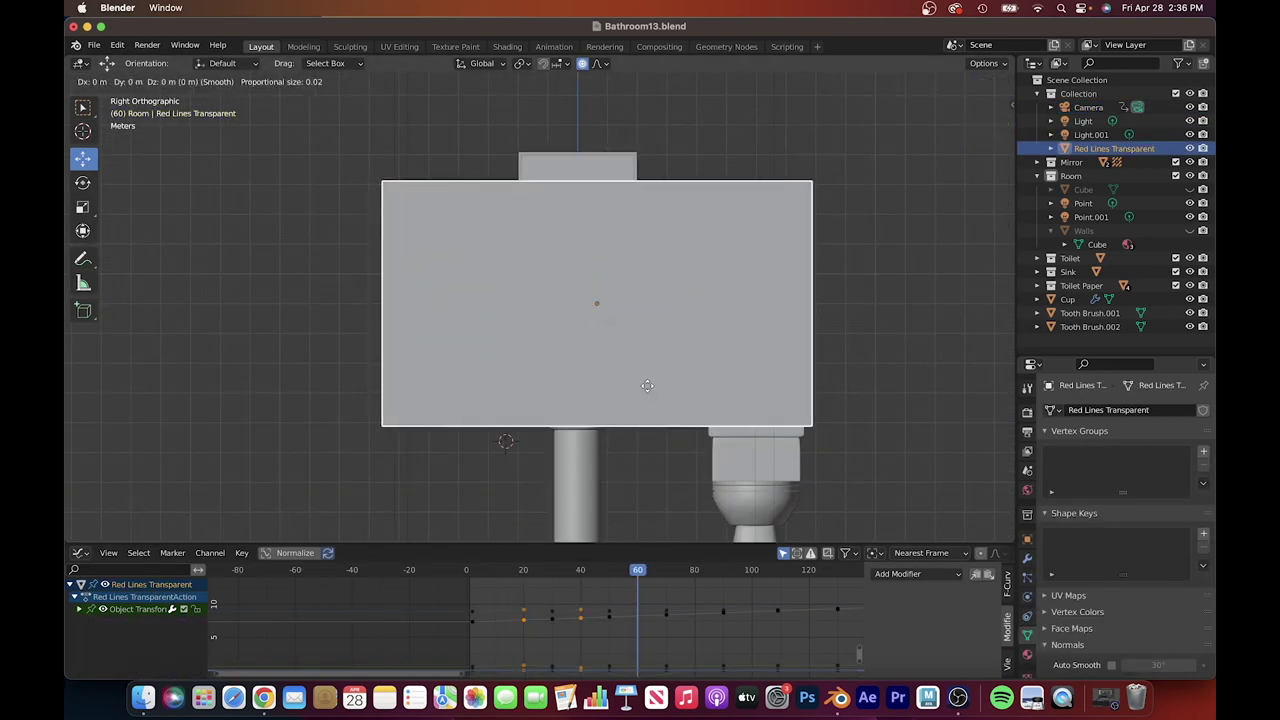
{"action": "left_click", "coordinate": [628, 373]}
{"action": "key", "text": "i"}
{"action": "left_click", "coordinate": [654, 374]}
{"action": "left_click_drag", "start_coordinate": [637, 570], "coordinate": [622, 575]}
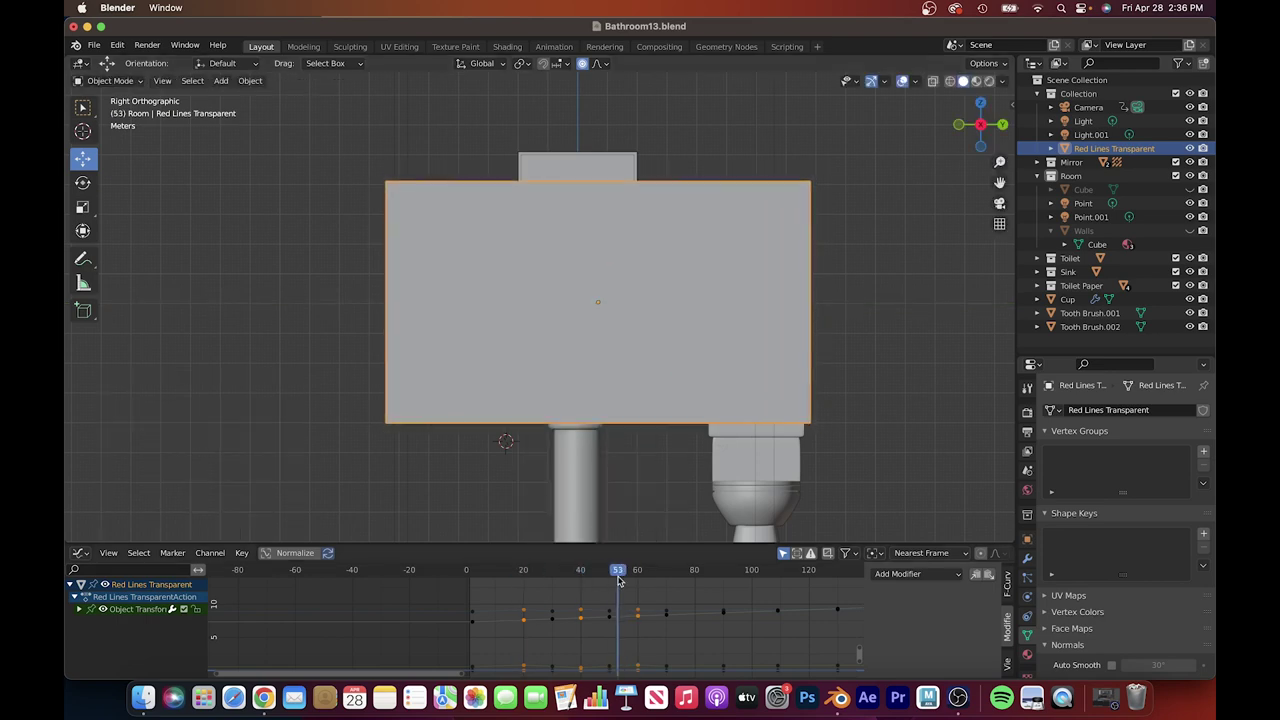
{"action": "key", "text": "i"}
{"action": "left_click", "coordinate": [751, 570]}
- Raise and enlarge the plane slightly, keying it at frames 80 through 138
{"action": "key", "text": "g"}
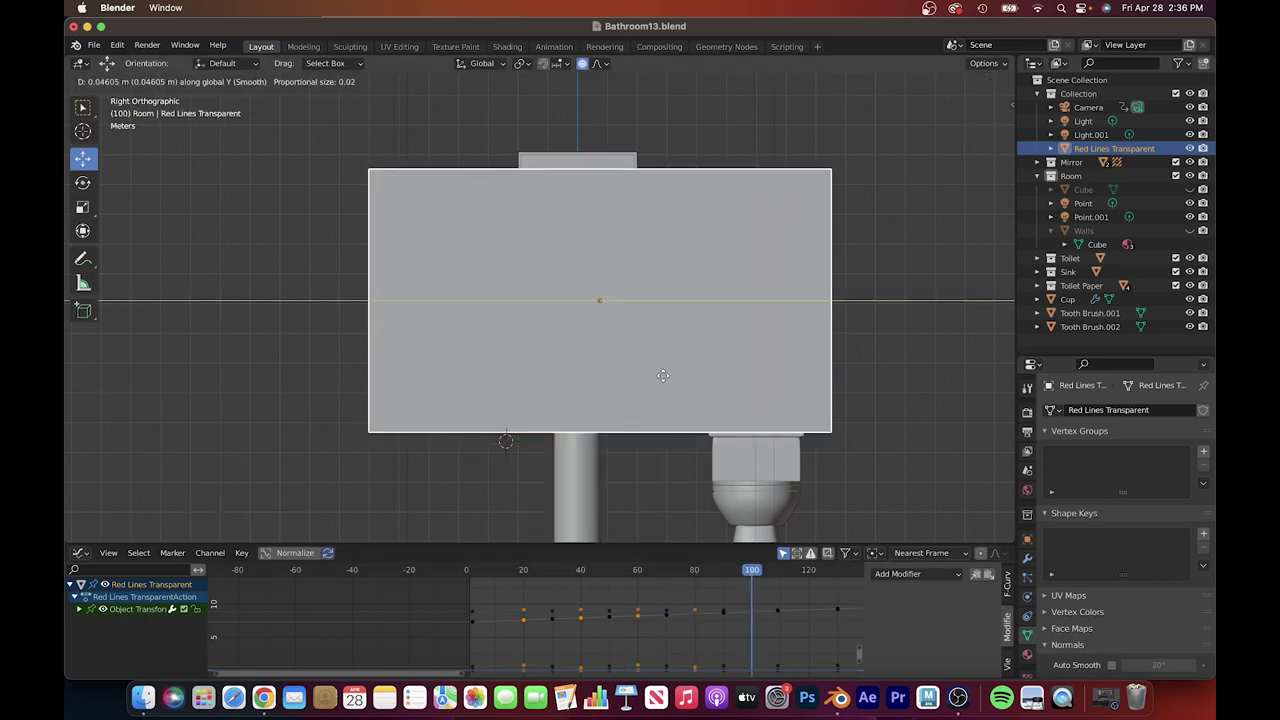
{"action": "left_click", "coordinate": [757, 314]}
{"action": "key", "text": "i"}
{"action": "left_click", "coordinate": [768, 348]}
{"action": "key", "text": "s"}
{"action": "left_click", "coordinate": [775, 360]}
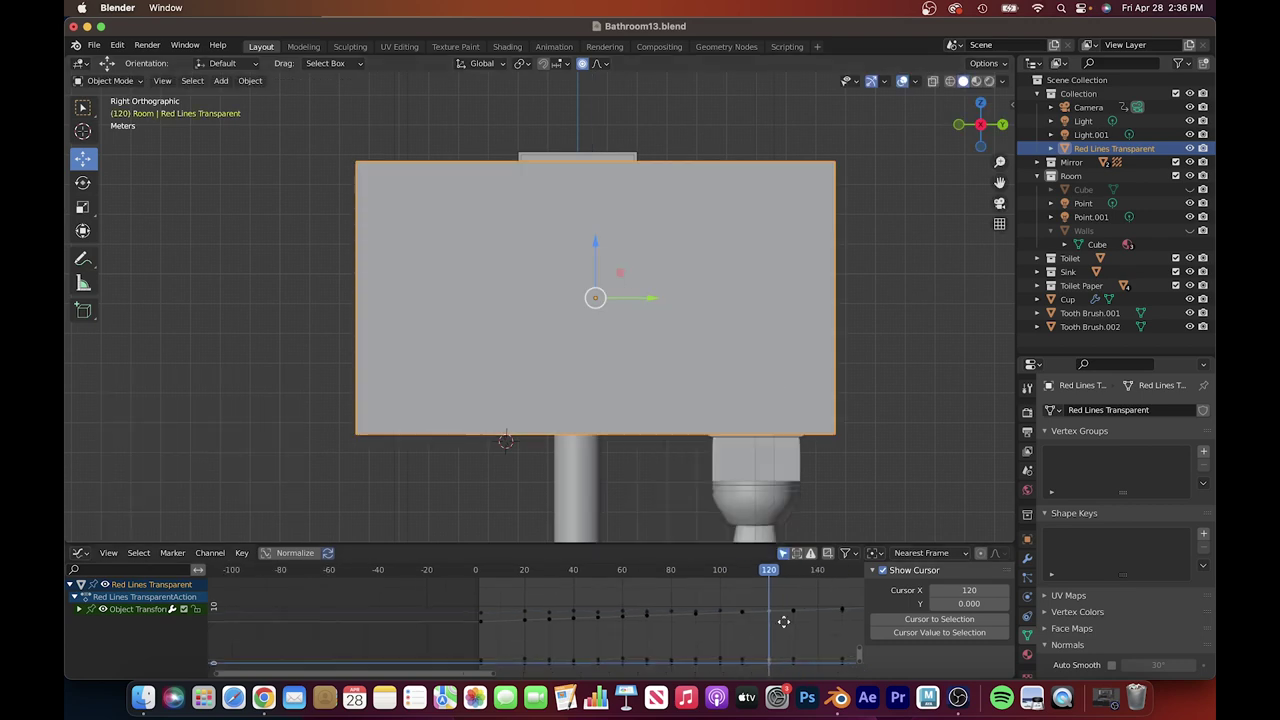
{"action": "left_click_drag", "start_coordinate": [751, 570], "coordinate": [650, 575]}
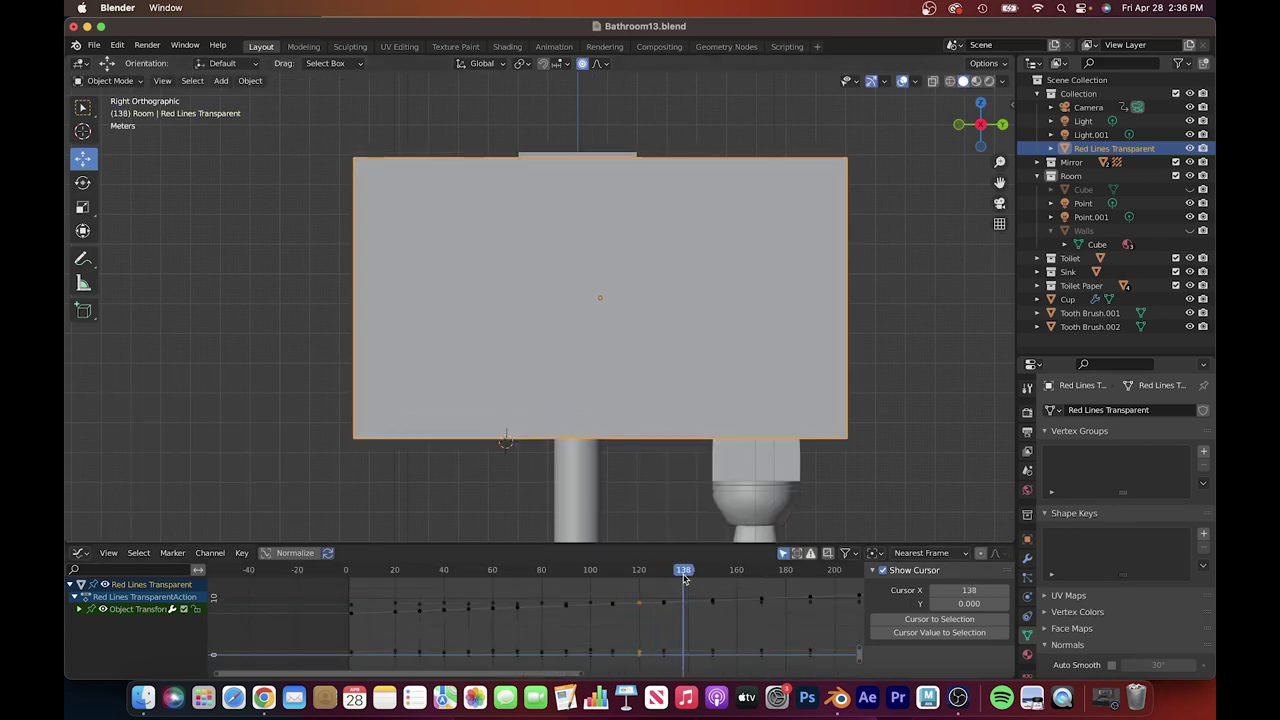
{"action": "left_click", "coordinate": [686, 406]}
{"action": "key", "text": "i"}
{"action": "left_click", "coordinate": [686, 400]}
{"action": "left_click", "coordinate": [736, 570]}
- Key small position shifts of the plane at frames 160, 180, 200 and 220
{"action": "key", "text": "g"}
{"action": "left_click", "coordinate": [688, 430]}
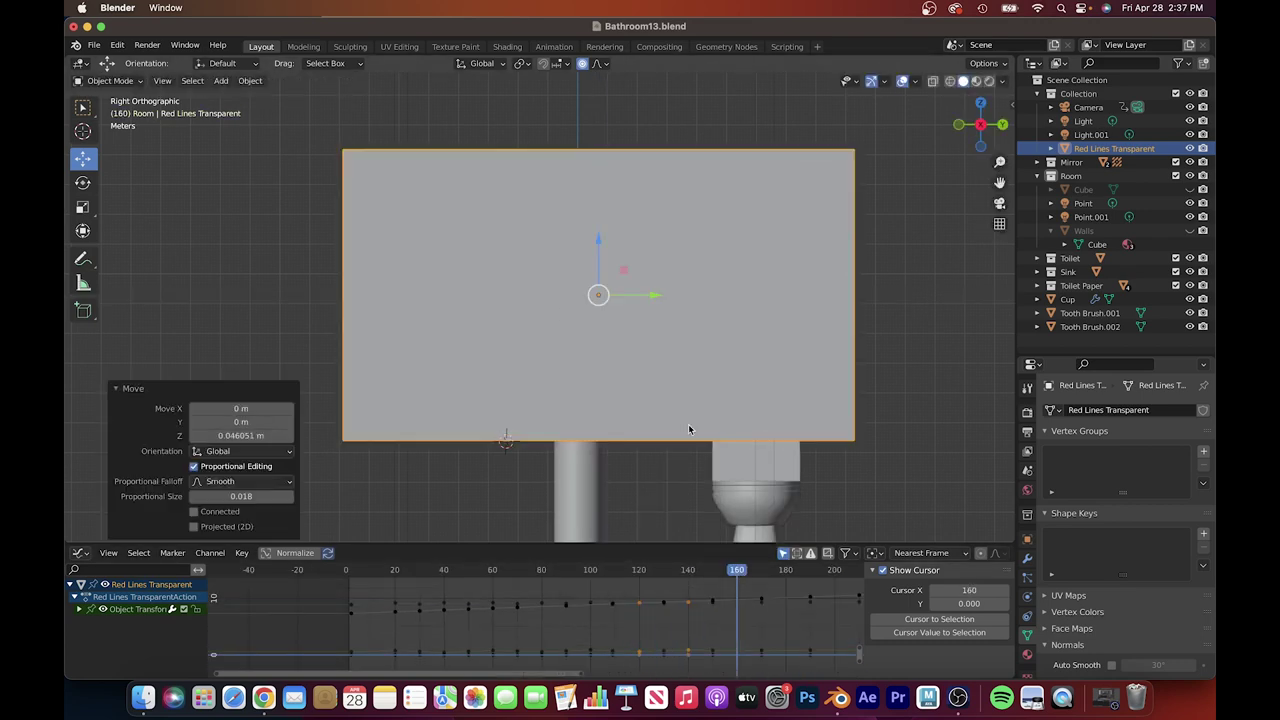
{"action": "middle_click_drag", "start_coordinate": [784, 590], "coordinate": [648, 578]}
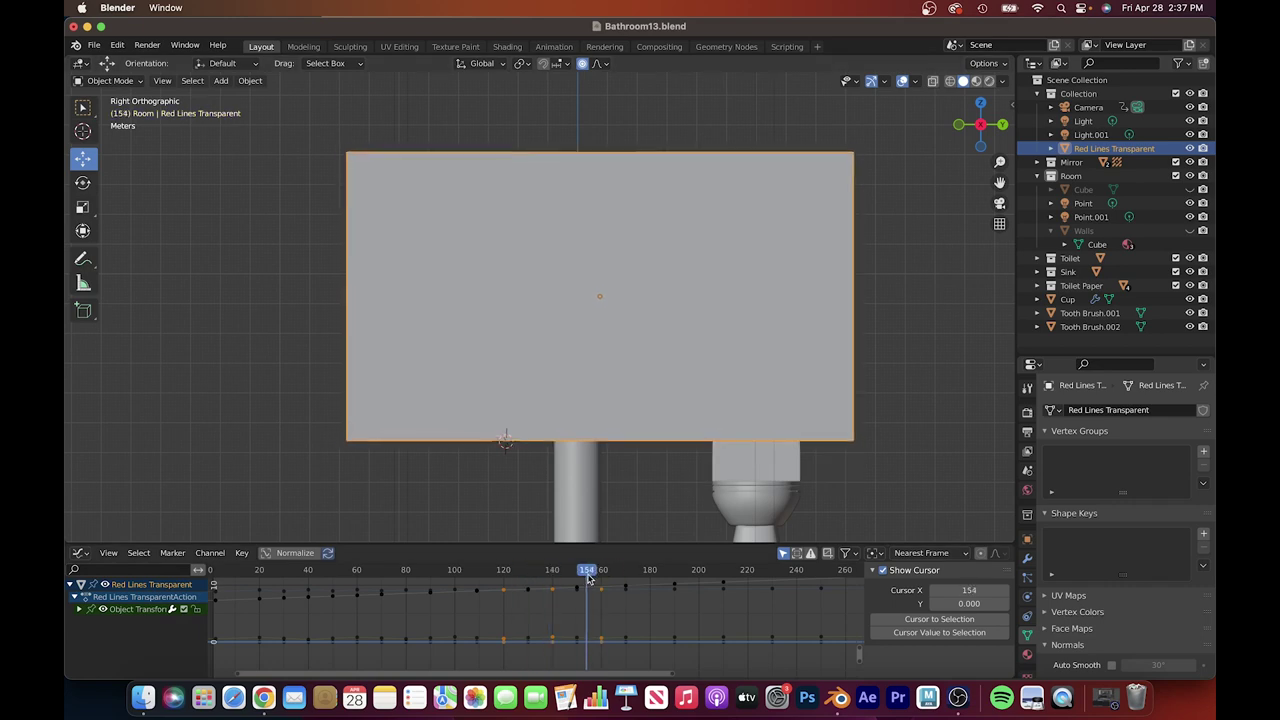
{"action": "left_click", "coordinate": [673, 470]}
{"action": "key", "text": "i"}
{"action": "left_click", "coordinate": [660, 437]}
{"action": "left_click", "coordinate": [698, 570]}
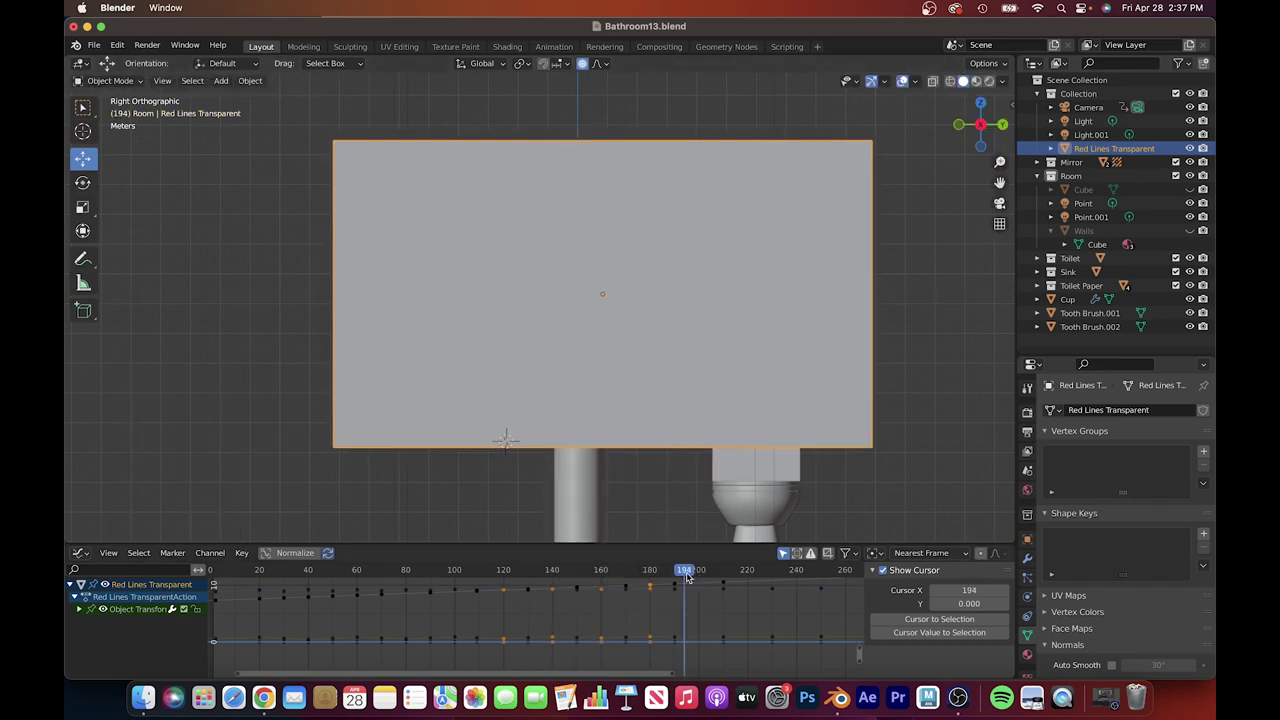
{"action": "key", "text": "g"}
{"action": "left_click", "coordinate": [671, 452]}
{"action": "key", "text": "i"}
{"action": "left_click", "coordinate": [671, 450]}
{"action": "left_click", "coordinate": [747, 570]}
{"action": "key", "text": "g"}
{"action": "left_click", "coordinate": [700, 460]}
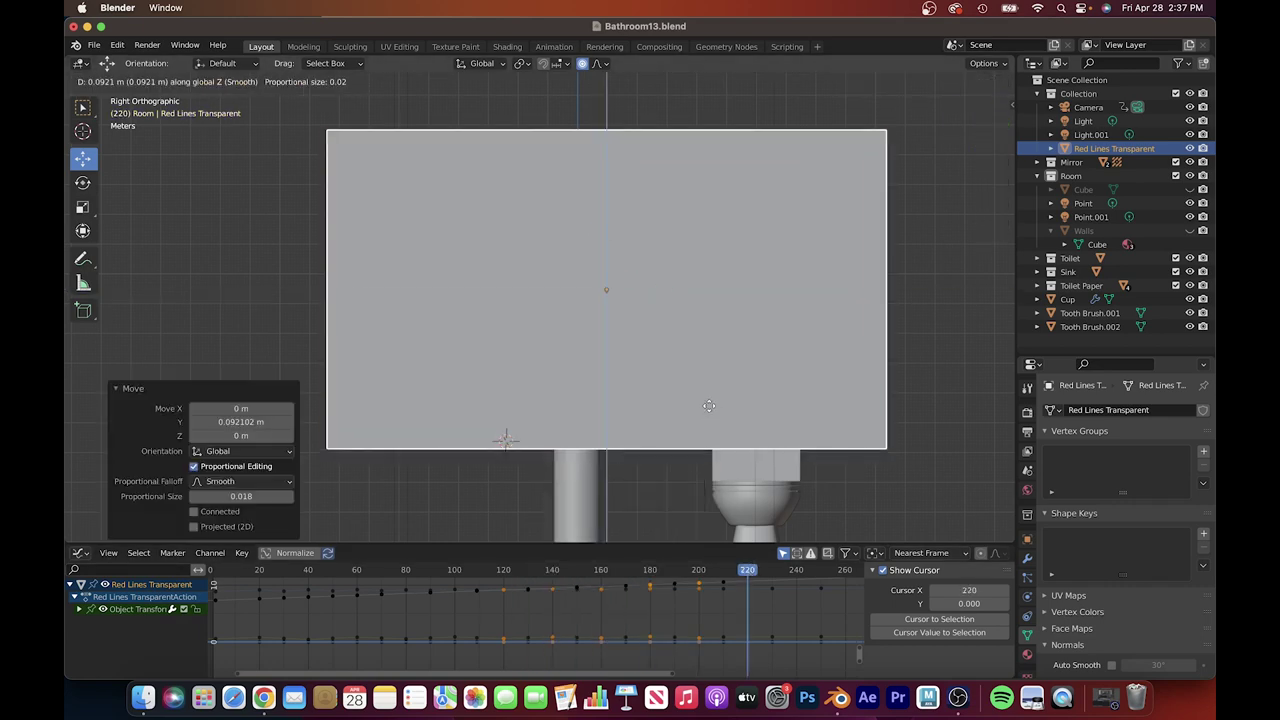
- Key small vertical moves of the plane at frames 240 and 260
{"action": "middle_click_drag", "start_coordinate": [797, 610], "coordinate": [636, 605]}
{"action": "left_click", "coordinate": [643, 570]}
{"action": "key", "text": "g"}
{"action": "left_click", "coordinate": [666, 392]}
{"action": "key", "text": "i"}
{"action": "left_click", "coordinate": [696, 570]}
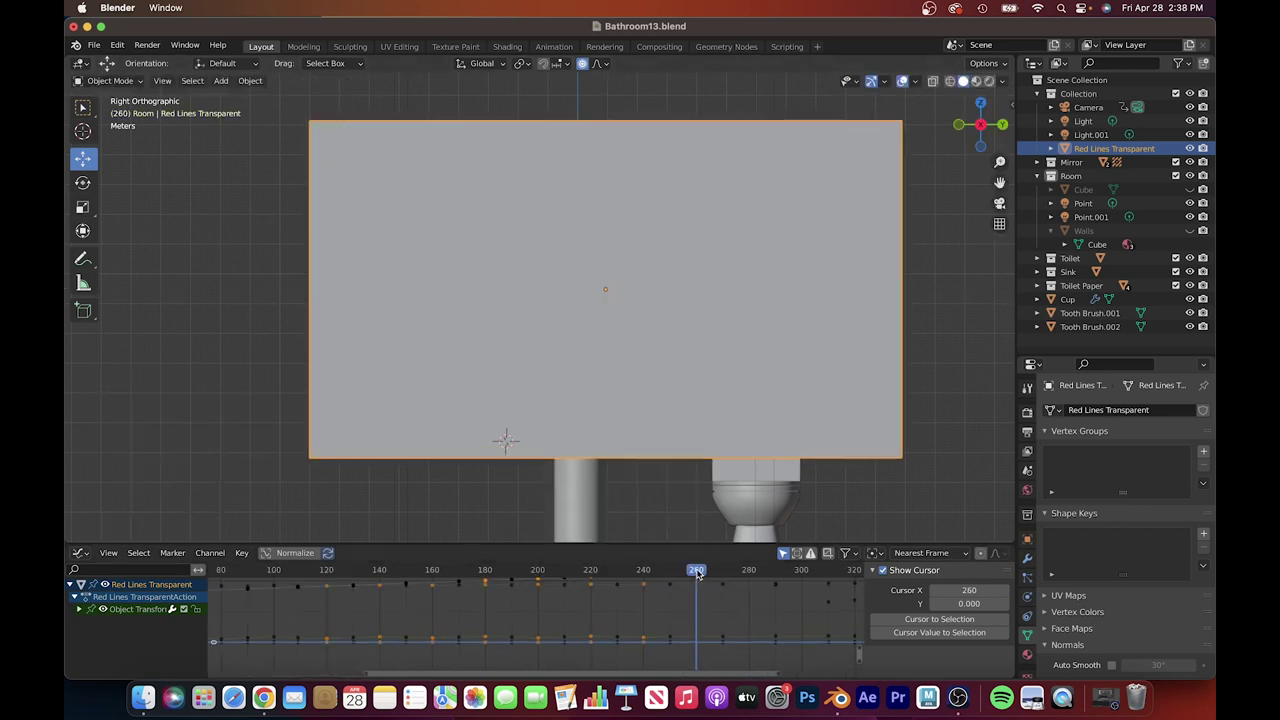
{"action": "key", "text": "g"}
{"action": "left_click", "coordinate": [684, 395]}
{"action": "key", "text": "i"}
{"action": "left_click", "coordinate": [670, 460]}
{"action": "left_click", "coordinate": [670, 570]}
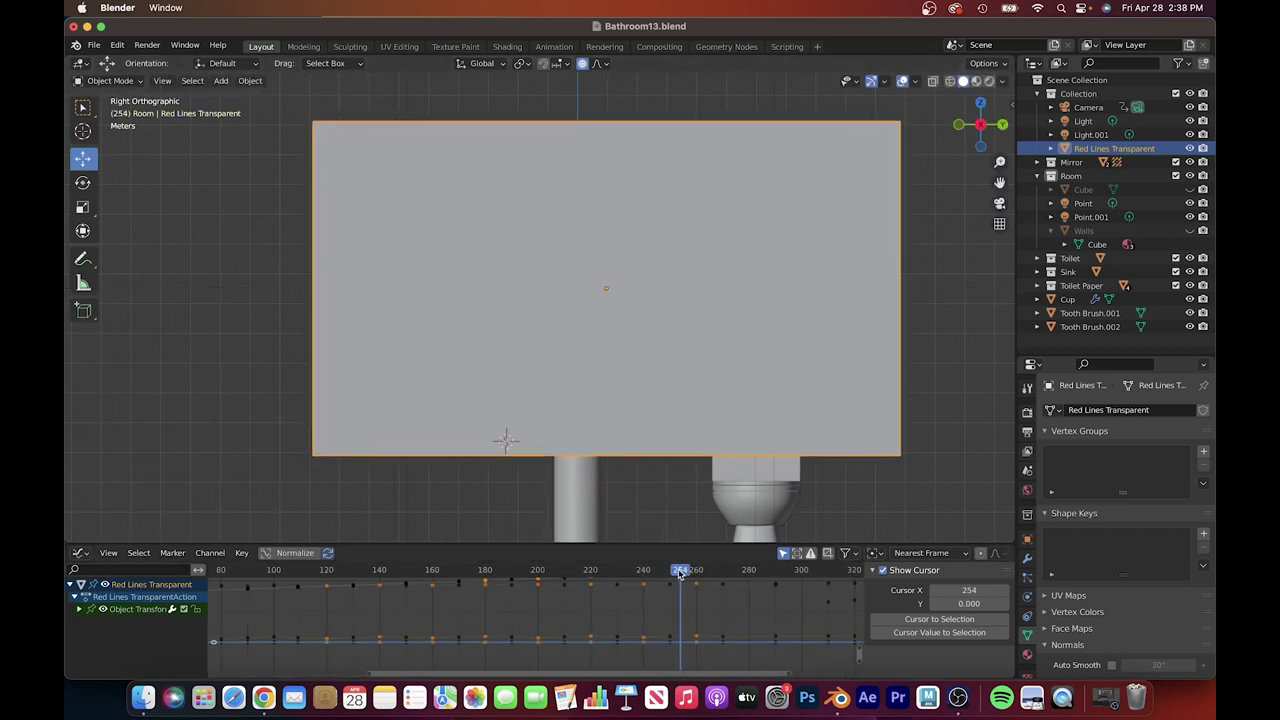
- Key further small shifts from frame 250 to 320, cancelling one unwanted vertical move
{"action": "left_click_drag", "start_coordinate": [680, 572], "coordinate": [671, 578]}
{"action": "key", "text": "g"}
{"action": "left_click", "coordinate": [680, 400]}
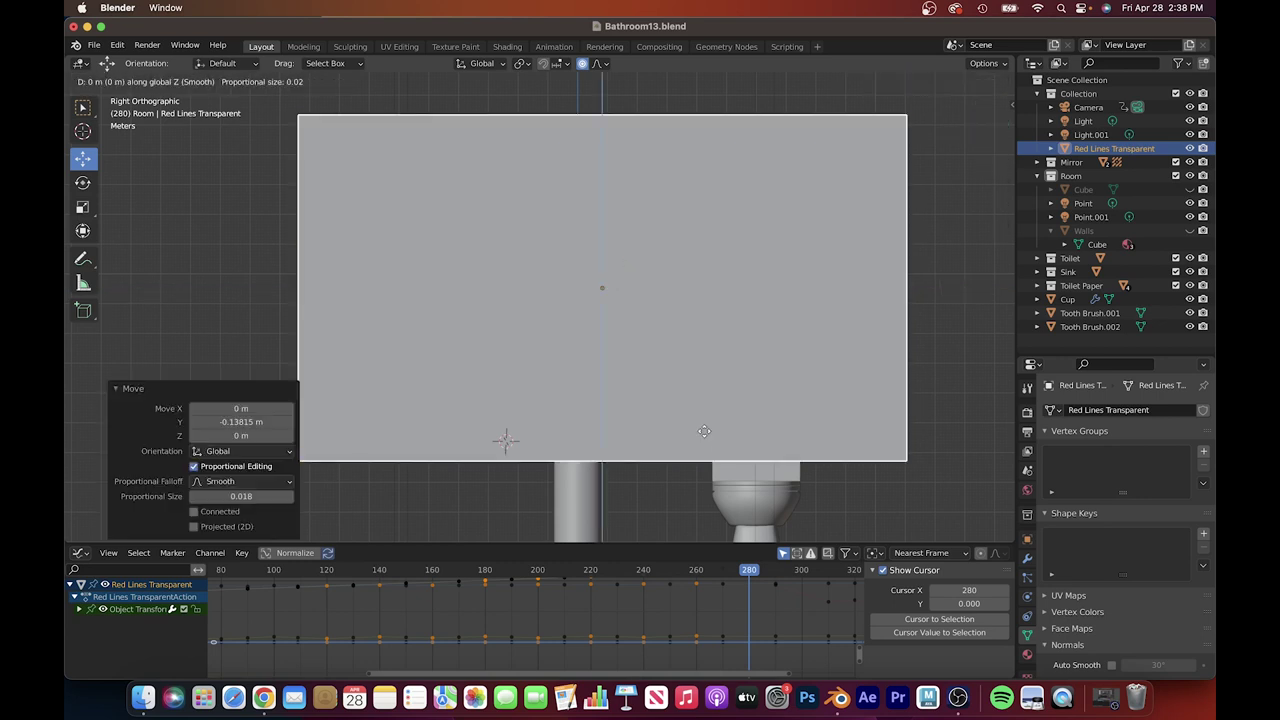
{"action": "key", "text": "i"}
{"action": "left_click", "coordinate": [746, 571]}
{"action": "left_click_drag", "start_coordinate": [770, 577], "coordinate": [801, 572]}
{"action": "key", "text": "g"}
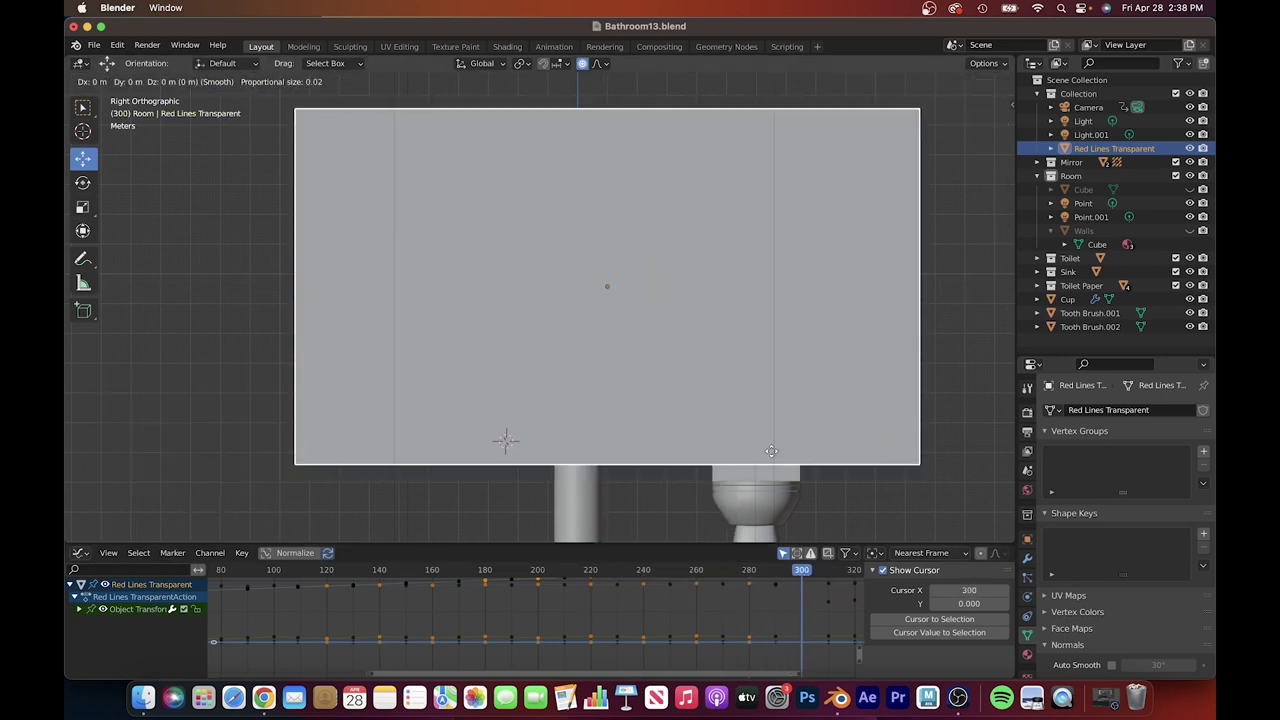
{"action": "left_click", "coordinate": [775, 453]}
{"action": "key", "text": "z"}
{"action": "right_click", "coordinate": [903, 363]}
{"action": "scroll", "coordinate": [793, 612], "scroll_direction": "down", "scroll_amount": 1}
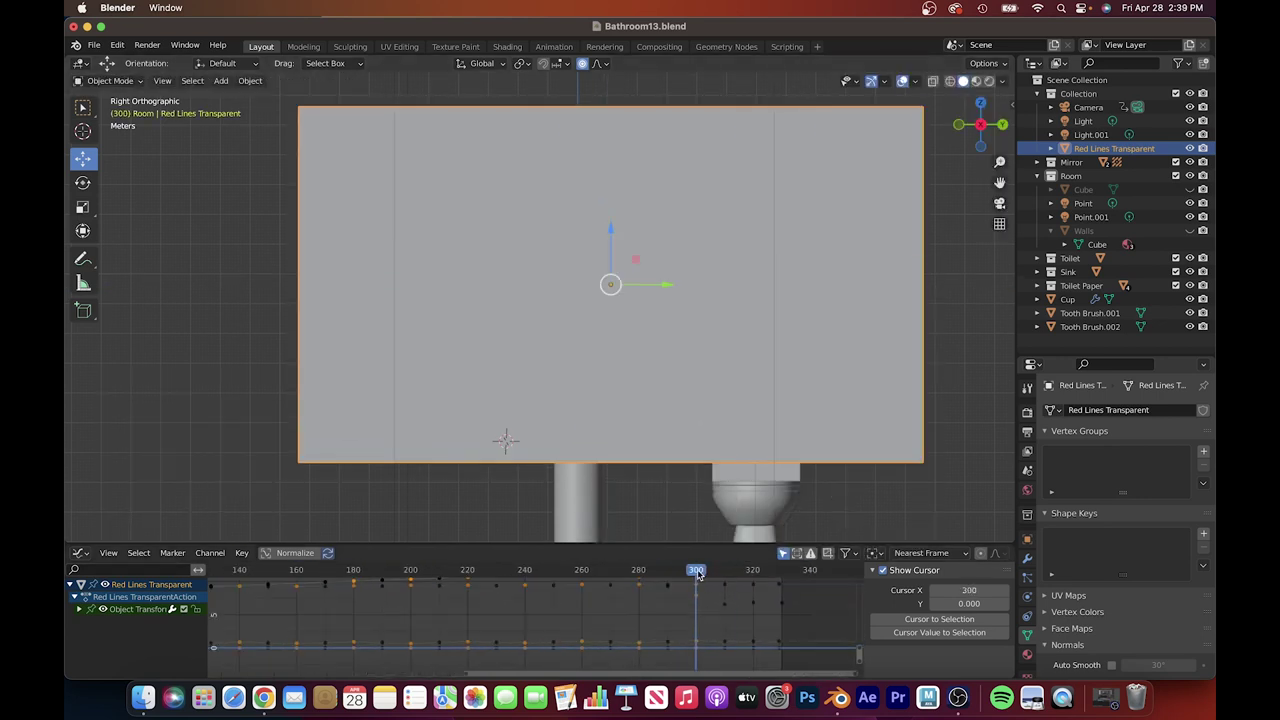
{"action": "left_click", "coordinate": [752, 571]}
{"action": "key", "text": "g"}
{"action": "left_click", "coordinate": [617, 293]}
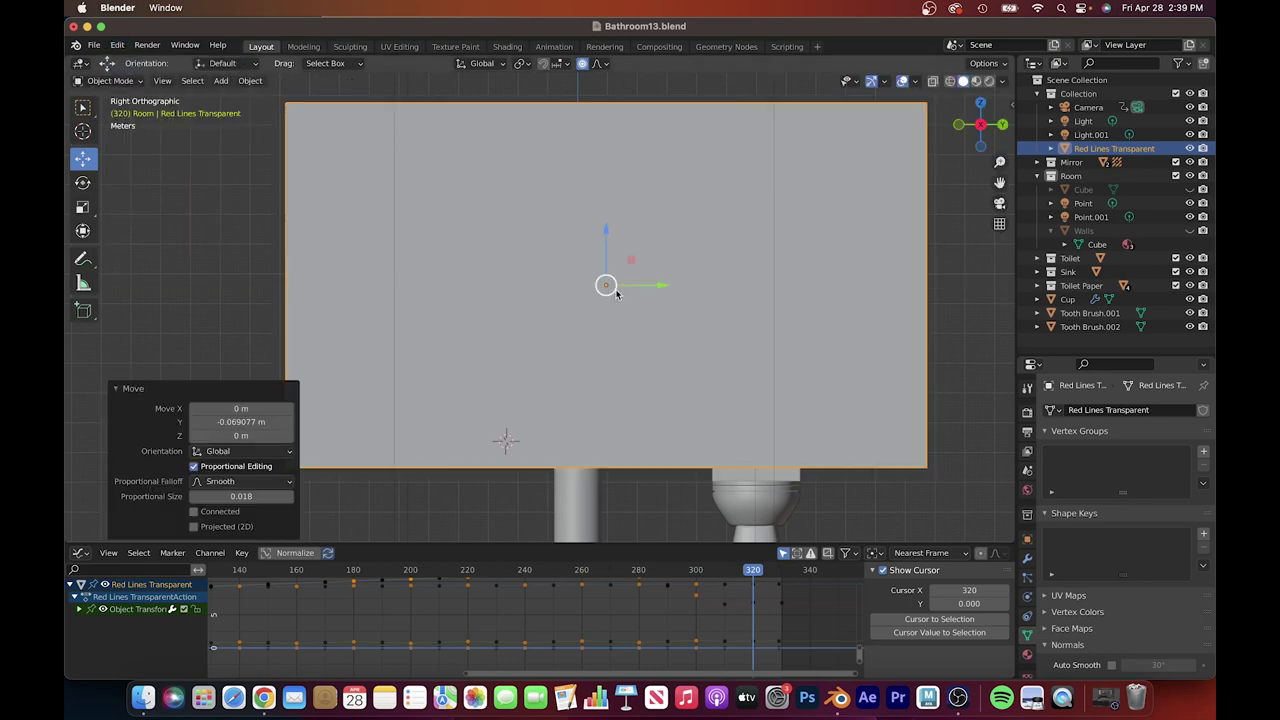
- Watch the scribble jitter through the camera in rendered shading around frames 198–259
{"action": "middle_click_drag", "start_coordinate": [617, 293], "coordinate": [700, 334]}
{"action": "key", "text": "KP_0"}
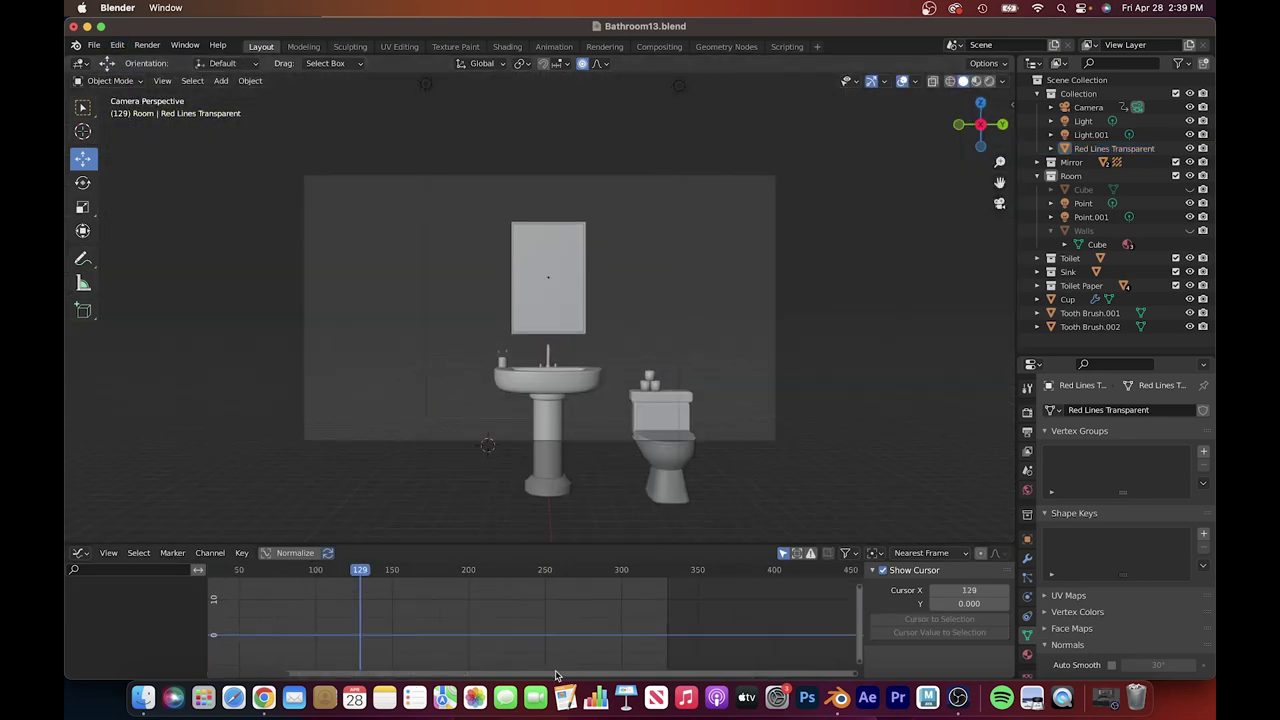
{"action": "key", "text": "z"}
{"action": "left_click_drag", "start_coordinate": [500, 571], "coordinate": [711, 571]}
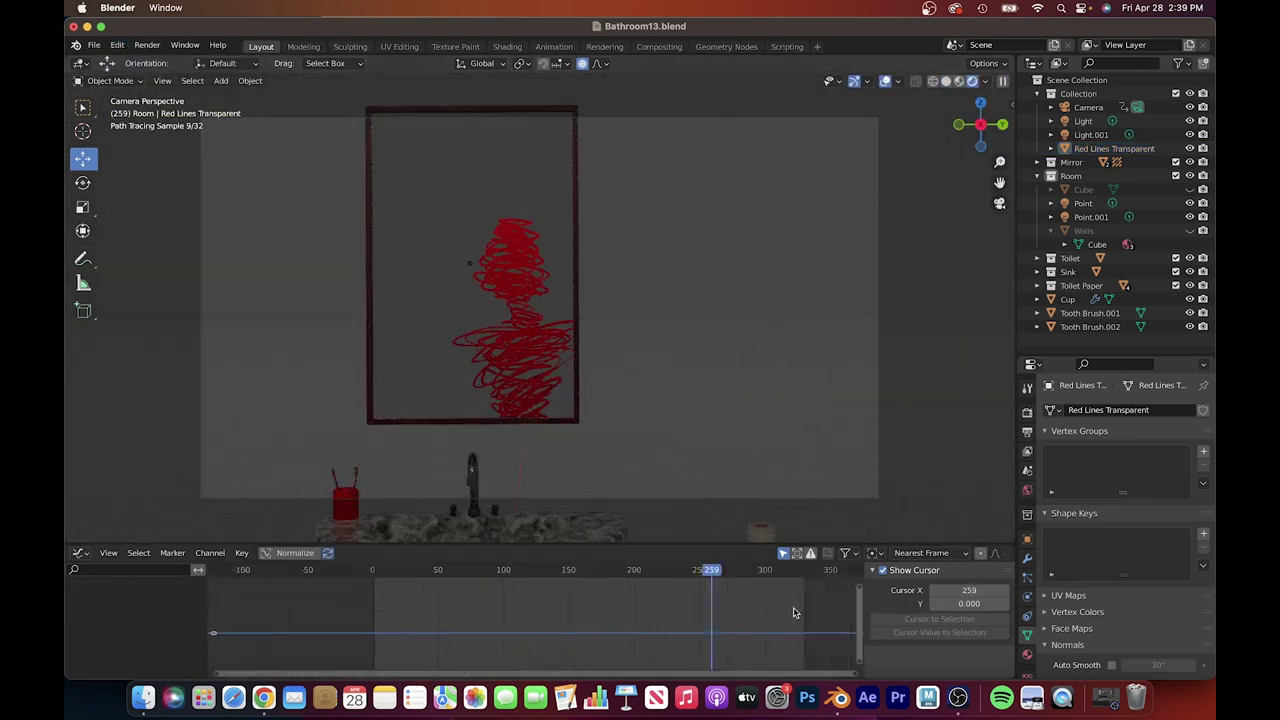
{"action": "left_click_drag", "start_coordinate": [794, 613], "coordinate": [625, 580]}
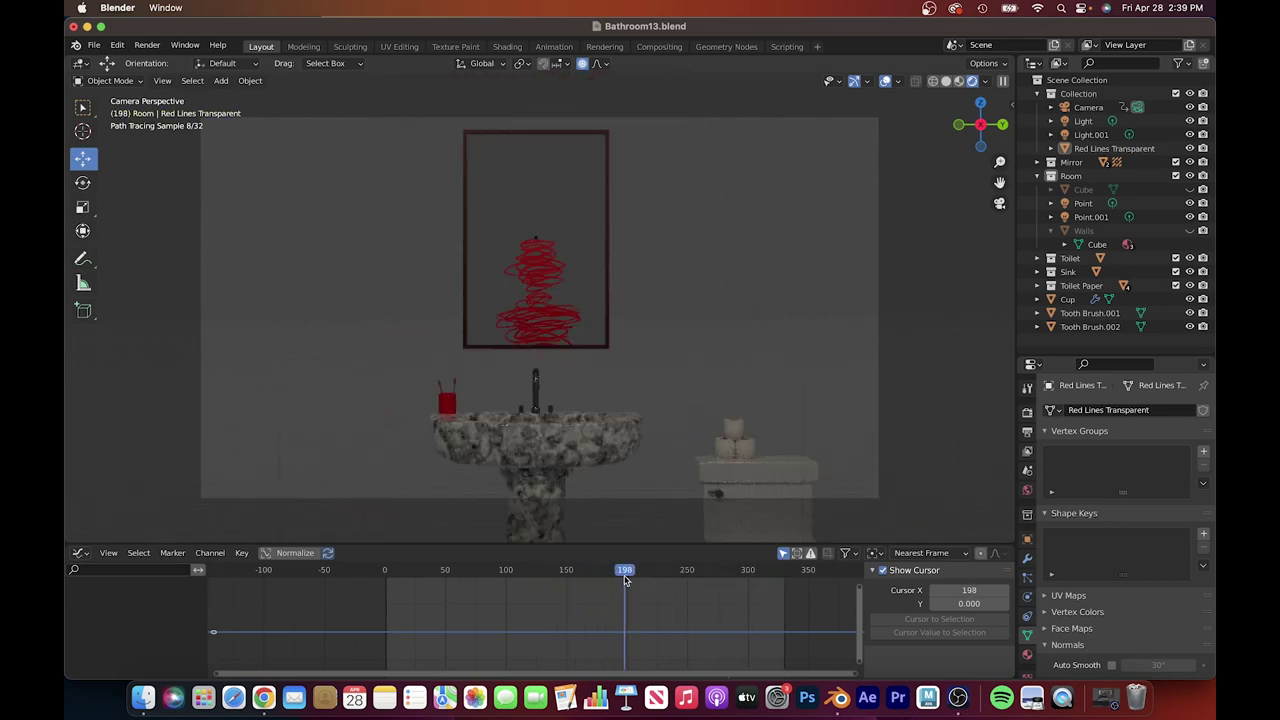
{"action": "left_click", "coordinate": [391, 579]}
{"action": "middle_click_drag", "start_coordinate": [600, 300], "coordinate": [763, 303]}
- Add a Sun light and raise it straight up along Z
{"action": "scroll", "coordinate": [763, 303], "scroll_direction": "up", "scroll_amount": 3}
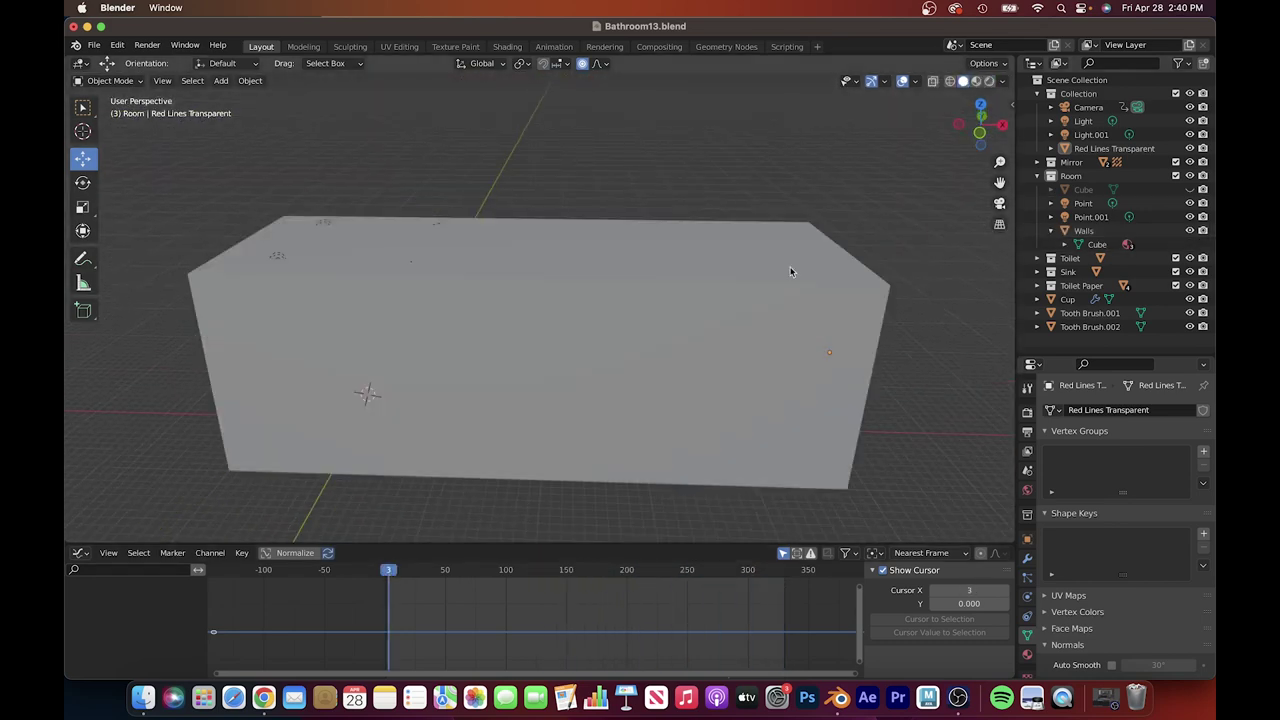
{"action": "left_click", "coordinate": [220, 80]}
{"action": "left_click", "coordinate": [350, 280]}
{"action": "key", "text": "KP_3"}
{"action": "key", "text": "g"}
{"action": "key", "text": "z"}
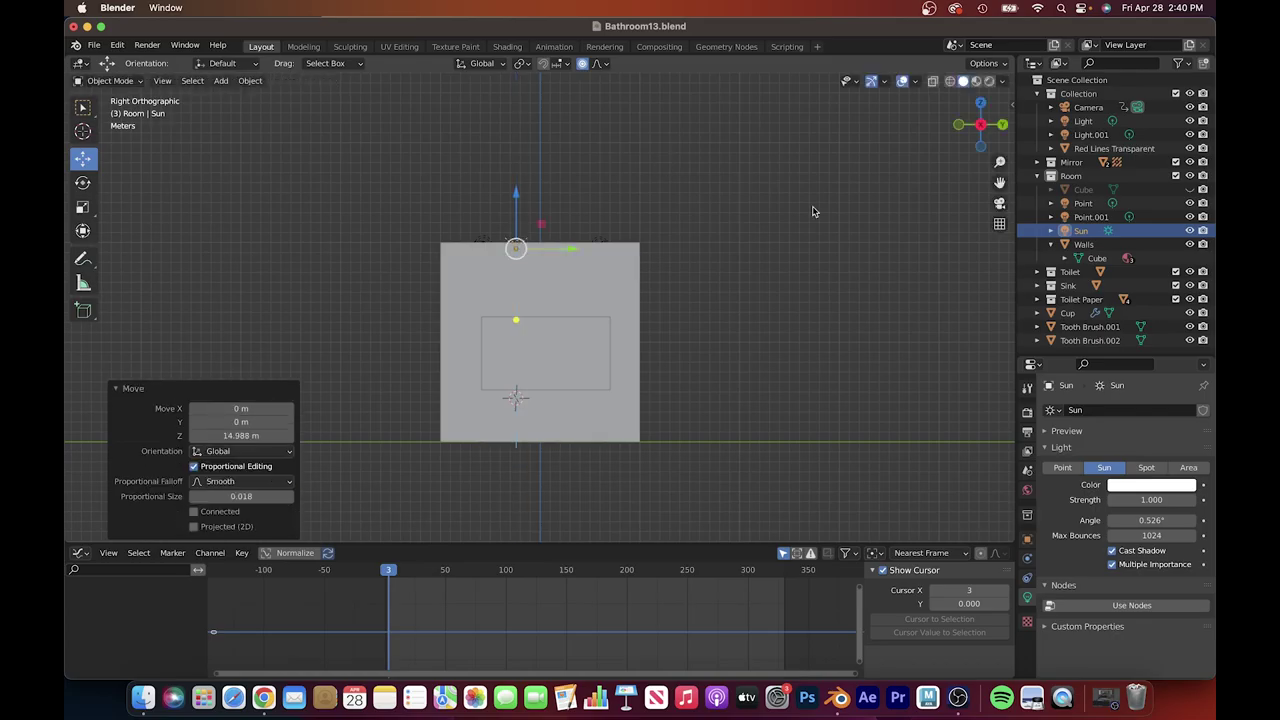
{"action": "key", "text": "KP_0"}
- Give the Sun a light-orange colour and strength 5, then move it vertically
{"action": "left_click", "coordinate": [1150, 485]}
{"action": "left_click", "coordinate": [1140, 368]}
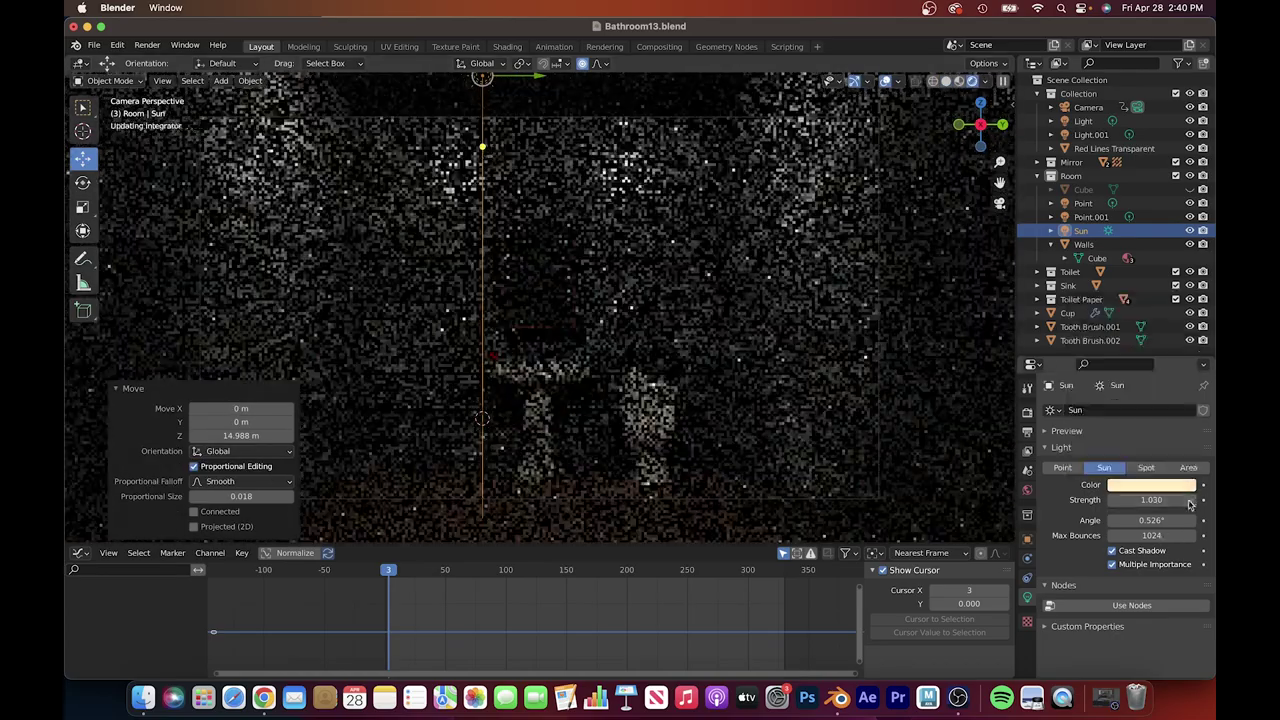
{"action": "left_click", "coordinate": [1190, 500]}
{"action": "type", "text": "5"}
{"action": "key", "text": "Return"}
{"action": "key", "text": "g"}
{"action": "key", "text": "z"}
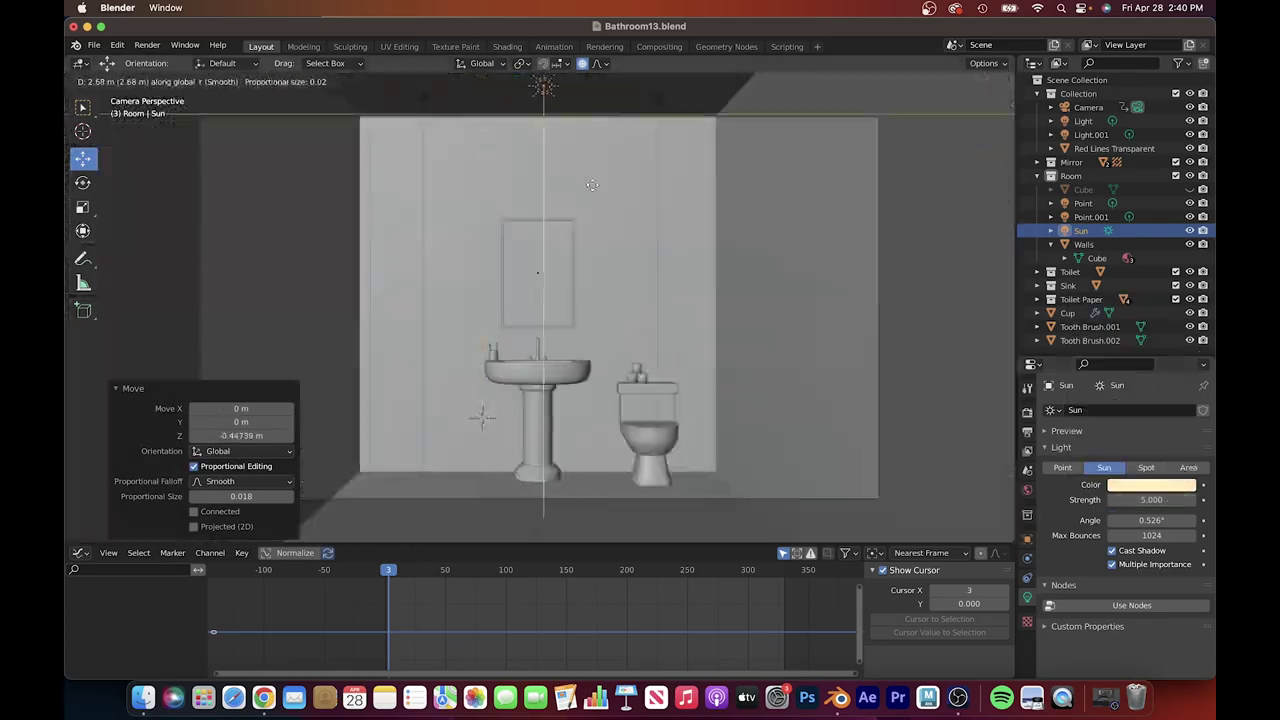
{"action": "left_click", "coordinate": [592, 185]}
- Hide Light, Light.001, Point and Point.001 in the outliner to judge the Sun alone
{"action": "key", "text": "KP_7"}
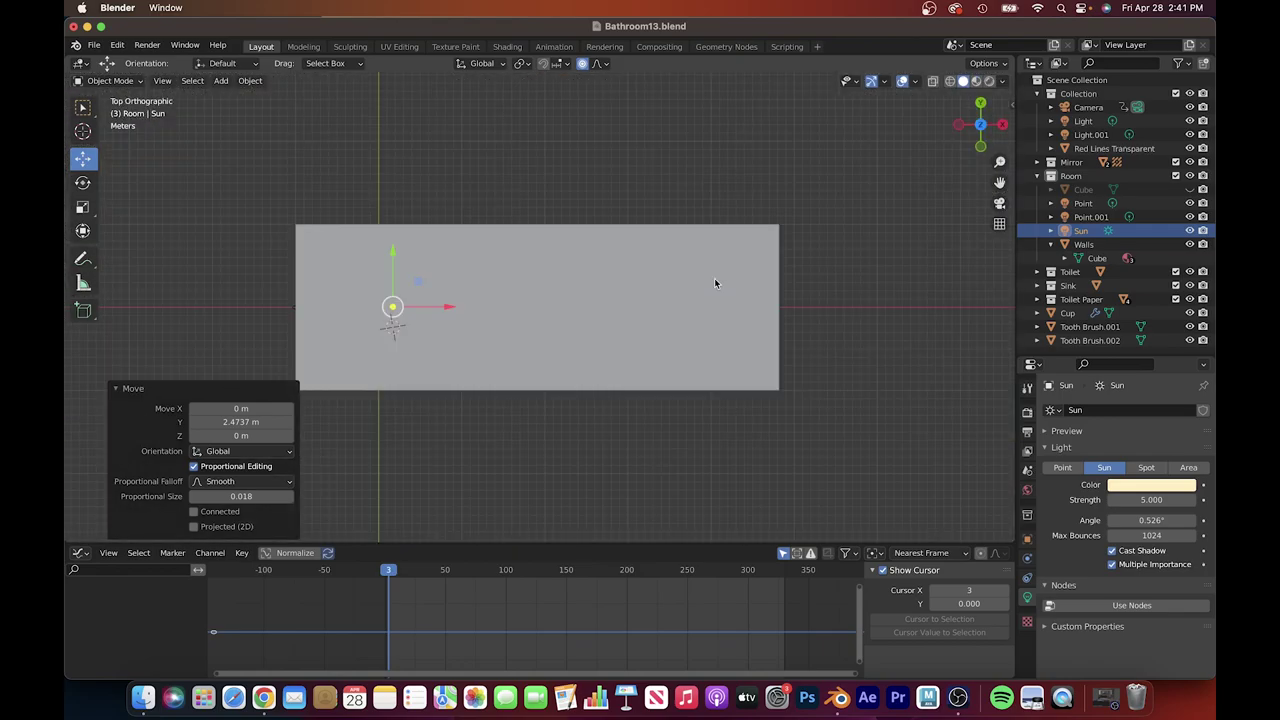
{"action": "left_click", "coordinate": [988, 81]}
{"action": "key", "text": "KP_0"}
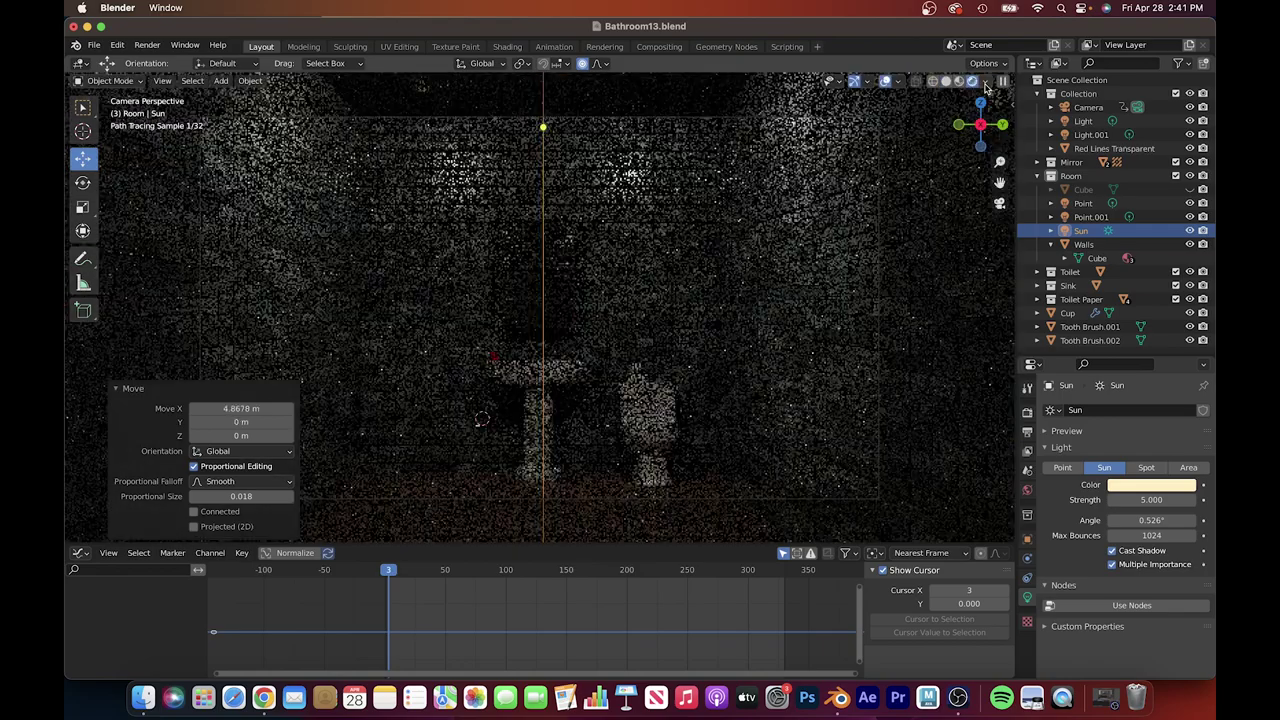
{"action": "left_click", "coordinate": [1189, 216]}
{"action": "left_click", "coordinate": [1189, 203]}
{"action": "left_click", "coordinate": [1189, 134]}
{"action": "left_click", "coordinate": [1189, 120]}
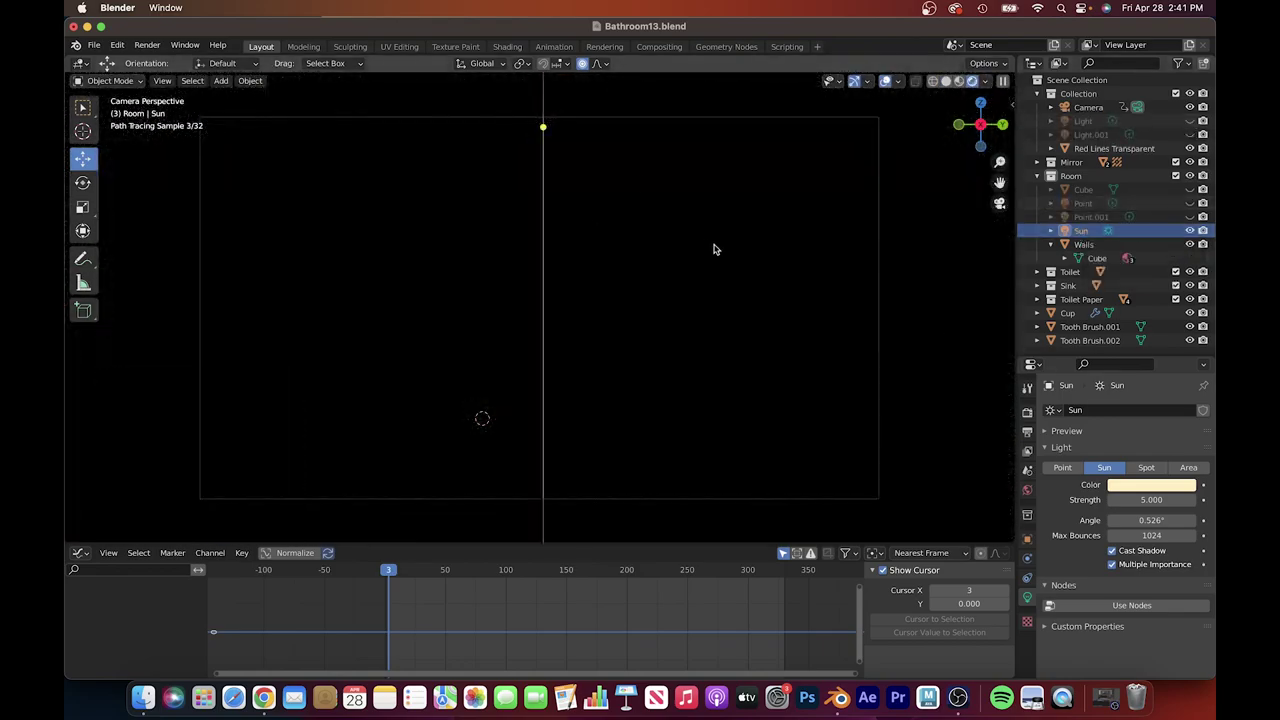
{"action": "left_click", "coordinate": [680, 259]}
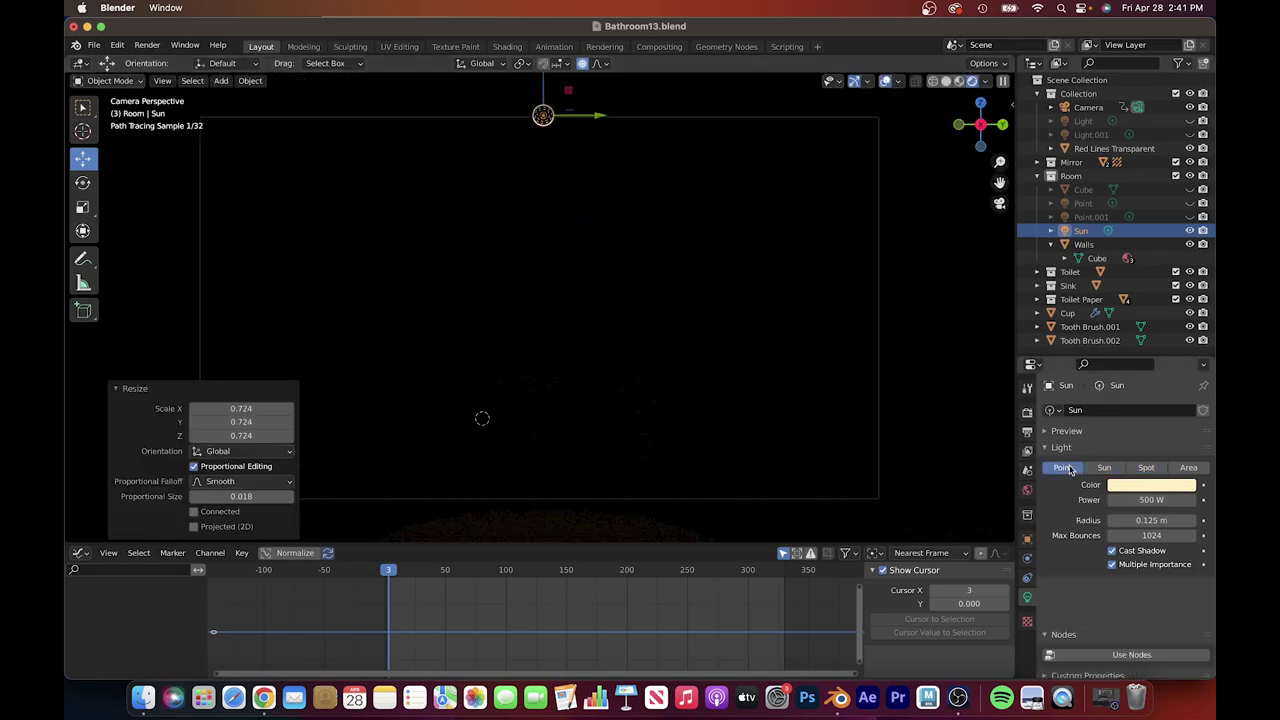
- Change the Sun into an Area light and place it high in the room
{"action": "left_click", "coordinate": [1188, 467]}
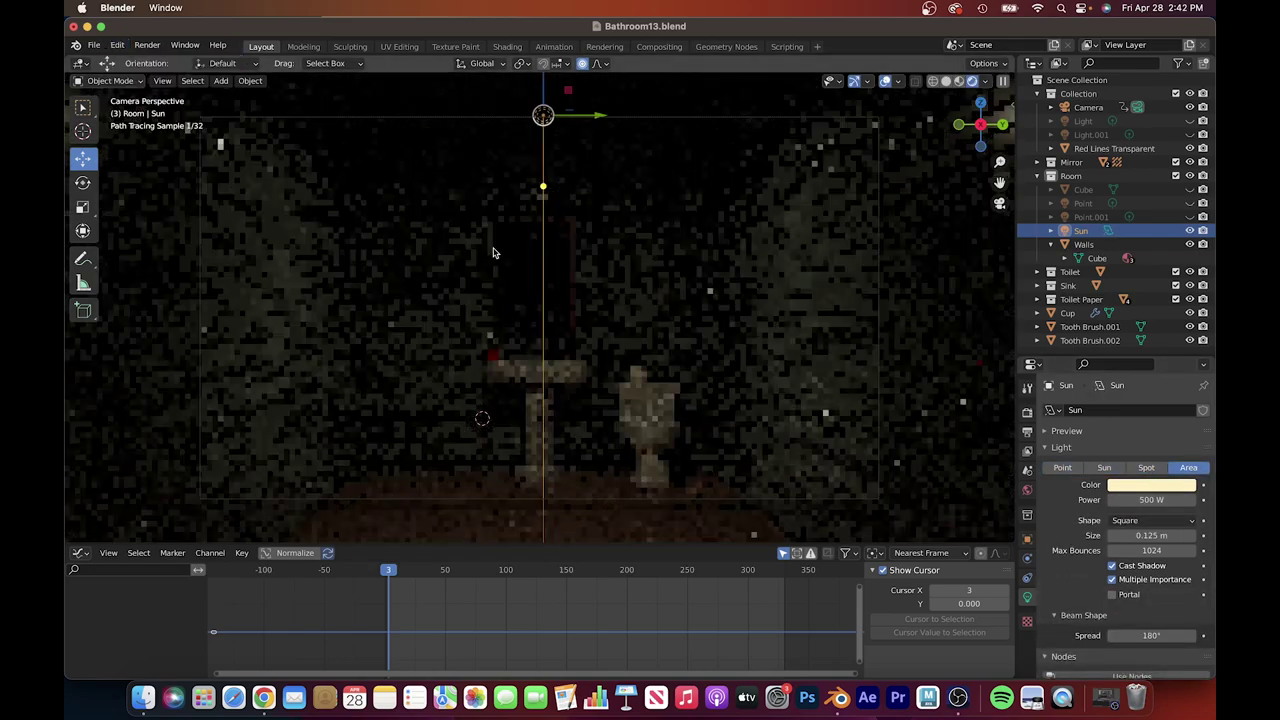
{"action": "left_click", "coordinate": [557, 235]}
{"action": "key", "text": "KP_7"}
{"action": "scroll", "coordinate": [666, 209], "scroll_direction": "up", "scroll_amount": 3}
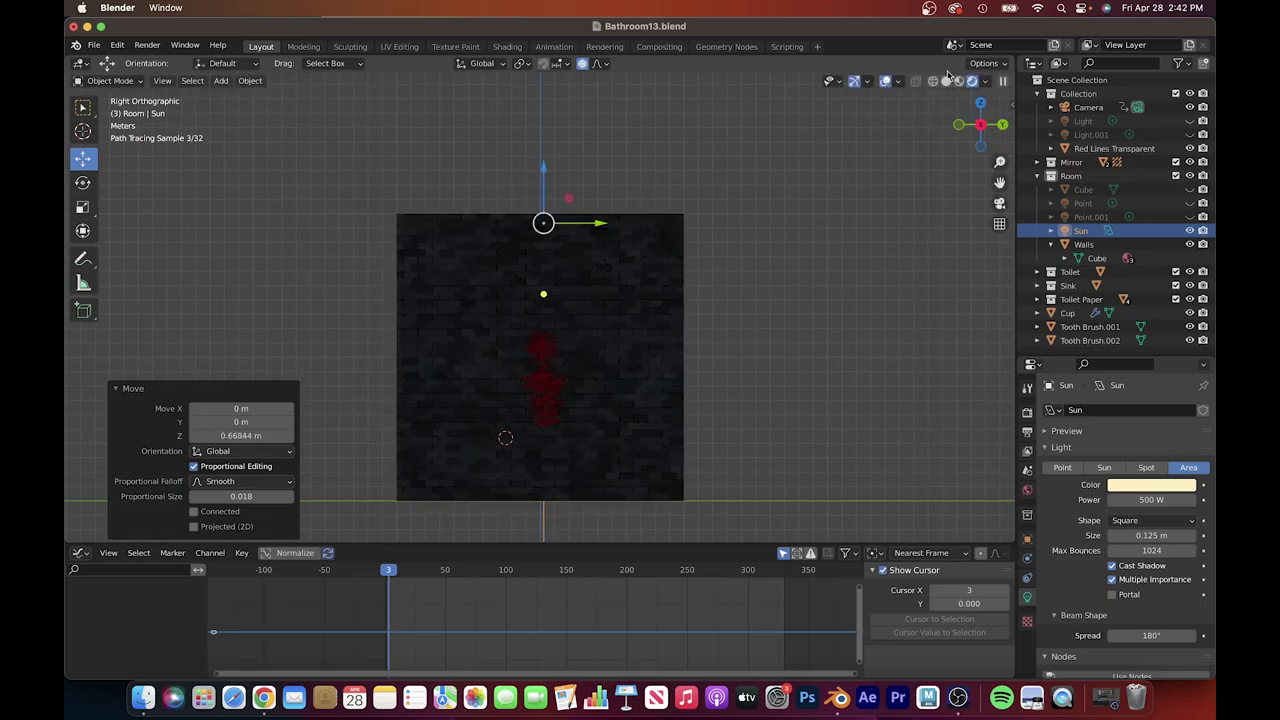
{"action": "middle_click_drag", "start_coordinate": [666, 209], "coordinate": [1020, 285]}
{"action": "key", "text": "KP_0"}
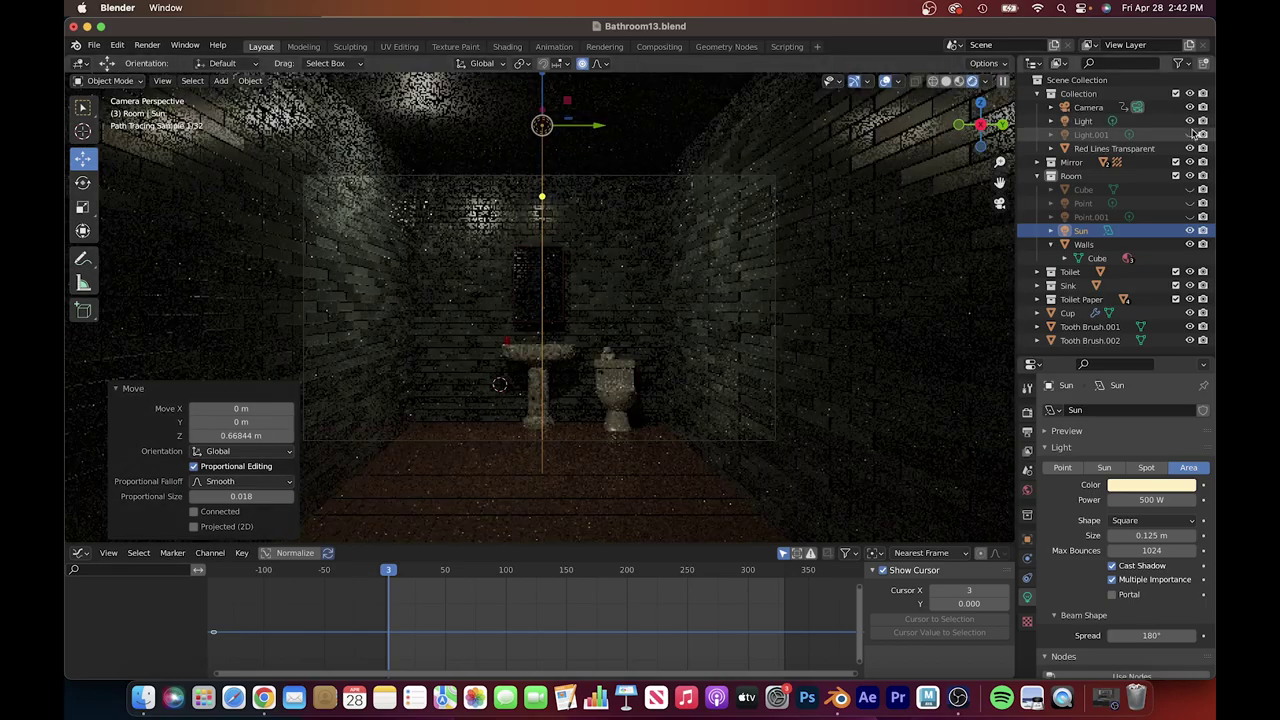
- Bring the Point light back into the render and scrub frames to watch the flicker
{"action": "left_click", "coordinate": [1189, 203]}
{"action": "left_click", "coordinate": [1091, 216]}
{"action": "left_click", "coordinate": [1189, 134]}
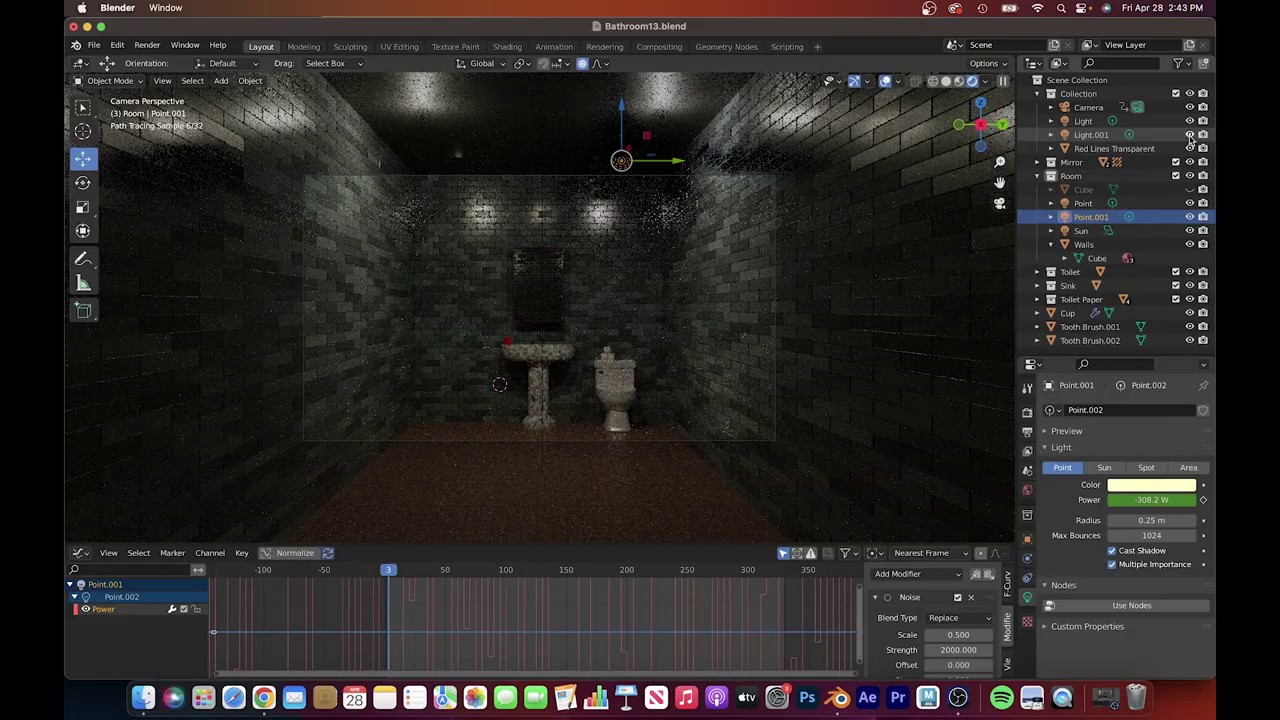
{"action": "mouse_move", "coordinate": [765, 569]}
{"action": "left_mouse_down"}
{"action": "mouse_move", "coordinate": [394, 569]}
{"action": "mouse_move", "coordinate": [779, 569]}
{"action": "left_mouse_up"}
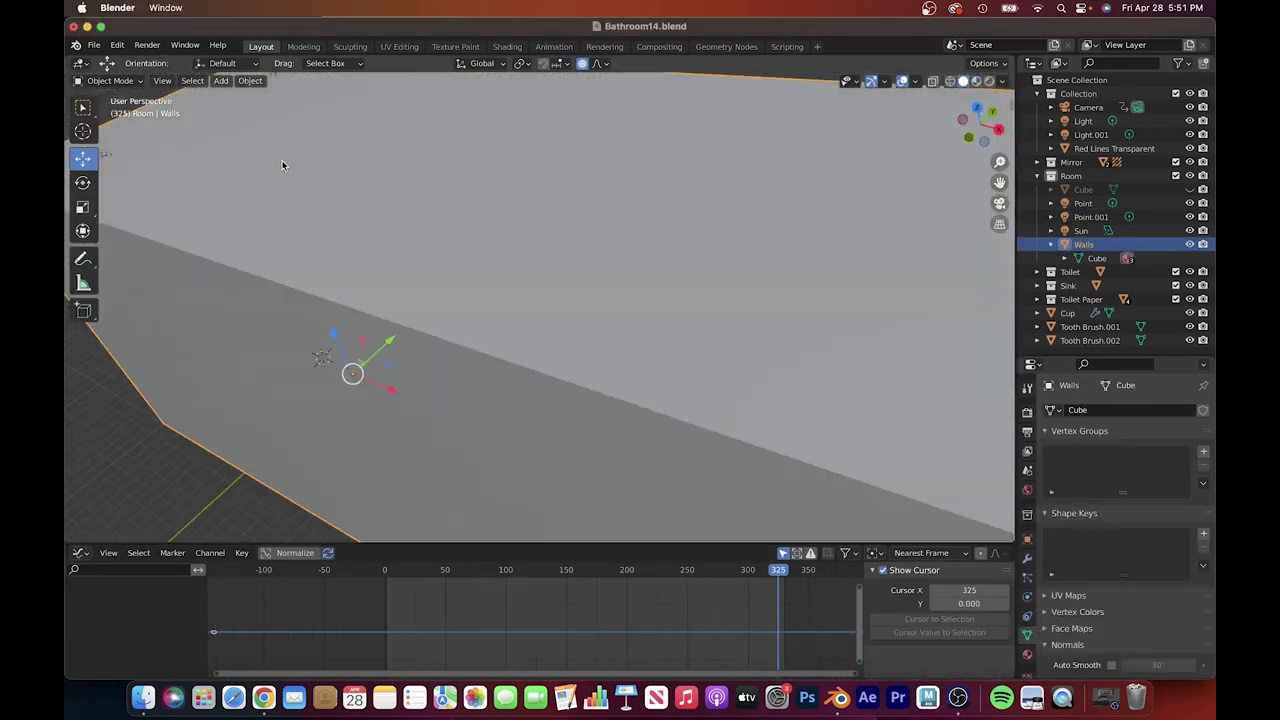
- Collapse Sampling in the Render properties and switch to the Output properties
{"action": "left_click", "coordinate": [1028, 416]}
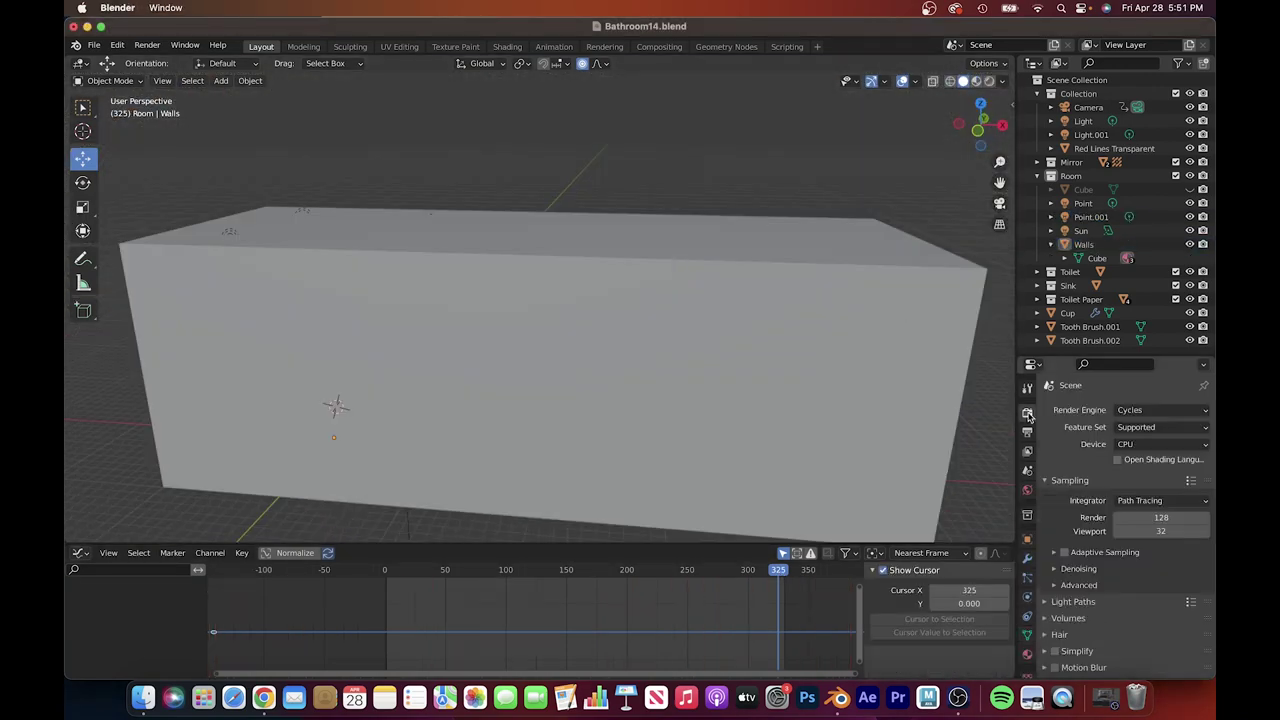
{"action": "left_click", "coordinate": [1065, 481]}
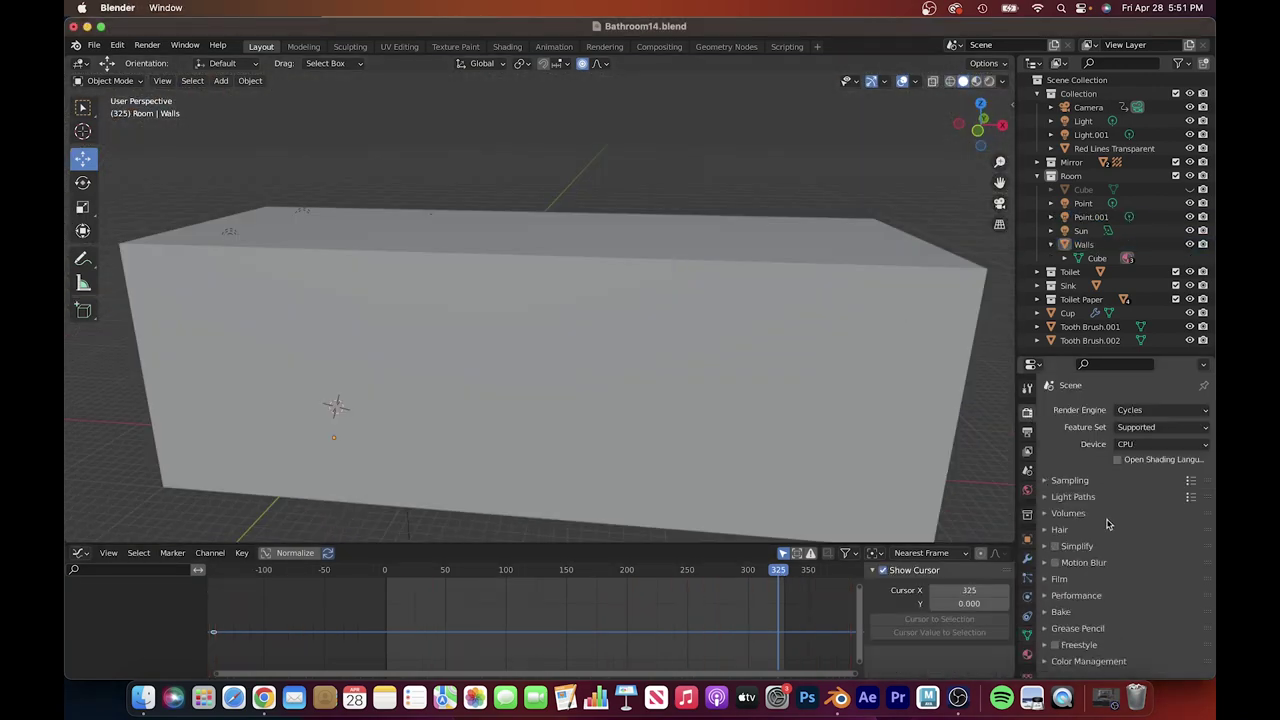
{"action": "left_click", "coordinate": [1028, 432]}
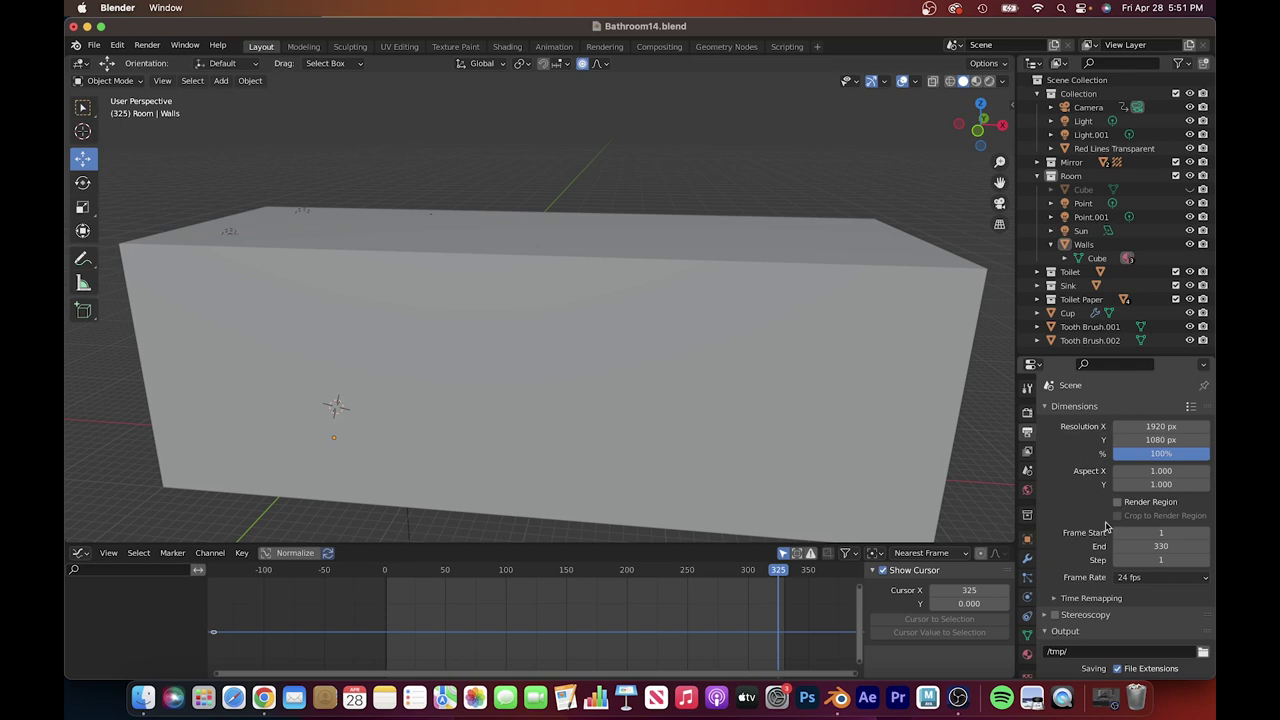
{"action": "scroll", "coordinate": [1106, 527], "scroll_direction": "down", "scroll_amount": 2}
{"action": "scroll", "coordinate": [1100, 535], "scroll_direction": "down", "scroll_amount": 2}
{"action": "scroll", "coordinate": [1095, 540], "scroll_direction": "down", "scroll_amount": 2}
{"action": "scroll", "coordinate": [1068, 560], "scroll_direction": "up", "scroll_amount": 6}
{"action": "scroll", "coordinate": [1068, 558], "scroll_direction": "down", "scroll_amount": 2}
{"action": "scroll", "coordinate": [1050, 550], "scroll_direction": "up", "scroll_amount": 2}
{"action": "left_click", "coordinate": [1028, 413]}
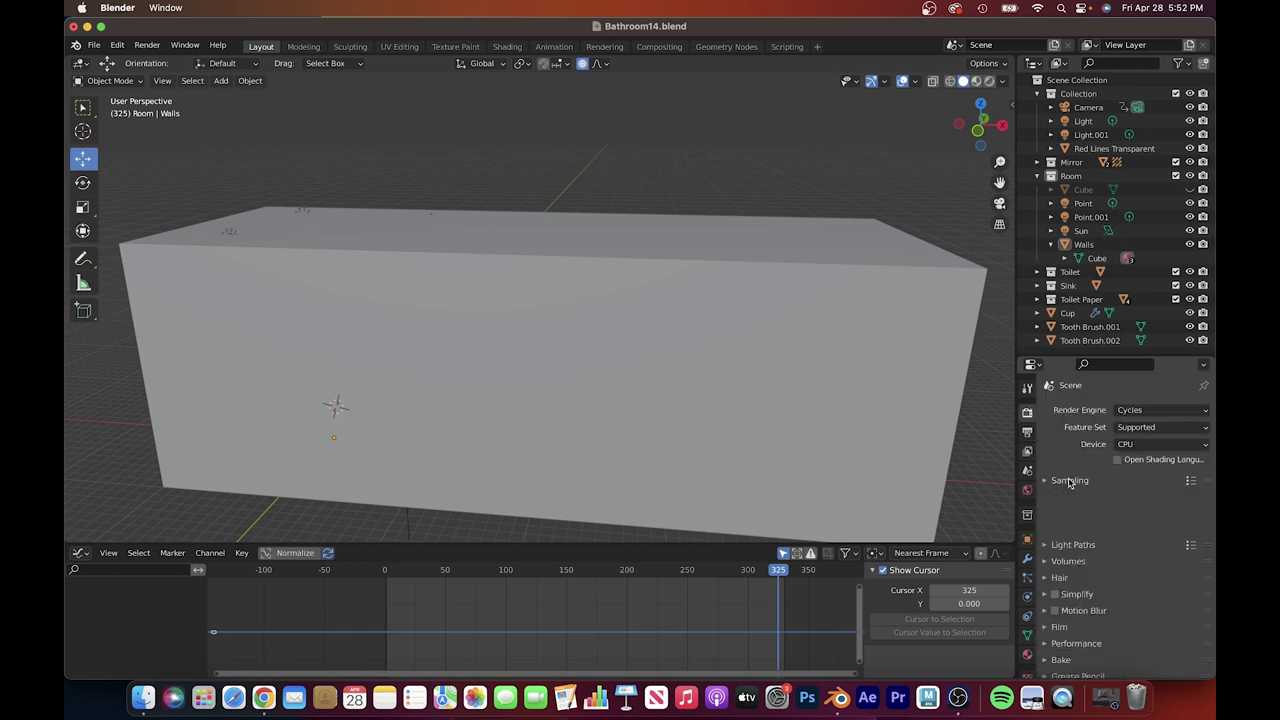
{"action": "left_click", "coordinate": [1026, 433]}
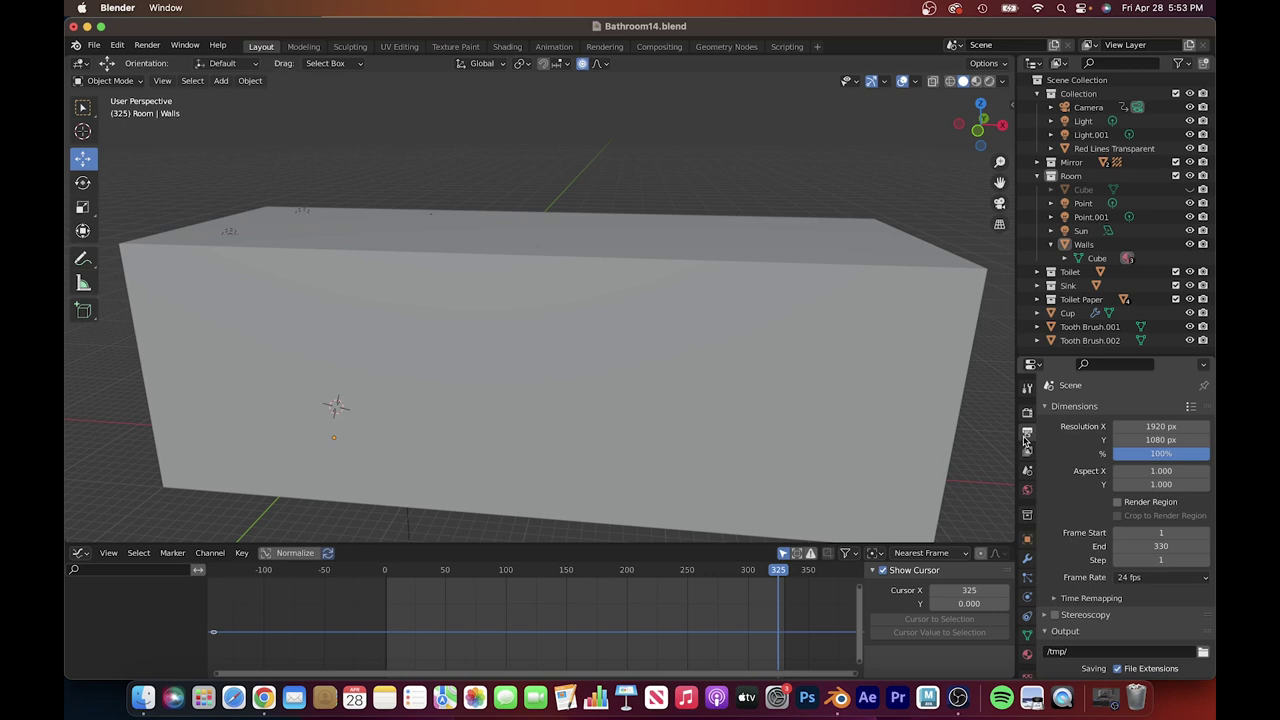
- Set the frame rate to 25 fps, after briefly trying 30 fps
{"action": "left_click", "coordinate": [1160, 577]}
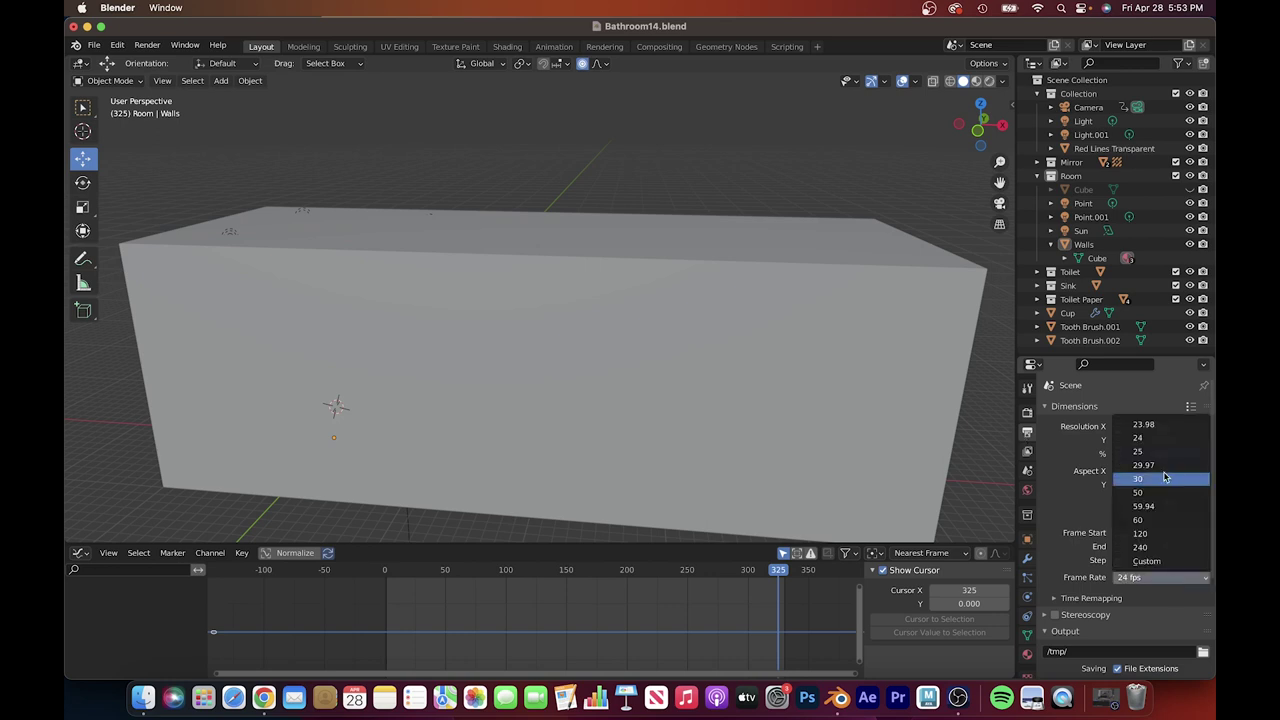
{"action": "left_click", "coordinate": [1150, 506]}
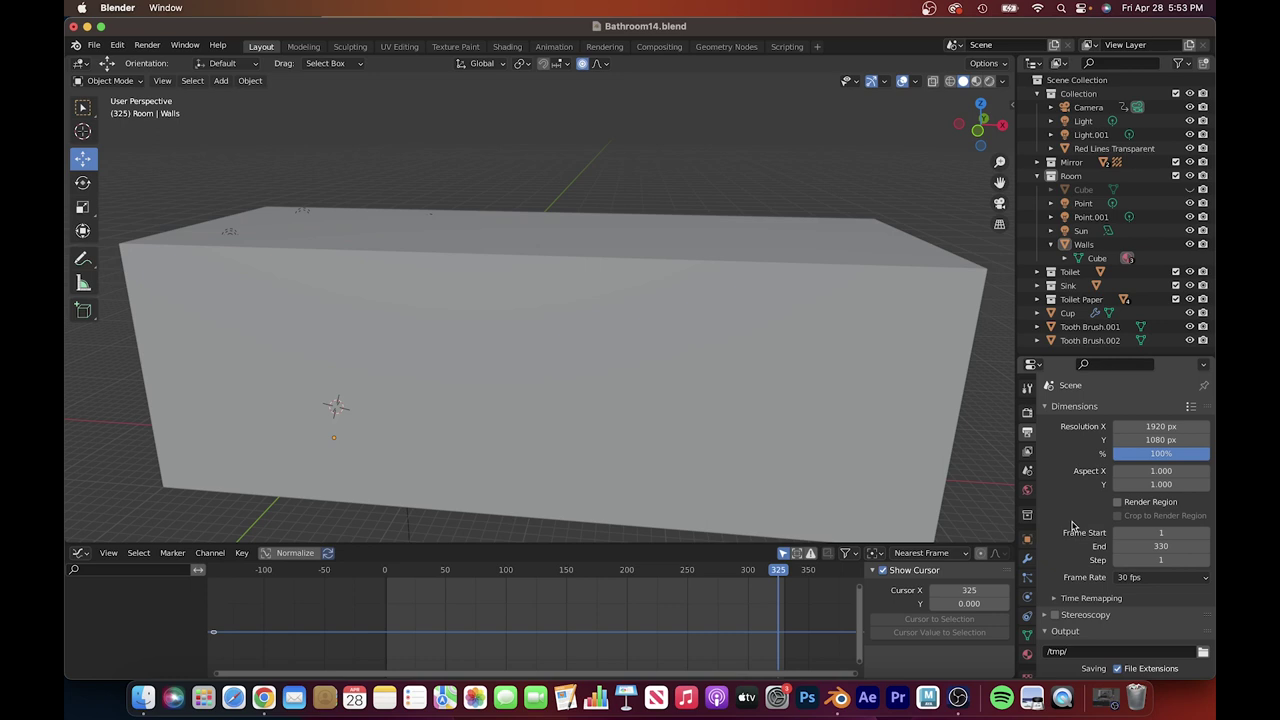
{"action": "left_click", "coordinate": [1160, 577]}
{"action": "left_click", "coordinate": [1150, 530]}
{"action": "left_click", "coordinate": [1160, 577]}
{"action": "left_click", "coordinate": [1150, 530]}
- View through the camera, turn the Graph Editor into a Timeline, and play and scrub to frame 212
{"action": "left_click_drag", "start_coordinate": [1122, 591], "coordinate": [531, 572]}
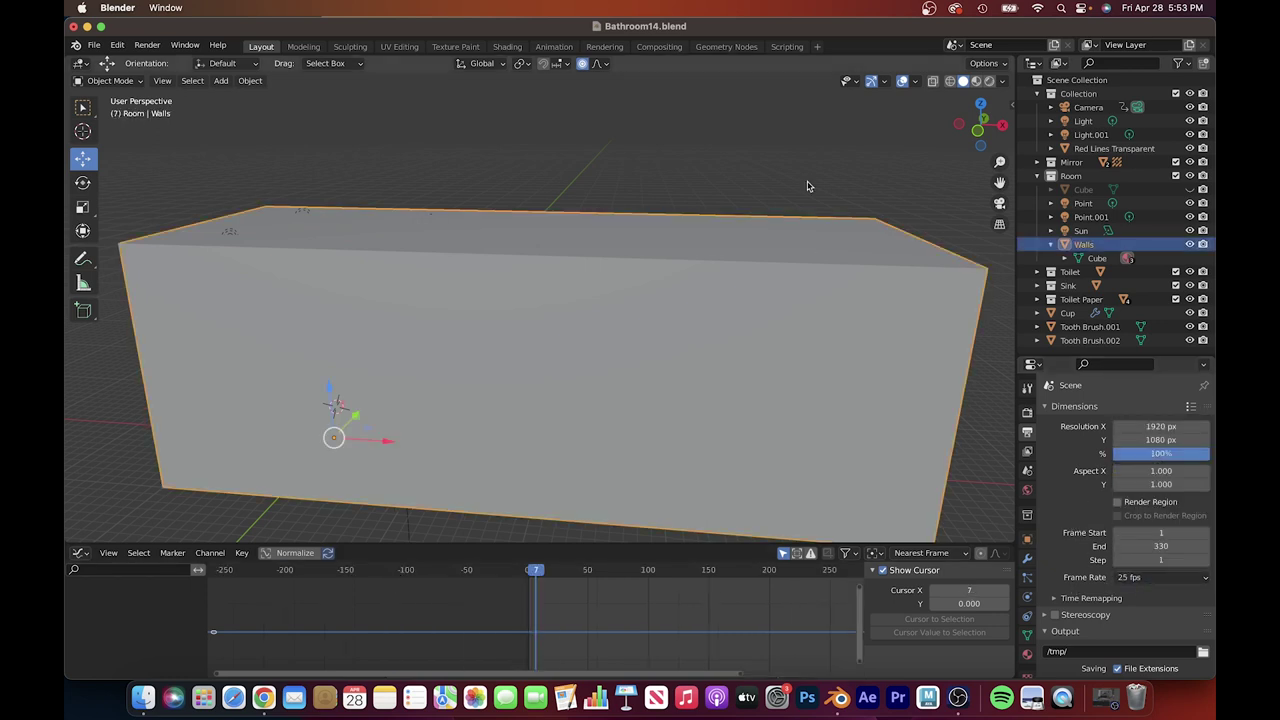
{"action": "key", "text": "KP_0"}
{"action": "left_click", "coordinate": [78, 553]}
{"action": "left_click", "coordinate": [250, 428]}
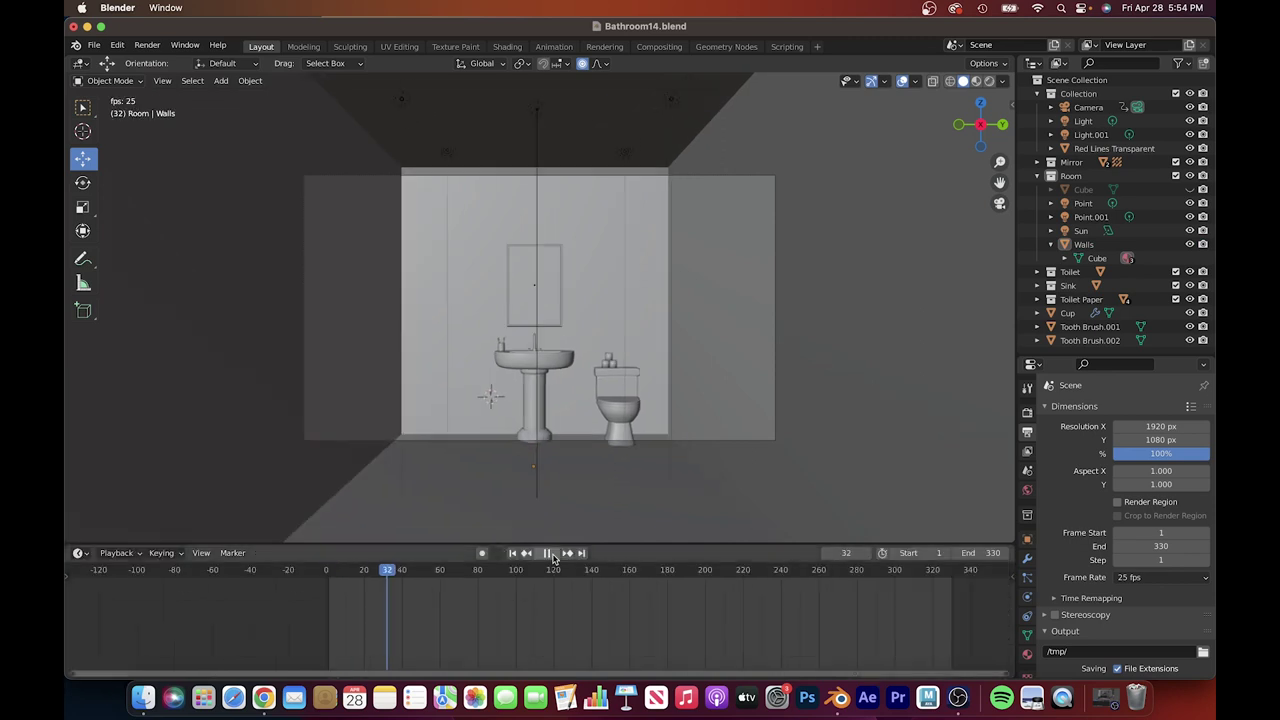
{"action": "left_click", "coordinate": [440, 575]}
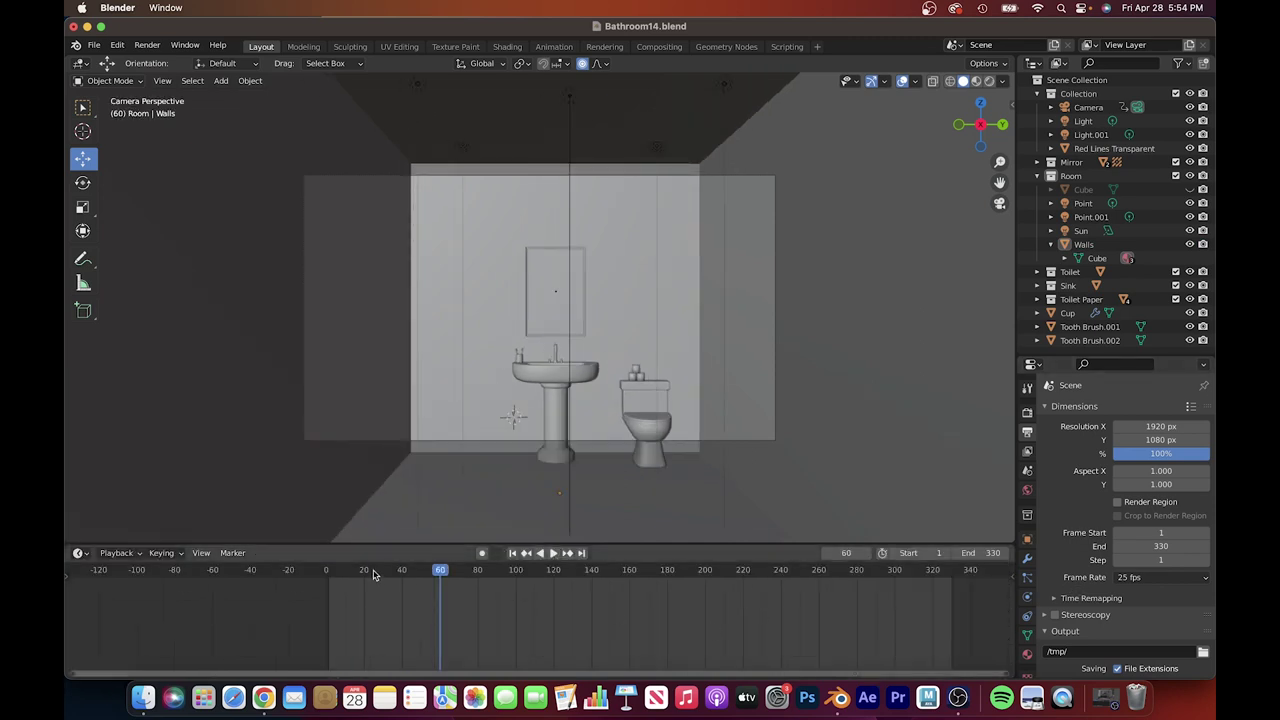
{"action": "left_click_drag", "start_coordinate": [373, 573], "coordinate": [728, 573]}
- Set the frame rate back to 24 fps and bring up the output file format choices
{"action": "left_click", "coordinate": [1160, 577]}
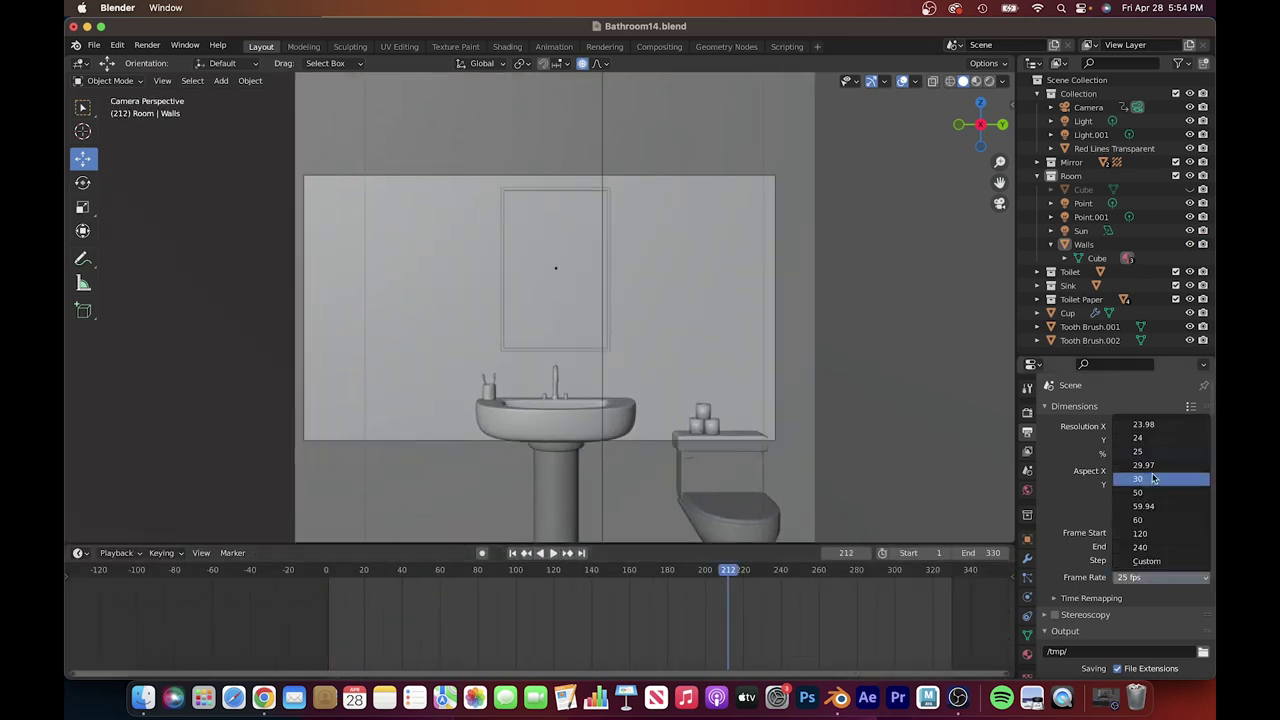
{"action": "left_click", "coordinate": [1153, 479]}
{"action": "left_click", "coordinate": [1145, 440]}
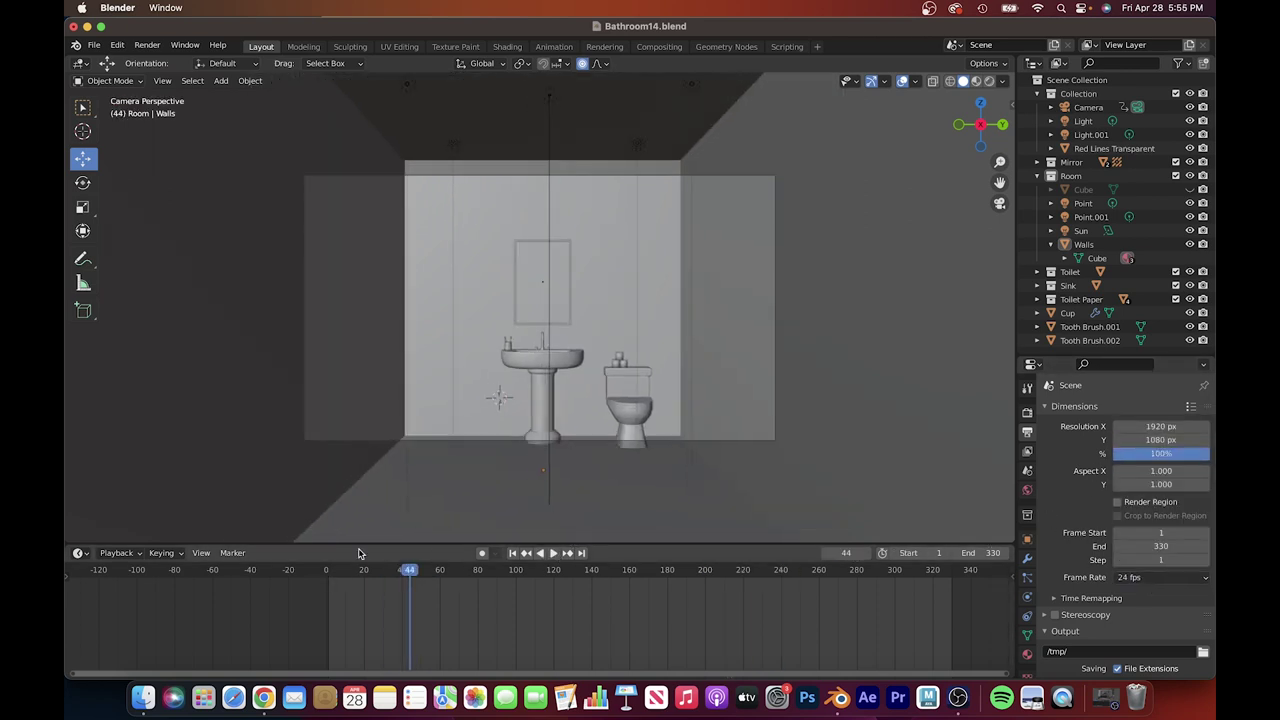
{"action": "scroll", "coordinate": [1150, 560], "scroll_direction": "down", "scroll_amount": 5}
{"action": "left_click", "coordinate": [1186, 556]}
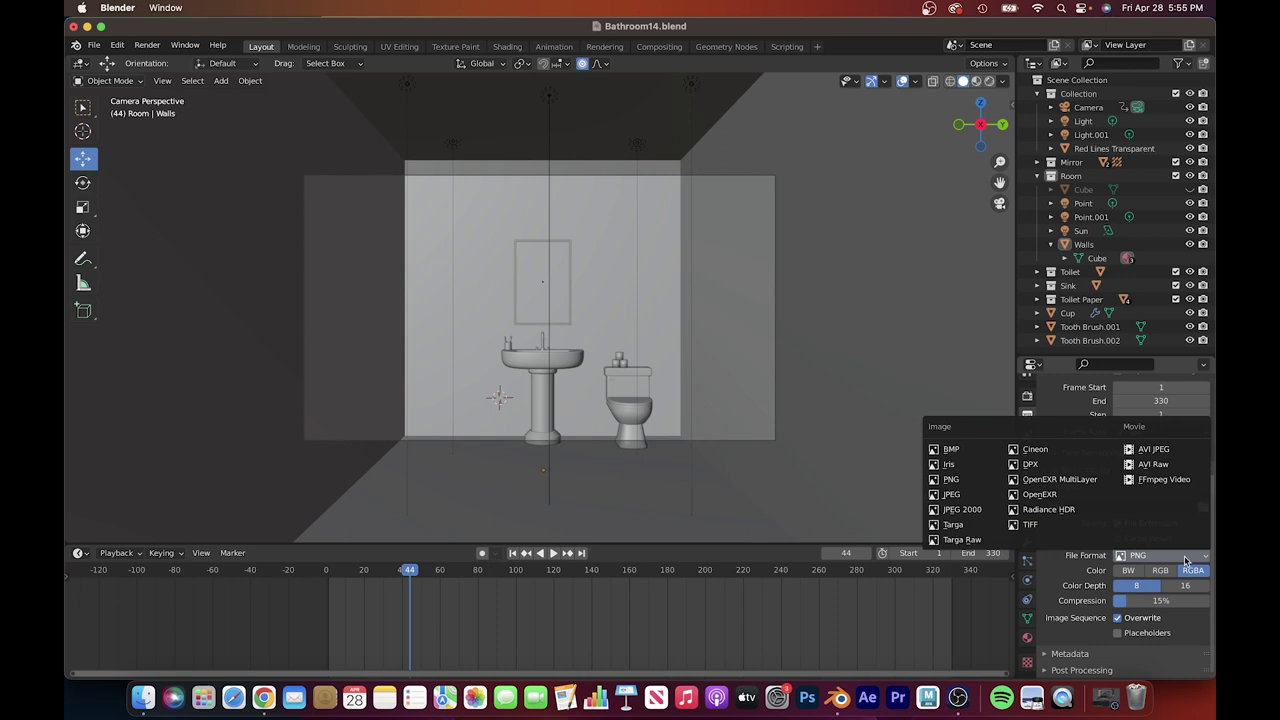
- Try OpenEXR output, then settle on PNG with 16-bit colour depth
{"action": "left_click", "coordinate": [1060, 479]}
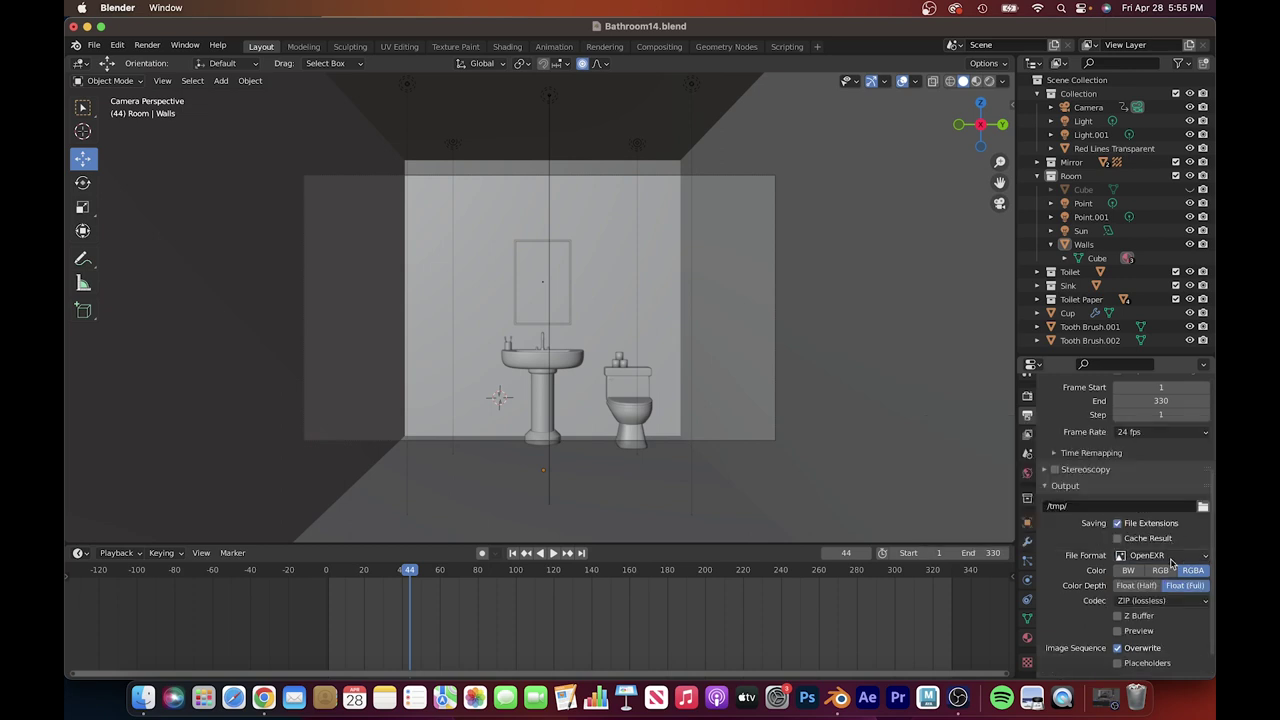
{"action": "left_click", "coordinate": [1160, 555]}
{"action": "left_click", "coordinate": [951, 479]}
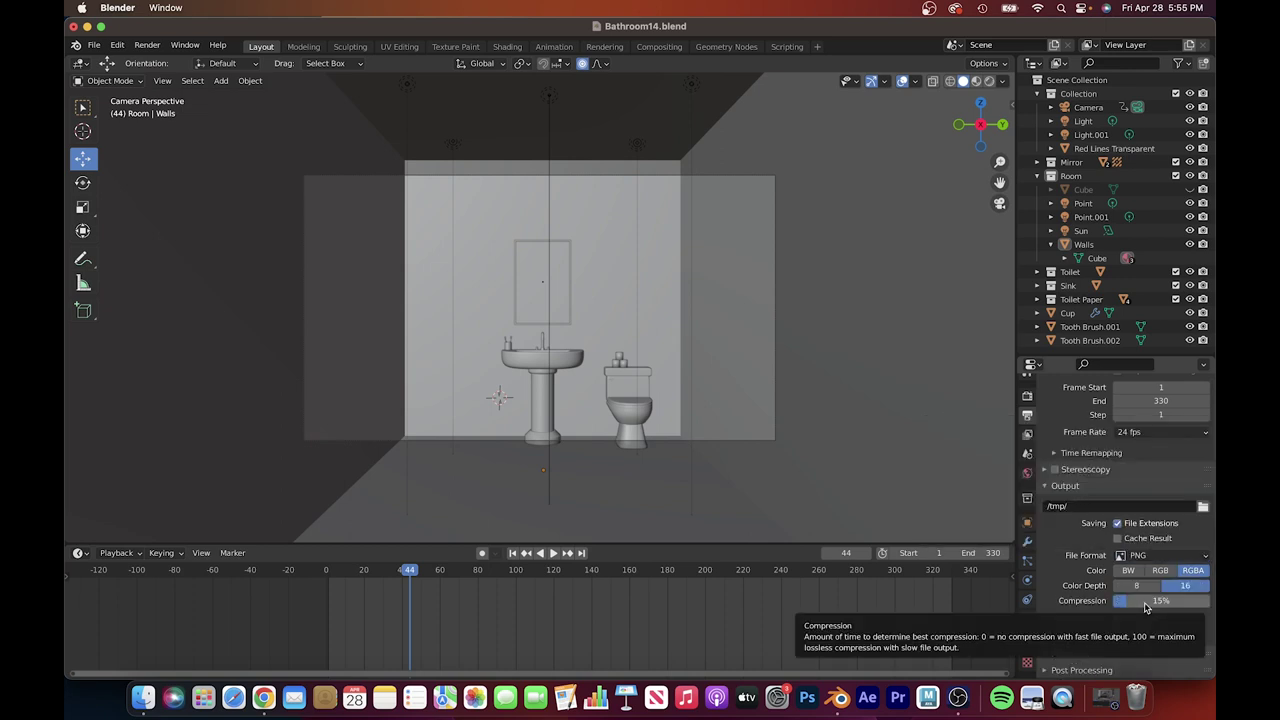
{"action": "scroll", "coordinate": [1100, 595], "scroll_direction": "up", "scroll_amount": 1}
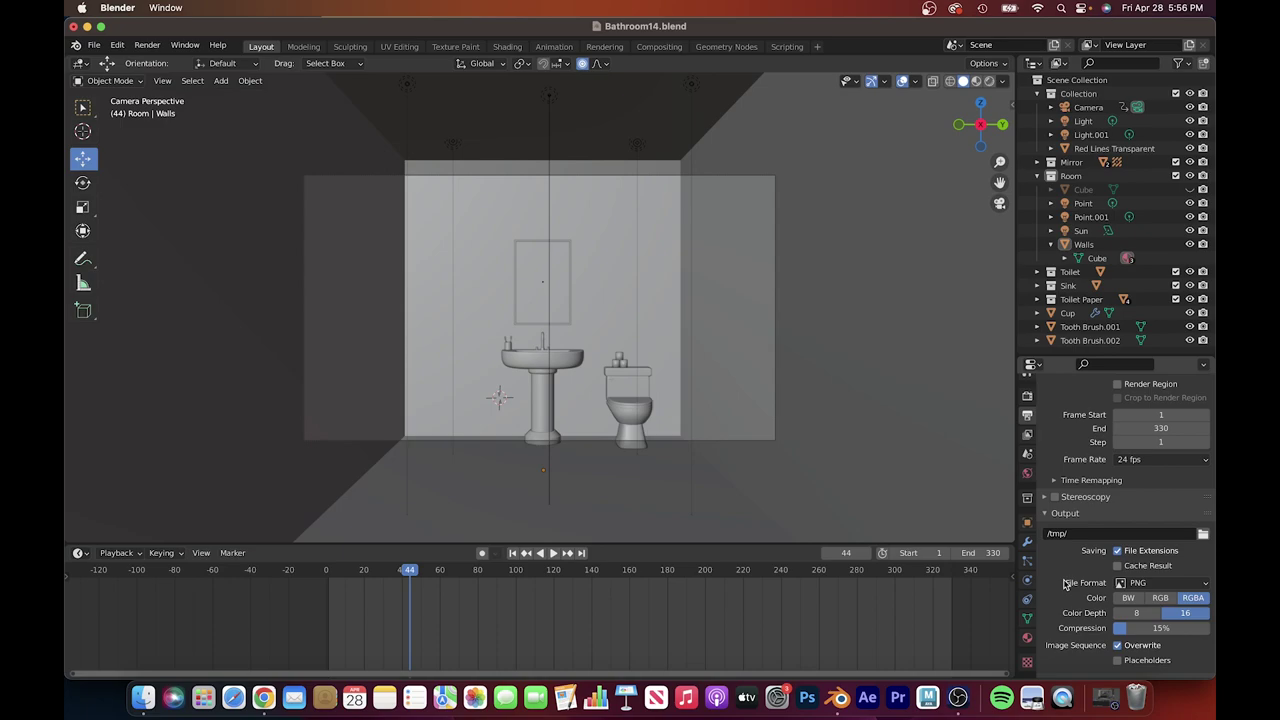
- Preview frame 2 and later frames in Rendered shading, then return to Solid and orbit around the sink
{"action": "left_click", "coordinate": [988, 81]}
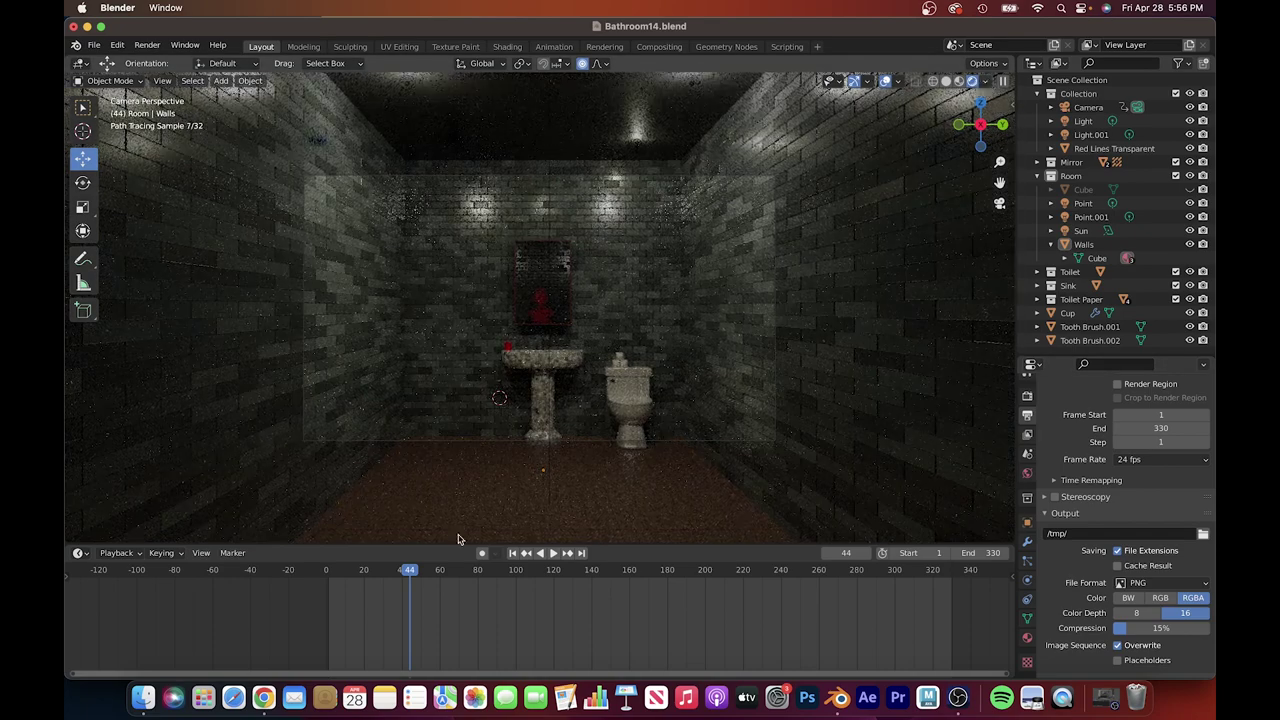
{"action": "left_click", "coordinate": [331, 575]}
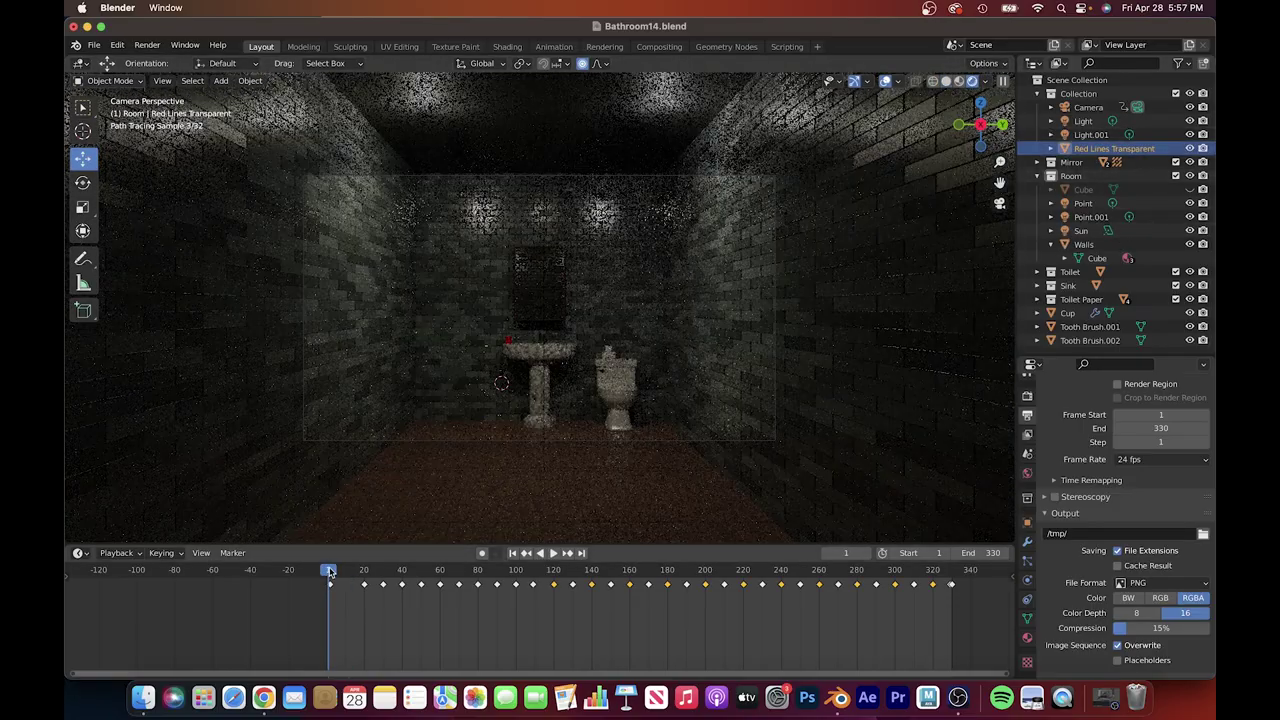
{"action": "left_click", "coordinate": [976, 83]}
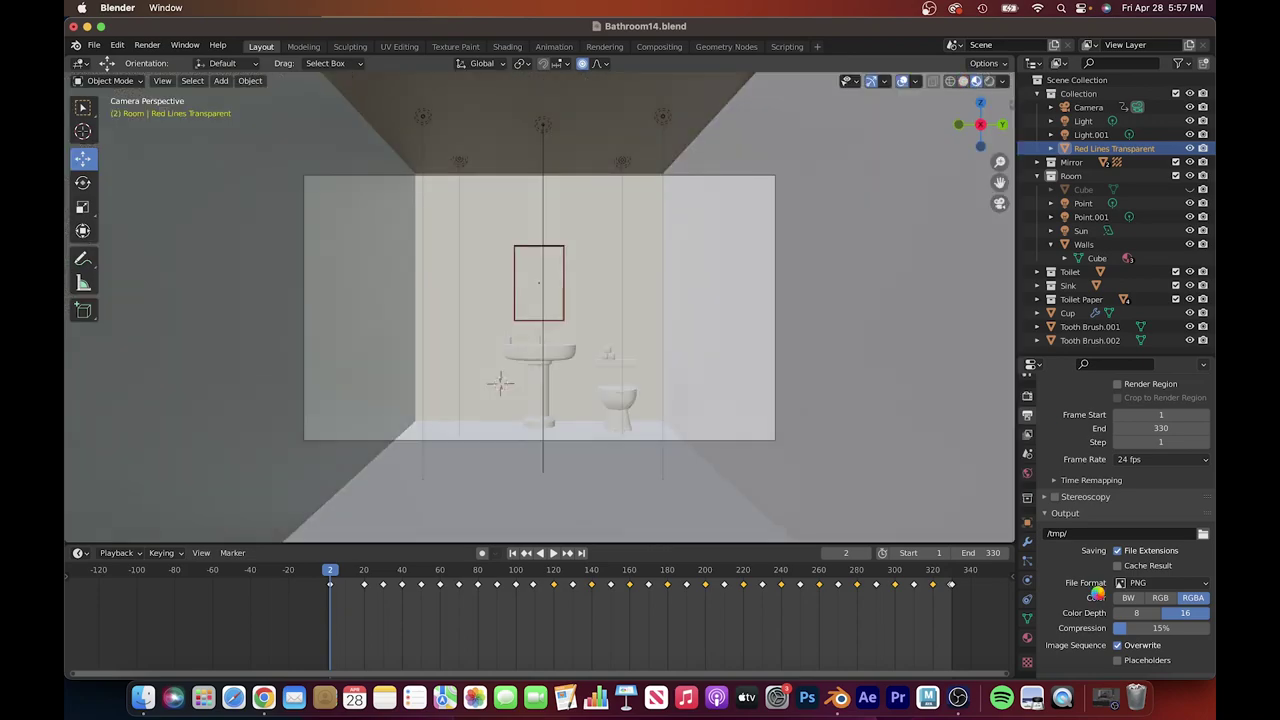
{"action": "scroll", "coordinate": [1095, 600], "scroll_direction": "down", "scroll_amount": 3}
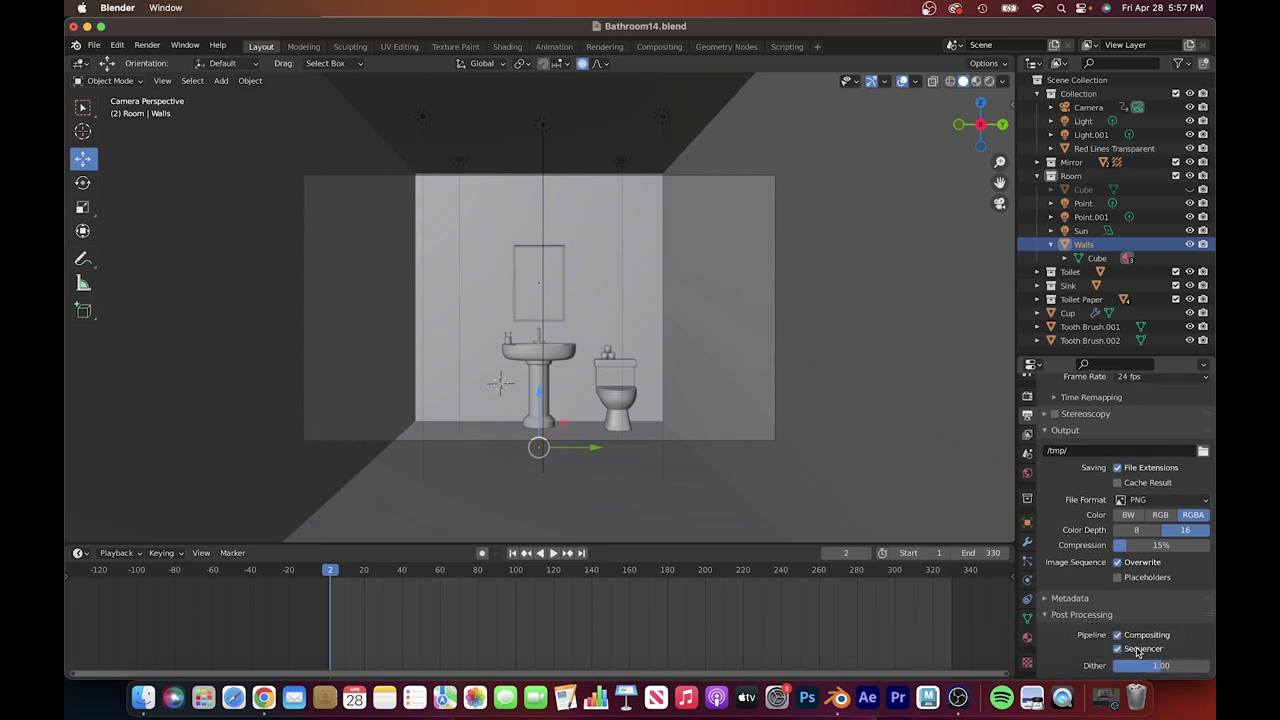
{"action": "scroll", "coordinate": [1143, 546], "scroll_direction": "up", "scroll_amount": 4}
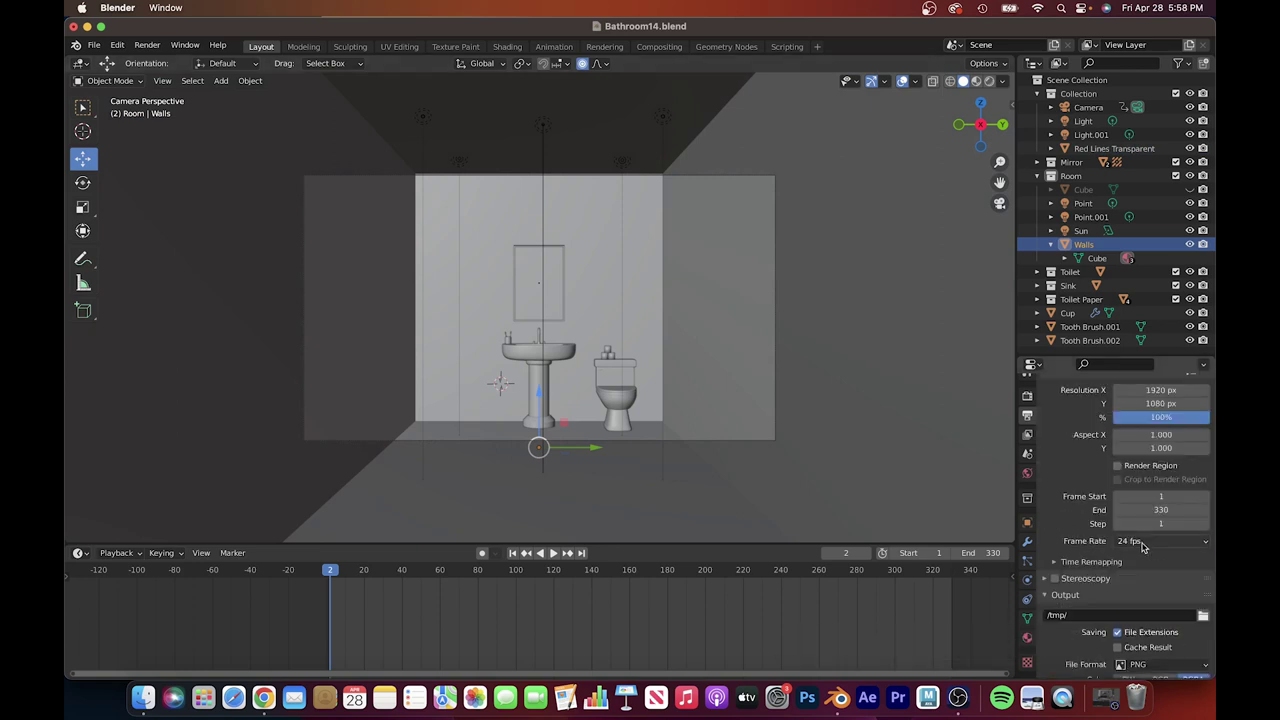
{"action": "scroll", "coordinate": [1100, 480], "scroll_direction": "up", "scroll_amount": 2}
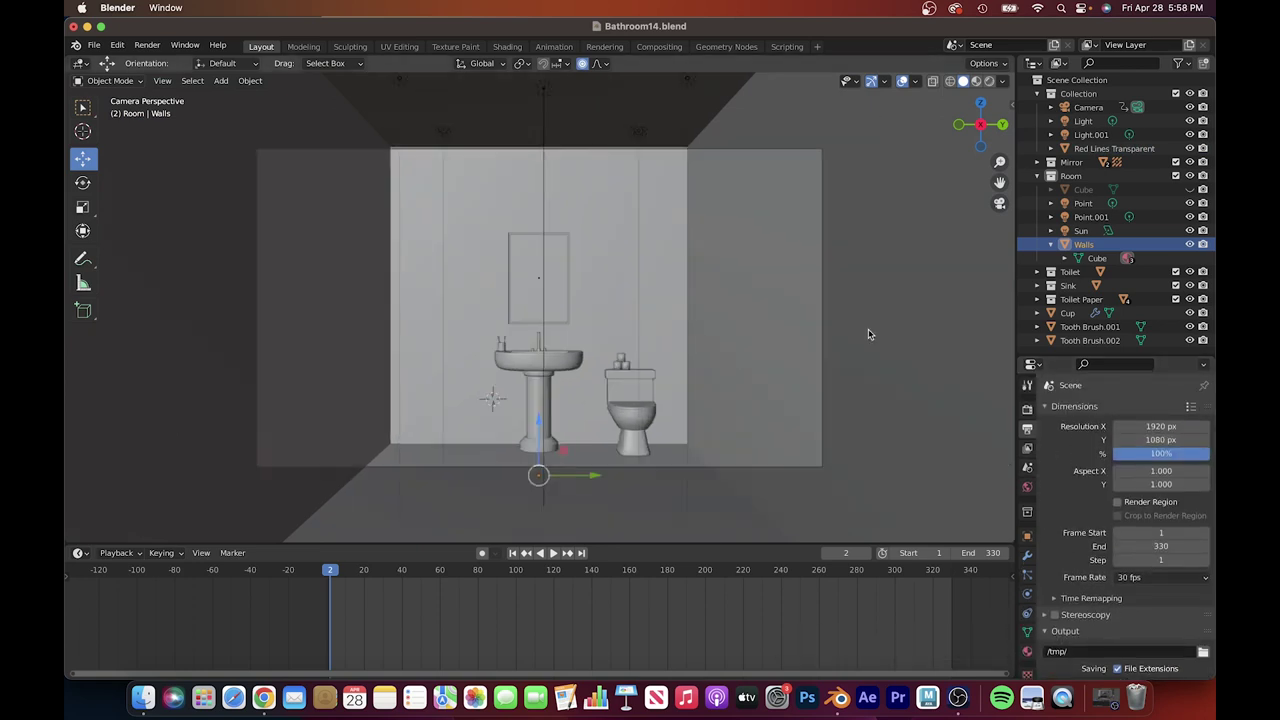
{"action": "scroll", "coordinate": [869, 331], "scroll_direction": "up", "scroll_amount": 3}
{"action": "left_click", "coordinate": [991, 80]}
{"action": "left_click_drag", "start_coordinate": [338, 578], "coordinate": [336, 575]}
{"action": "left_click", "coordinate": [963, 80]}
{"action": "middle_click_drag", "start_coordinate": [650, 300], "coordinate": [778, 352]}
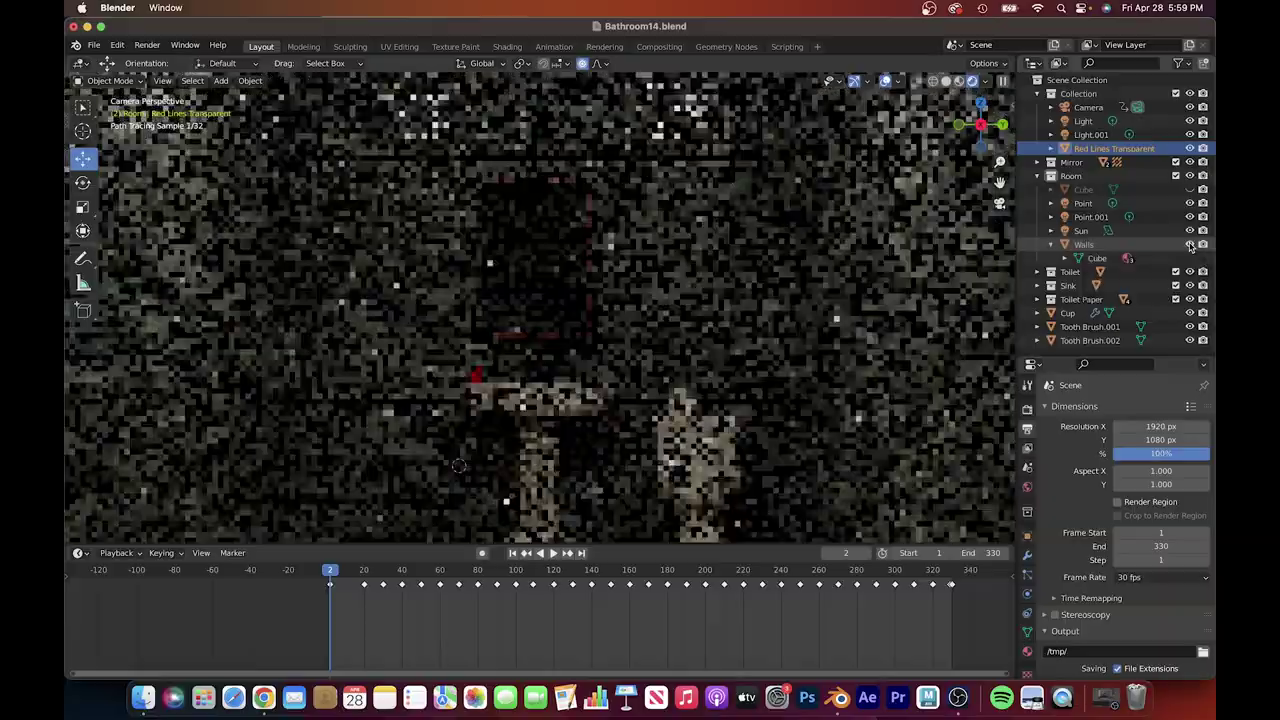
- Play the rendered animation, scrubbing to around frame 178 and then the final frames
{"action": "left_click", "coordinate": [348, 573]}
{"action": "key", "text": "space"}
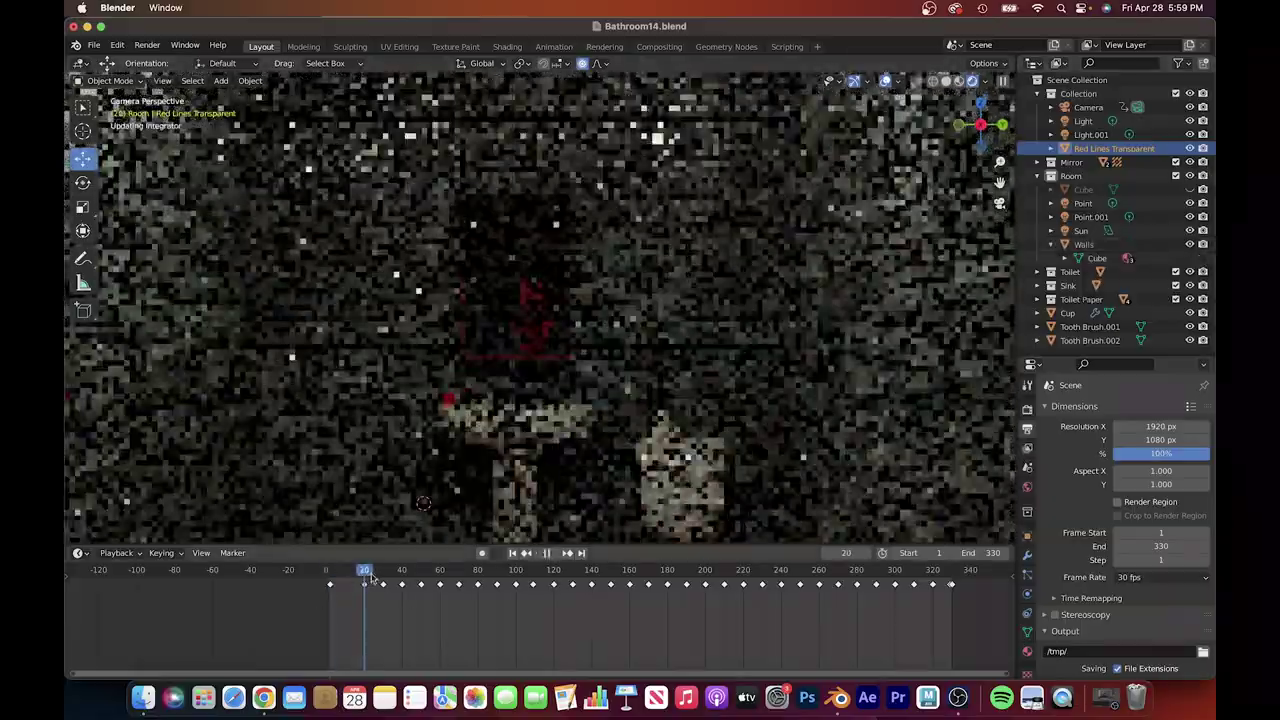
{"action": "left_click_drag", "start_coordinate": [348, 575], "coordinate": [762, 577]}
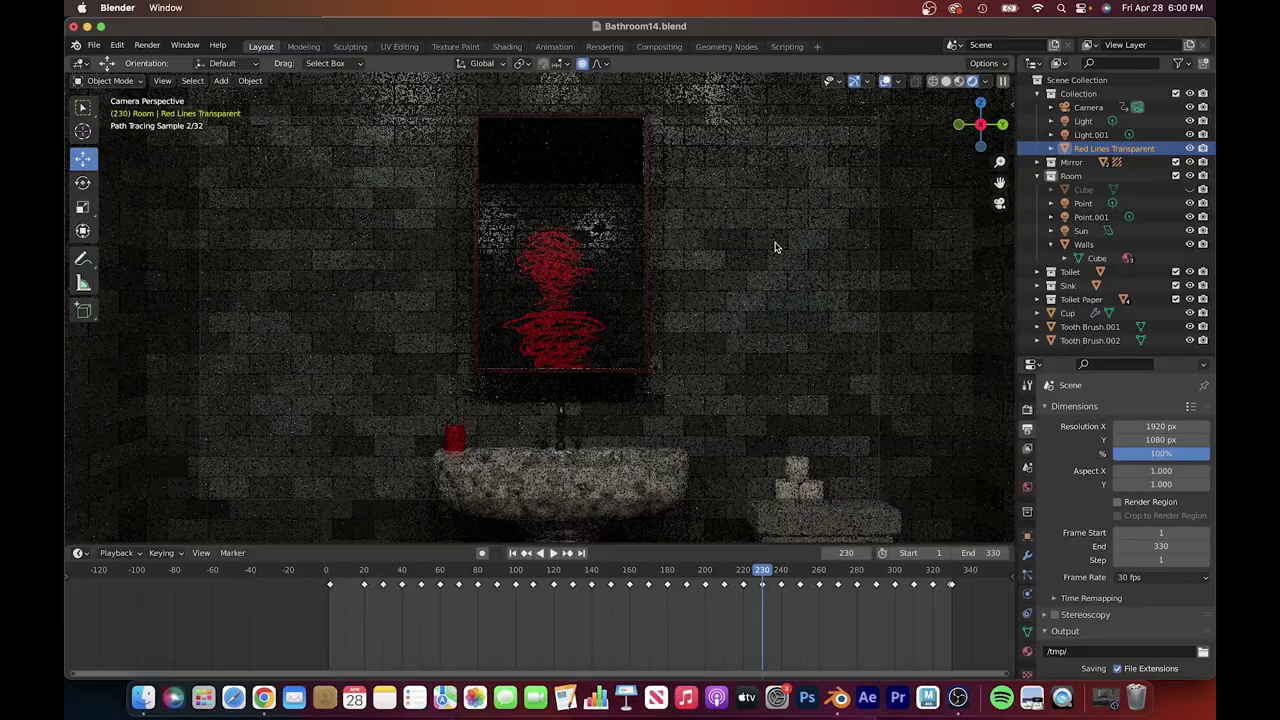
{"action": "left_click_drag", "start_coordinate": [934, 576], "coordinate": [952, 573]}
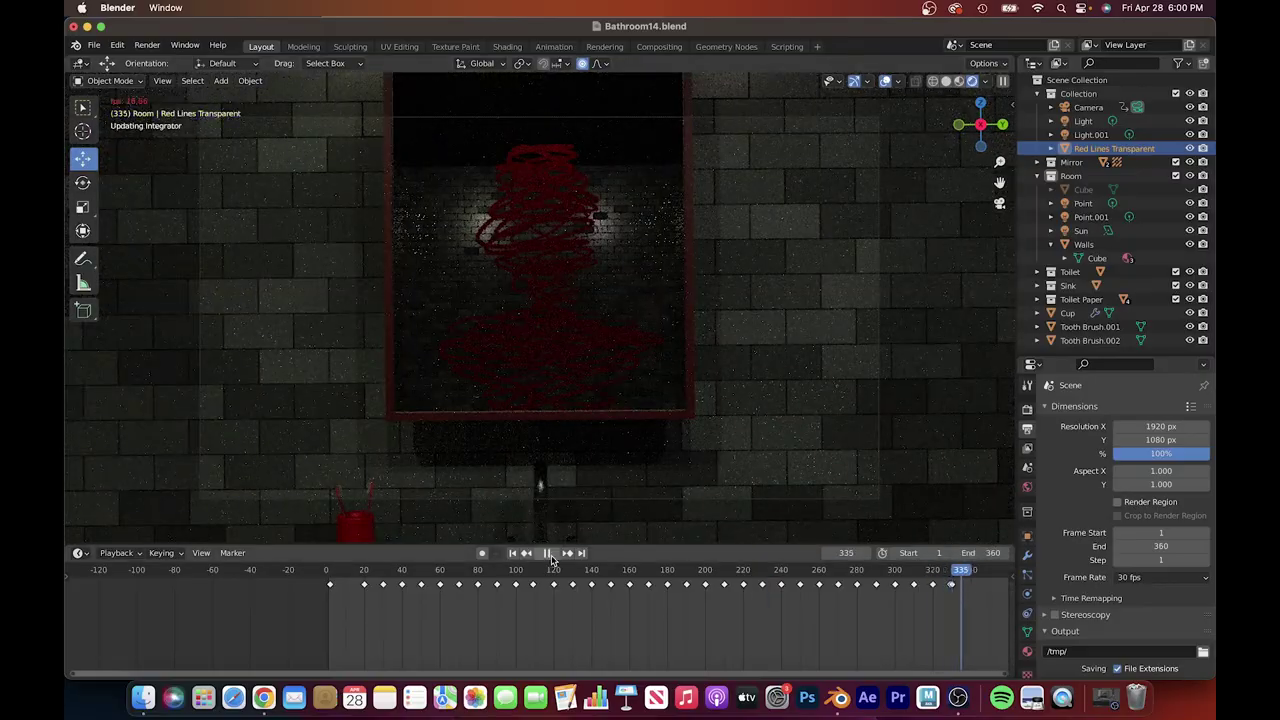
{"action": "key", "text": "Escape"}
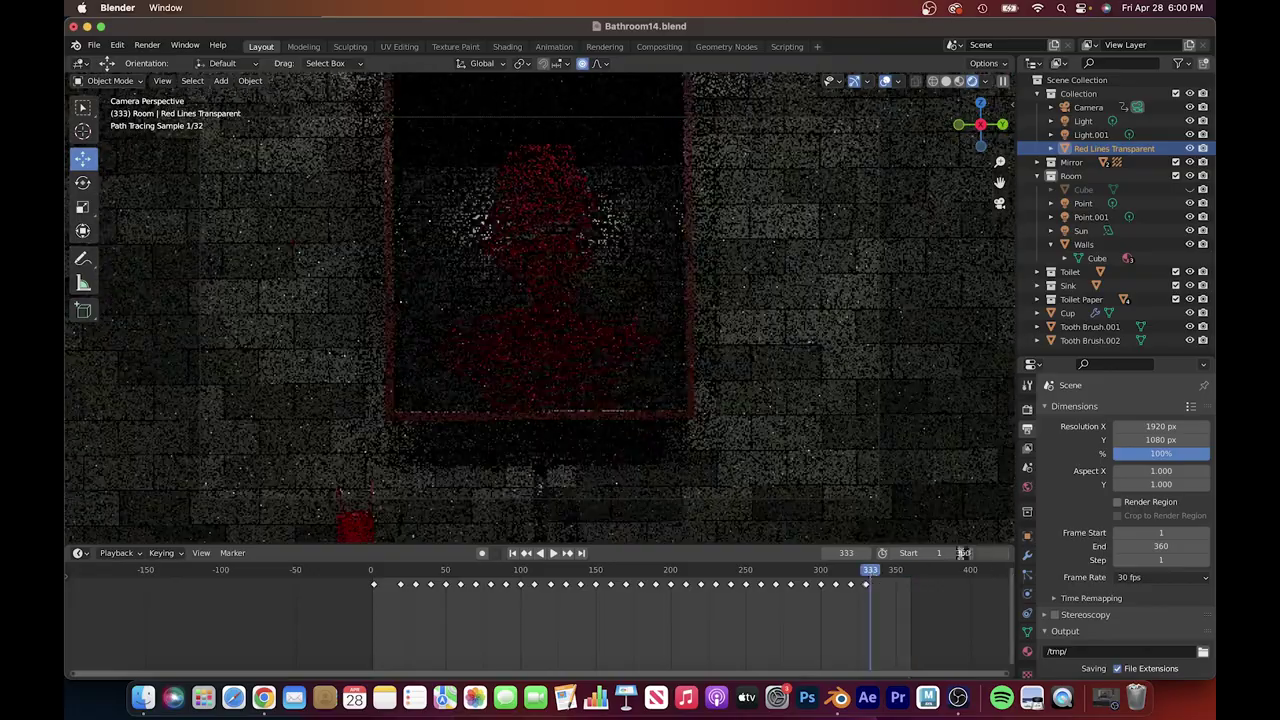
- Set the scene's end frame to 390 and replay the animation
{"action": "mouse_move", "coordinate": [962, 553]}
{"action": "left_mouse_down"}
{"action": "mouse_move", "coordinate": [975, 553]}
{"action": "mouse_move", "coordinate": [836, 572]}
{"action": "left_mouse_up"}
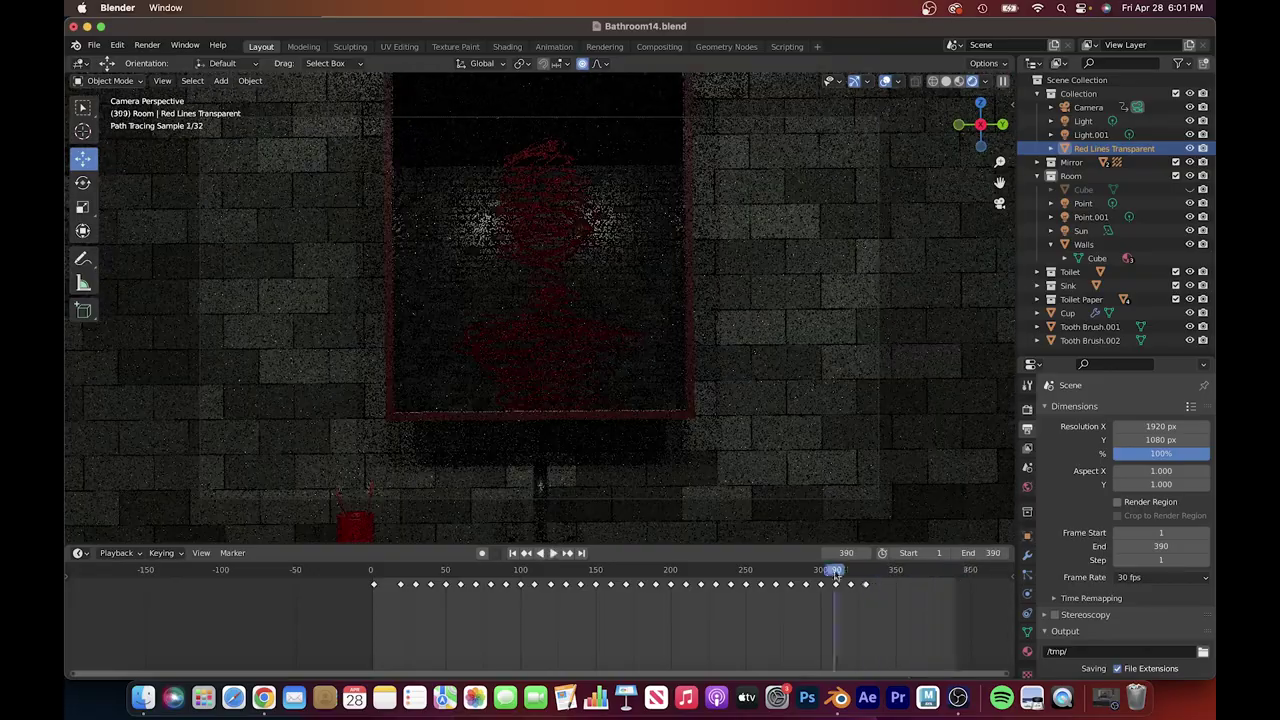
{"action": "key", "text": "space"}
{"action": "left_click", "coordinate": [806, 573]}
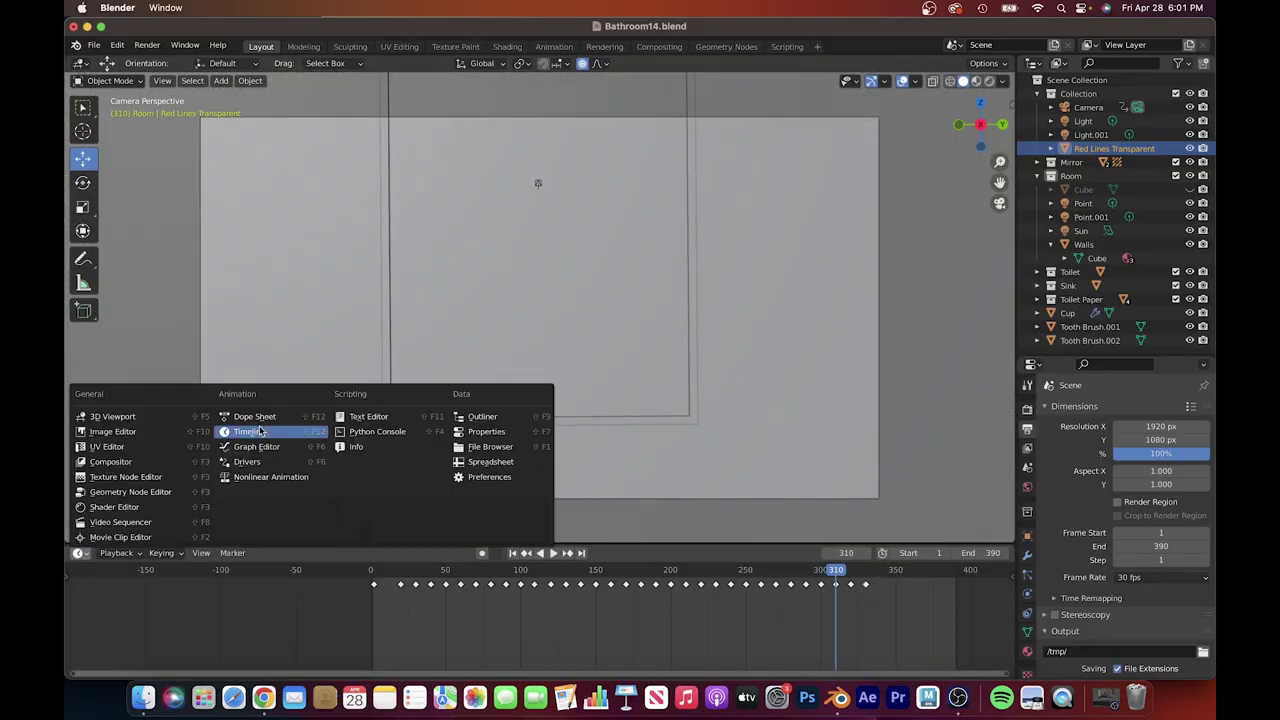
- Show the red lines' curves in the Graph Editor, fit them with Home, and insert Z Location keyframes
{"action": "left_click", "coordinate": [256, 446]}
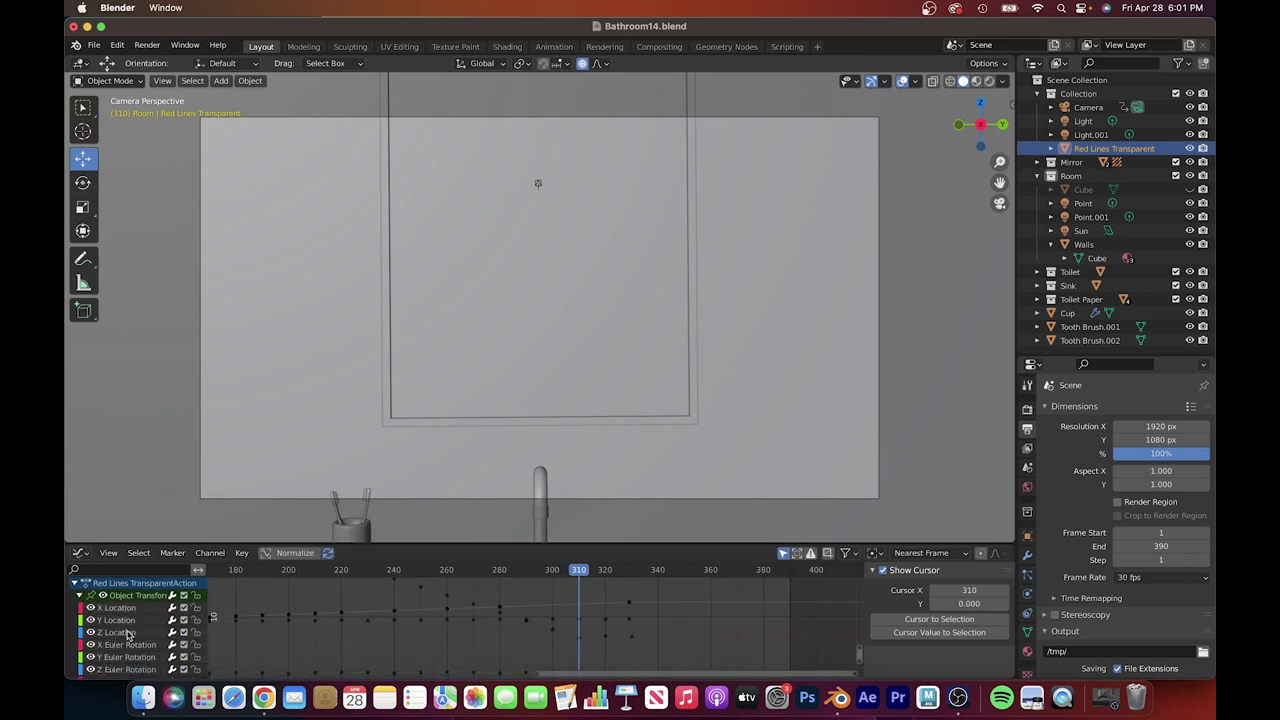
{"action": "scroll", "coordinate": [109, 660], "scroll_direction": "up", "scroll_amount": 3}
{"action": "key", "text": "Home"}
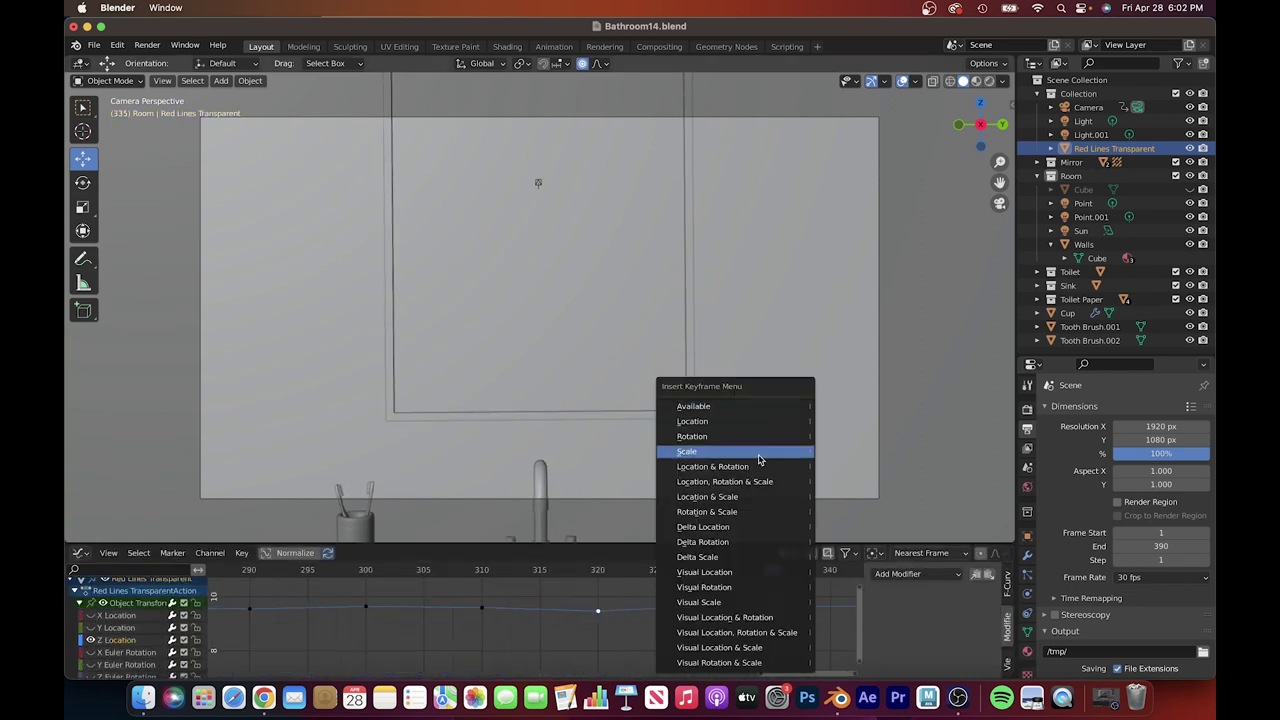
{"action": "right_click", "coordinate": [703, 612]}
{"action": "left_click", "coordinate": [599, 573]}
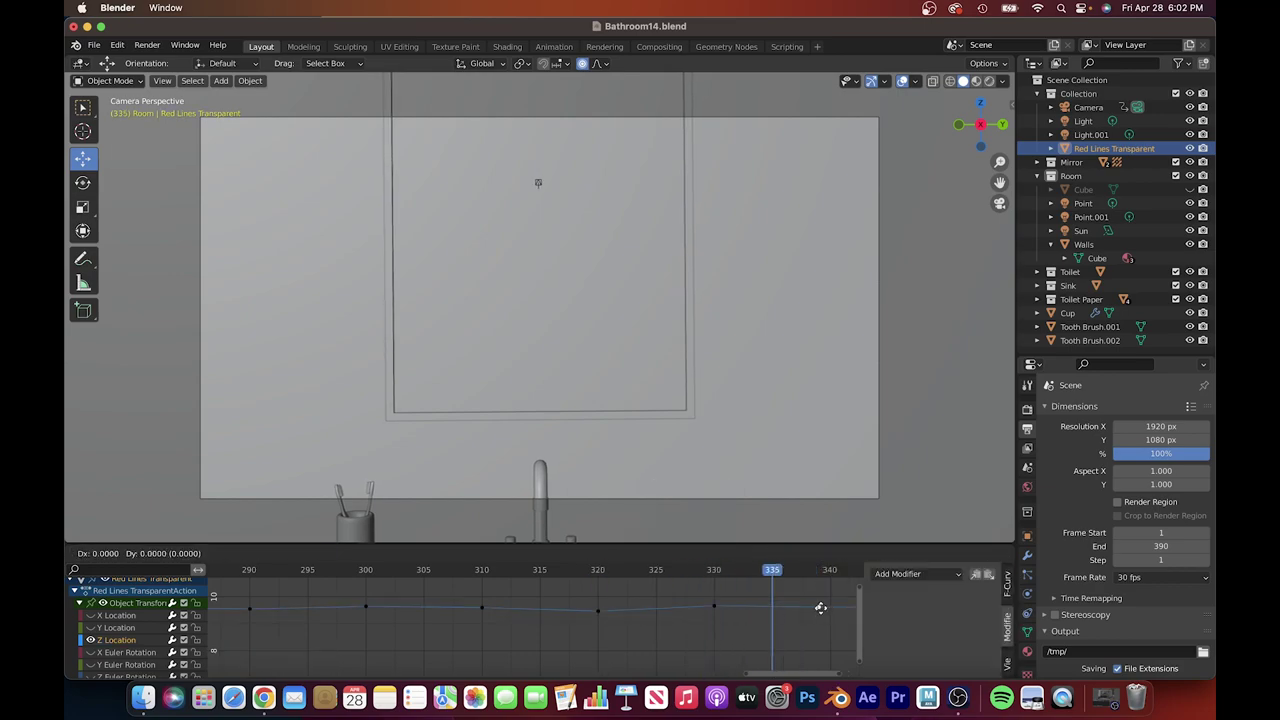
- Move to frame 330 and play back the extended jitter, then return to Solid shading
{"action": "left_click_drag", "start_coordinate": [820, 607], "coordinate": [691, 608]}
{"action": "scroll", "coordinate": [476, 610], "scroll_direction": "down", "scroll_amount": 1}
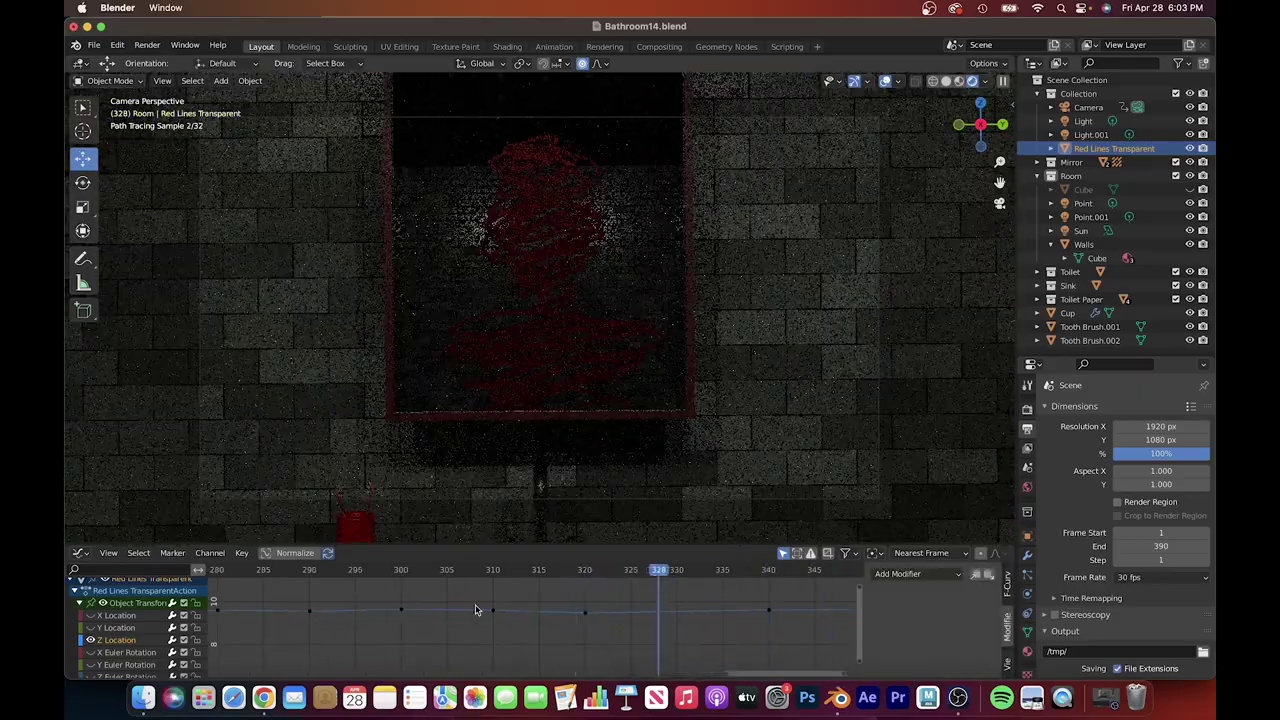
{"action": "scroll", "coordinate": [476, 610], "scroll_direction": "down", "scroll_amount": 1}
{"action": "key", "text": "space"}
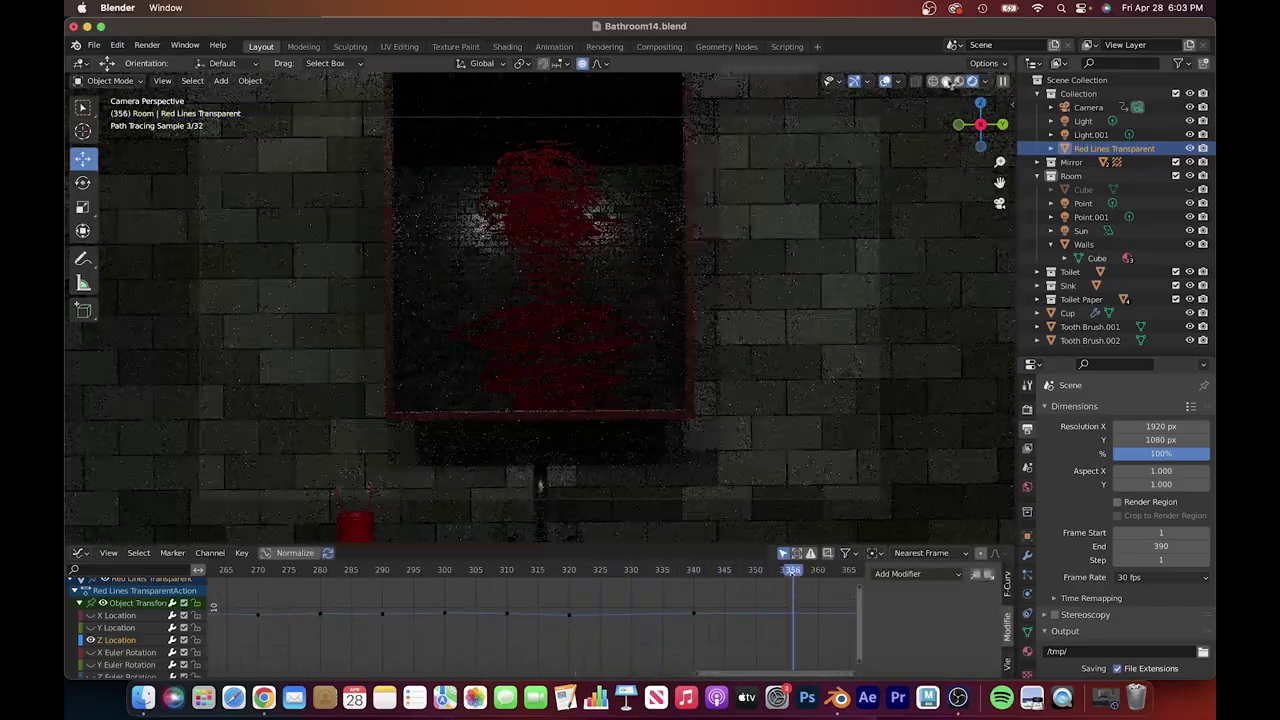
{"action": "left_click", "coordinate": [947, 82]}
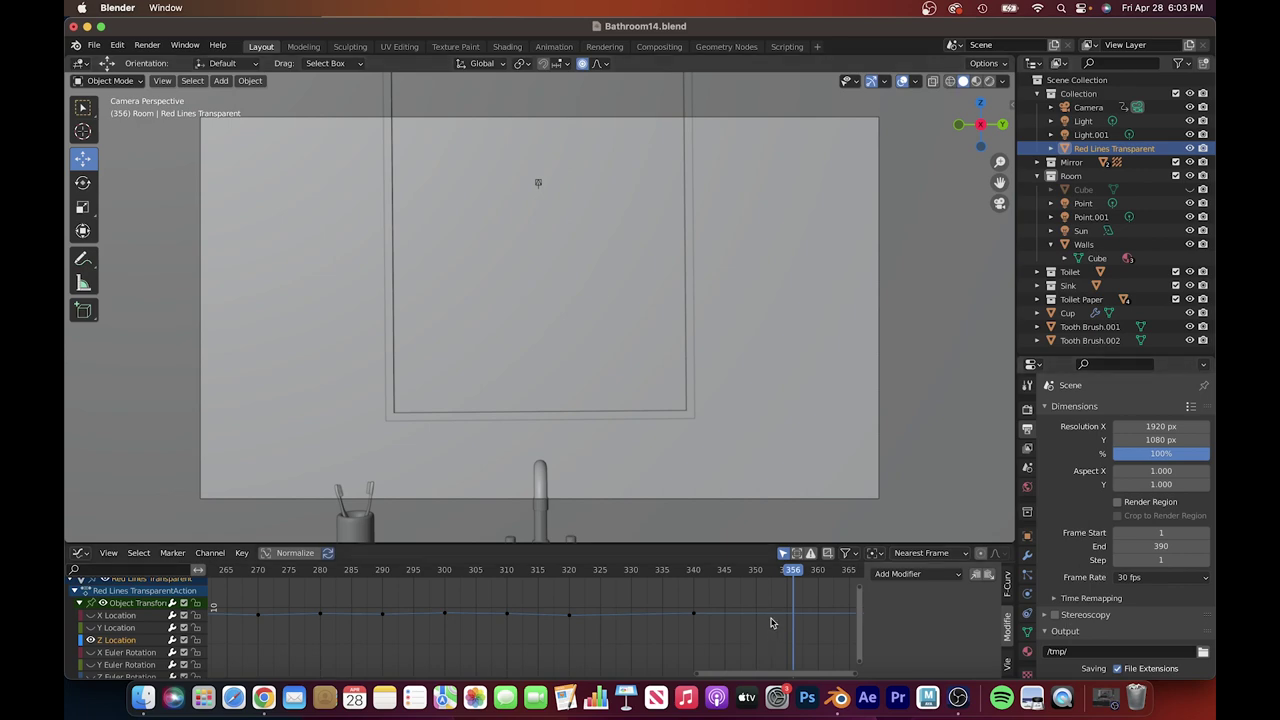
{"action": "scroll", "coordinate": [805, 480], "scroll_direction": "down", "scroll_amount": 3}
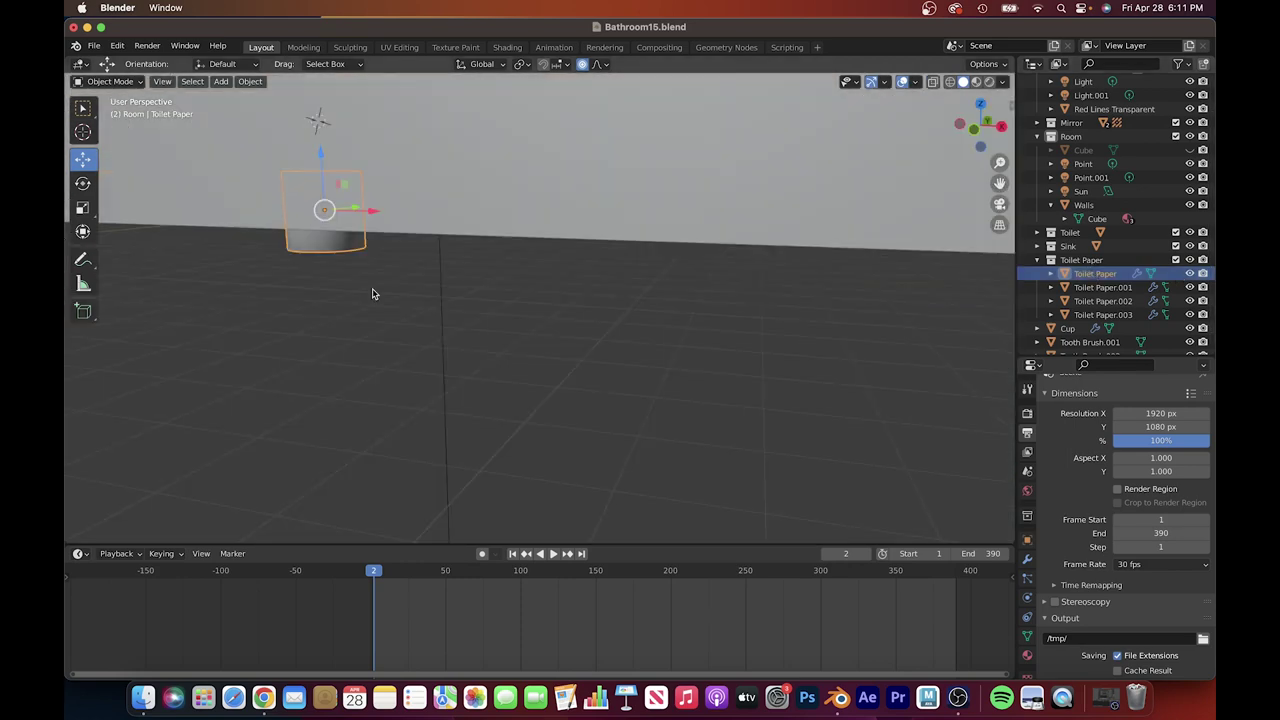
- Select the extra Toilet Paper.004 roll in the Outliner and delete it
{"action": "key", "text": "s"}
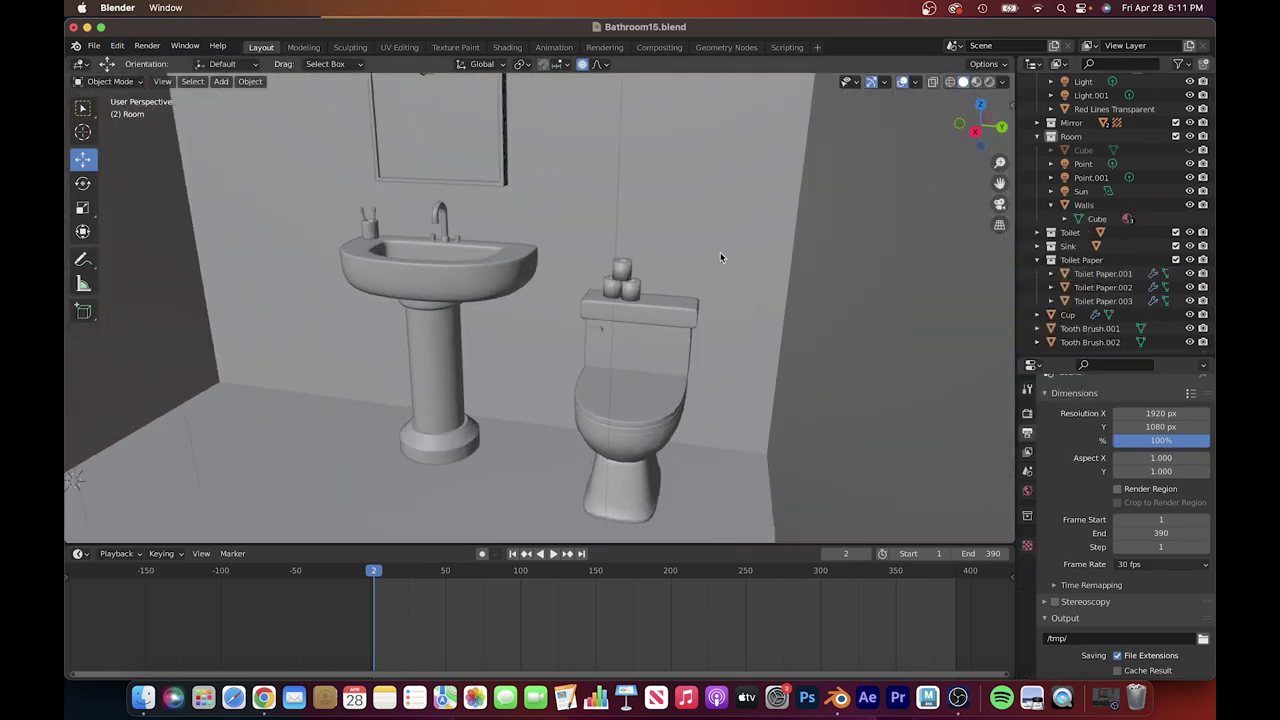
{"action": "left_click", "coordinate": [645, 292]}
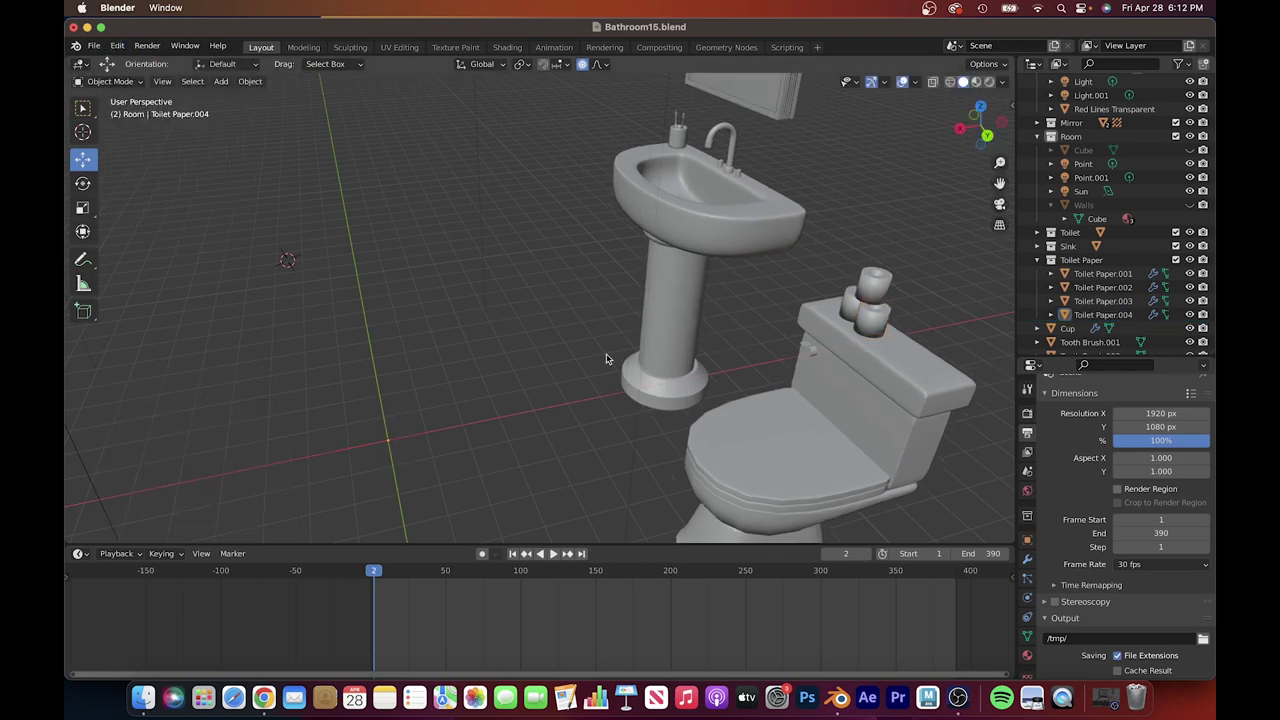
{"action": "middle_click_drag", "start_coordinate": [724, 304], "coordinate": [688, 302]}
{"action": "left_click", "coordinate": [1068, 315], "text": "ctrl"}
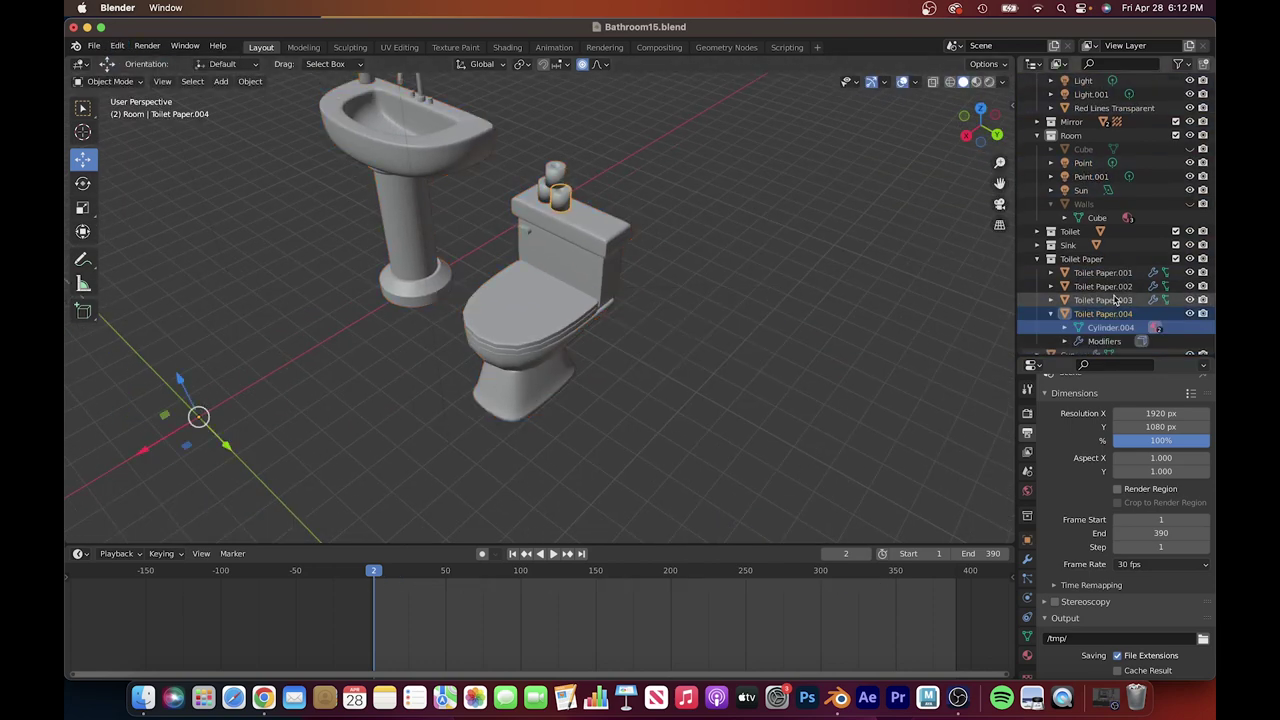
{"action": "scroll", "coordinate": [1115, 300], "scroll_direction": "down", "scroll_amount": 2}
{"action": "middle_click_drag", "start_coordinate": [560, 300], "coordinate": [599, 342]}
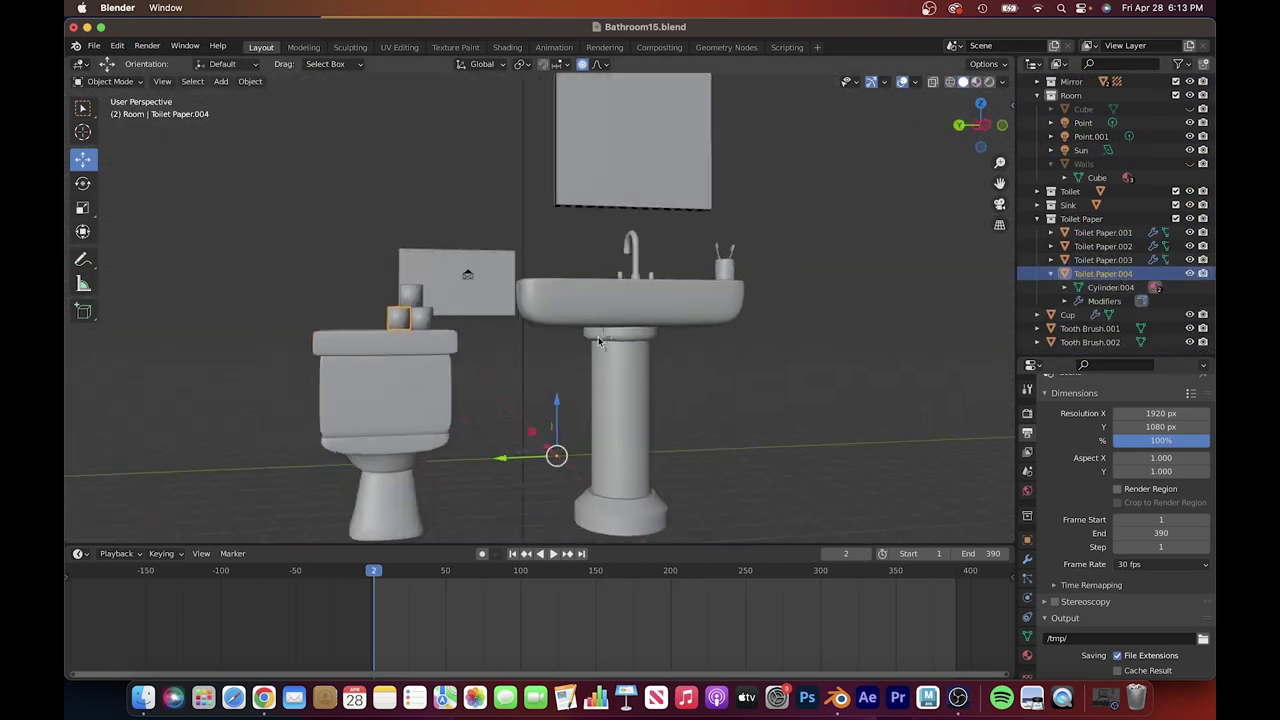
{"action": "right_click", "coordinate": [1103, 273]}
{"action": "left_click", "coordinate": [1110, 340]}
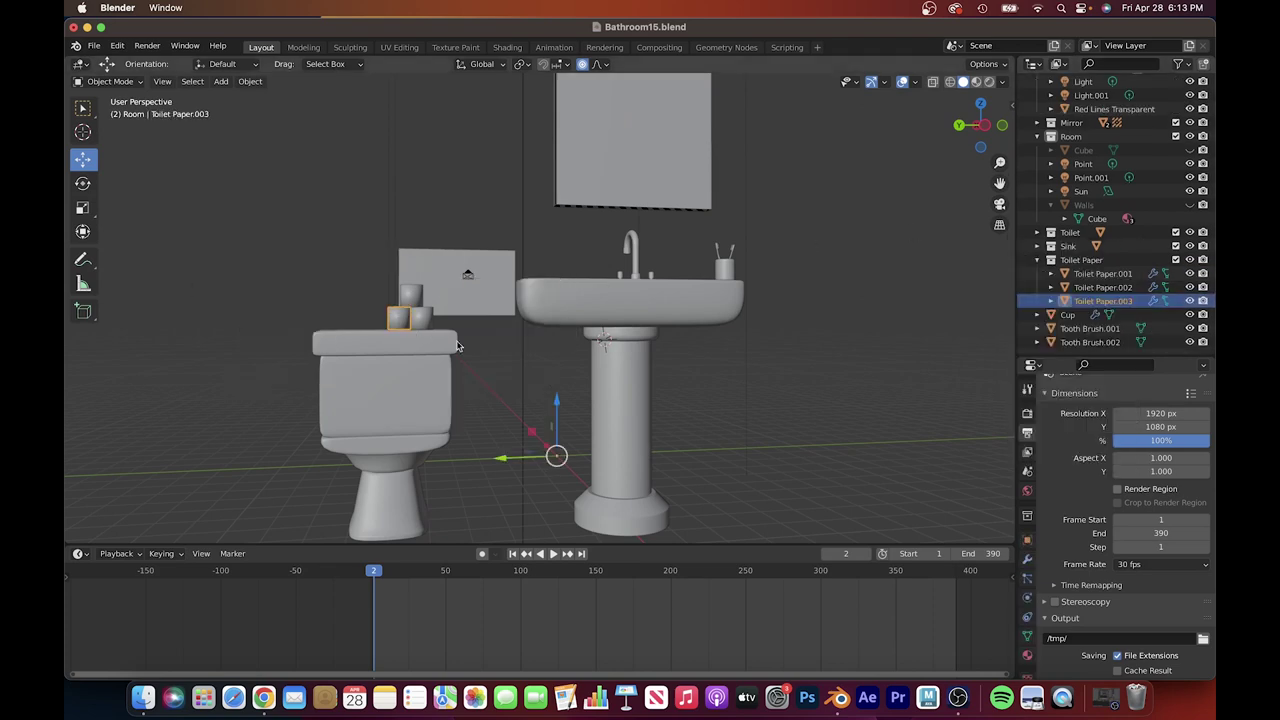
- Lower the duplicated roll along Z onto the floor beside the toilet and hide the Walls
{"action": "left_click", "coordinate": [371, 311]}
{"action": "middle_click_drag", "start_coordinate": [371, 311], "coordinate": [751, 349]}
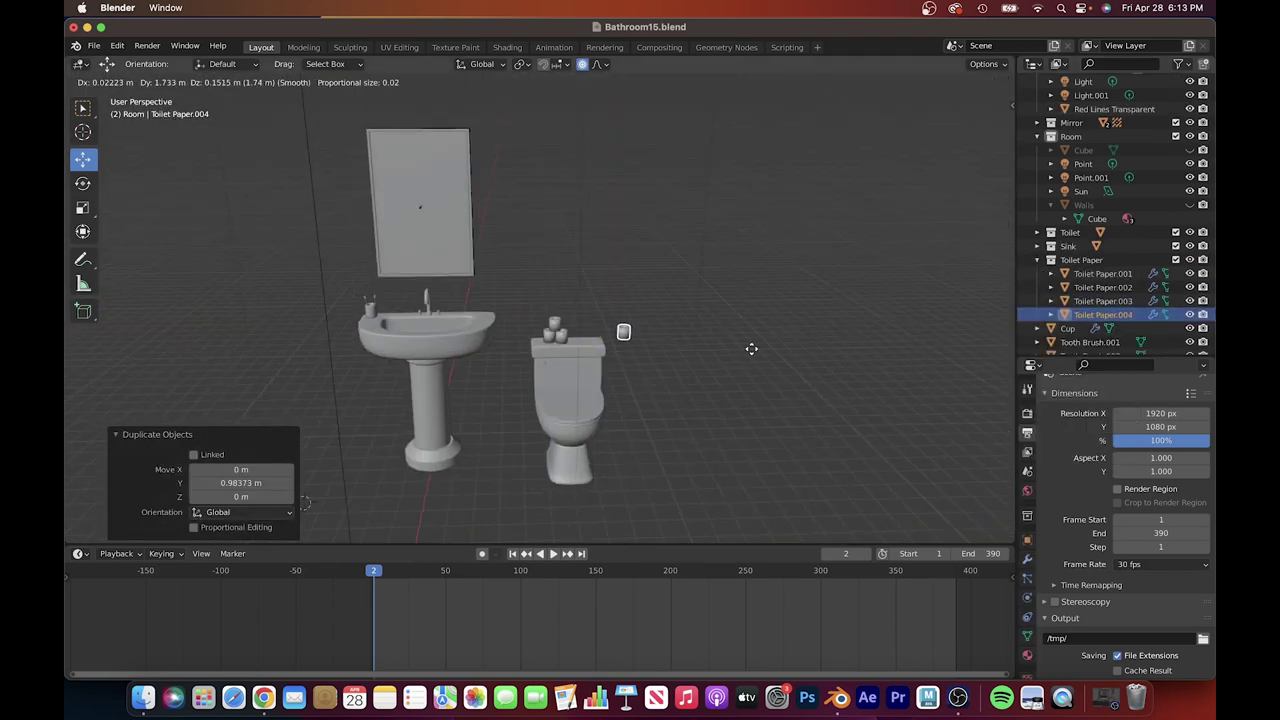
{"action": "key", "text": "z"}
{"action": "left_click", "coordinate": [745, 340]}
{"action": "scroll", "coordinate": [731, 319], "scroll_direction": "up", "scroll_amount": 3}
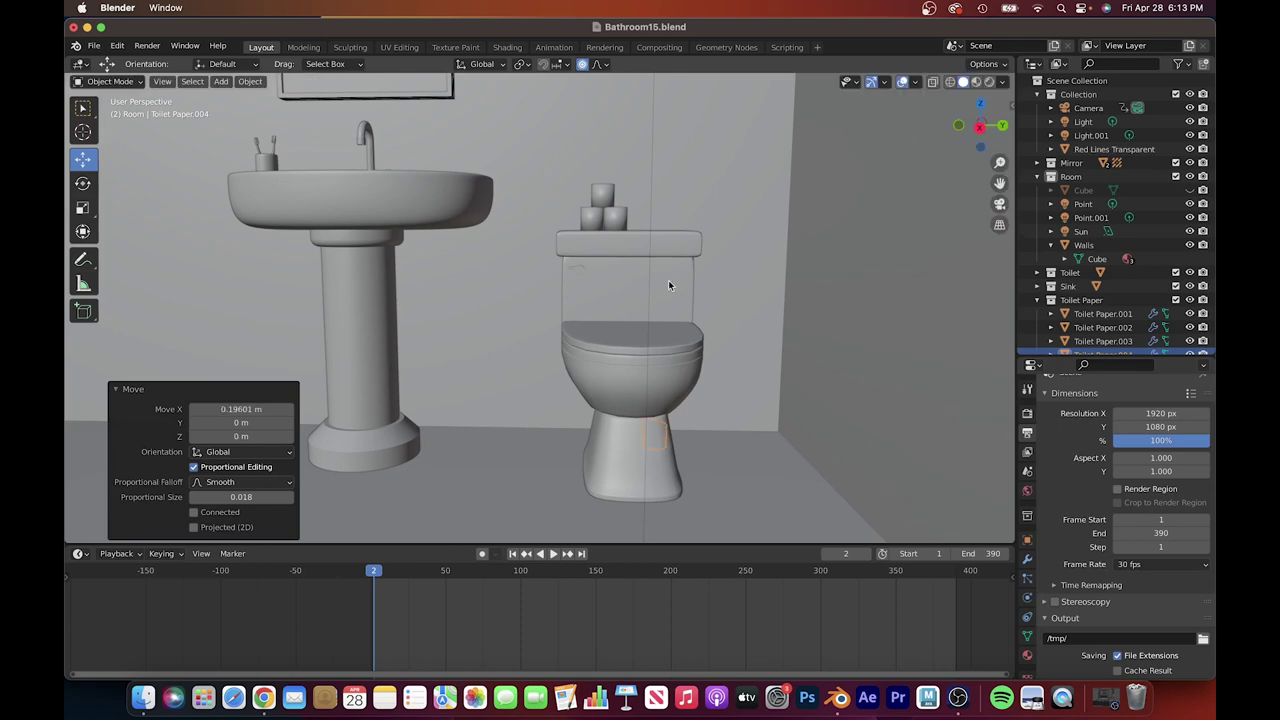
{"action": "key", "text": "KP_Decimal"}
{"action": "key", "text": "KP_3"}
{"action": "key", "text": "g"}
{"action": "key", "text": "z"}
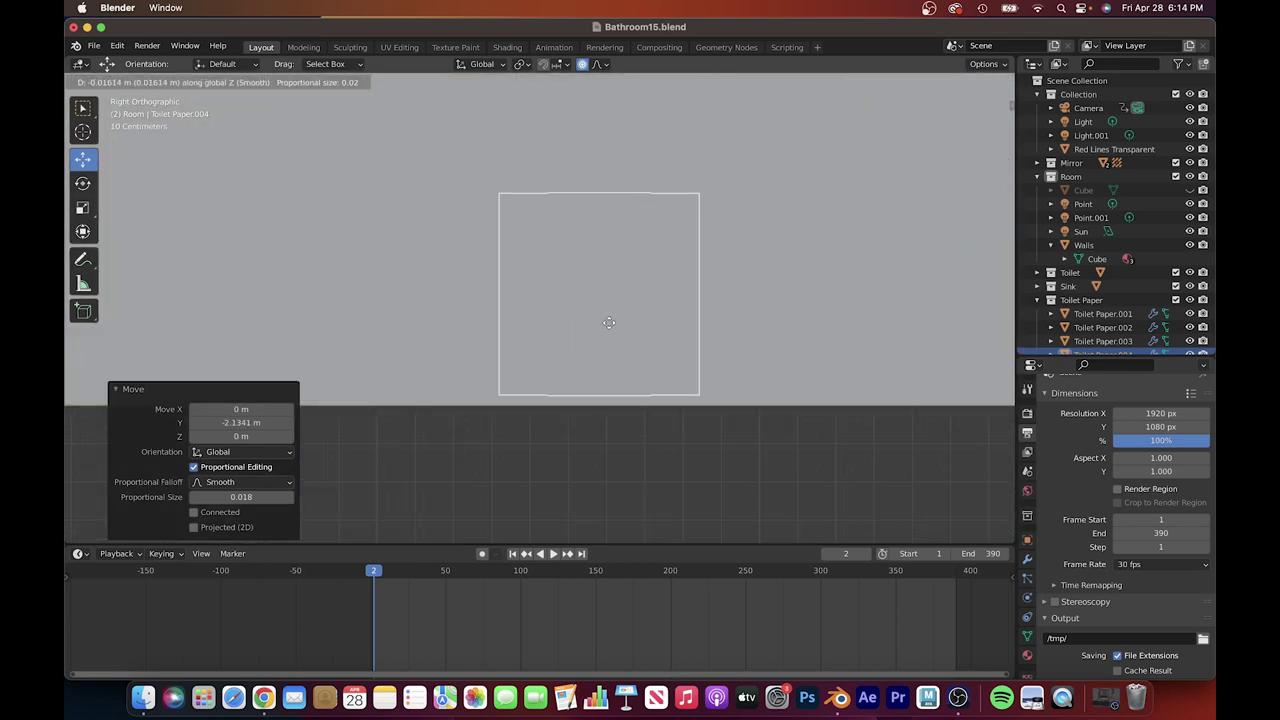
{"action": "left_click", "coordinate": [616, 335]}
{"action": "left_click", "coordinate": [1189, 245]}
- In Right Ortho view, shift the roll about 0.124 m along Y and slightly along X
{"action": "middle_click_drag", "start_coordinate": [700, 330], "coordinate": [749, 351]}
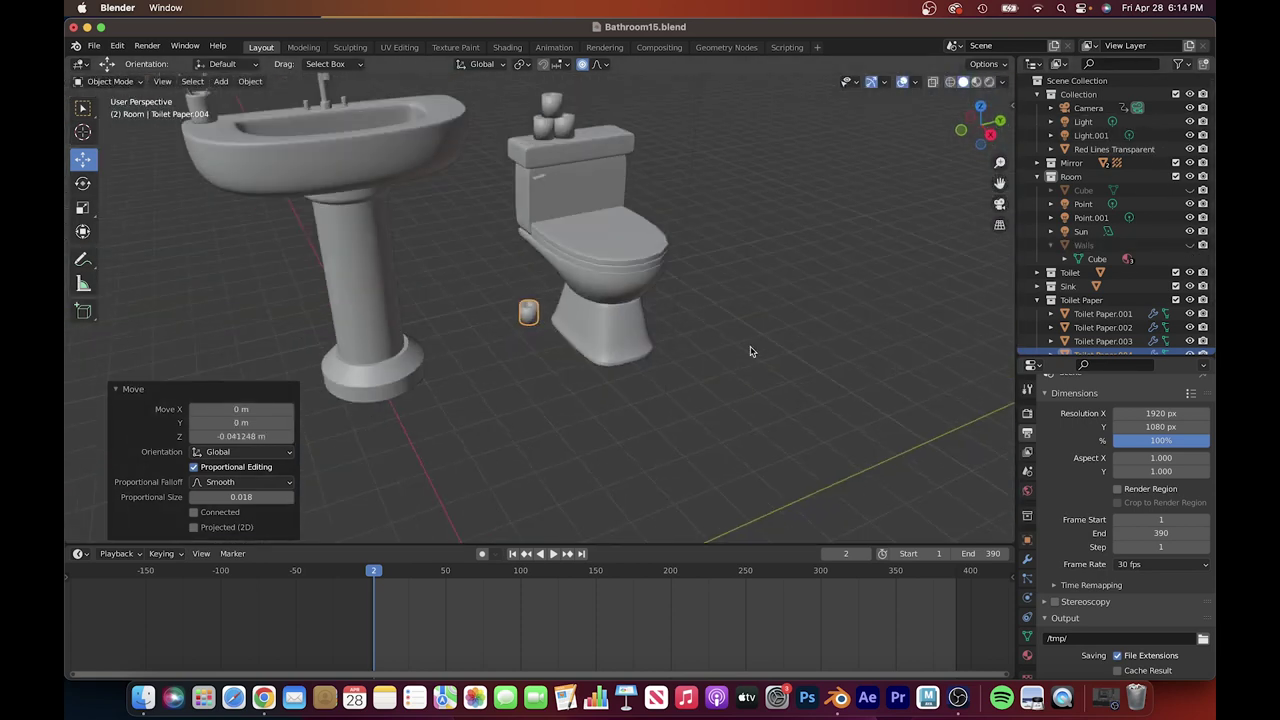
{"action": "key", "text": "KP_3"}
{"action": "key", "text": "g"}
{"action": "key", "text": "y"}
{"action": "left_click", "coordinate": [677, 323]}
{"action": "middle_click_drag", "start_coordinate": [677, 323], "coordinate": [740, 390]}
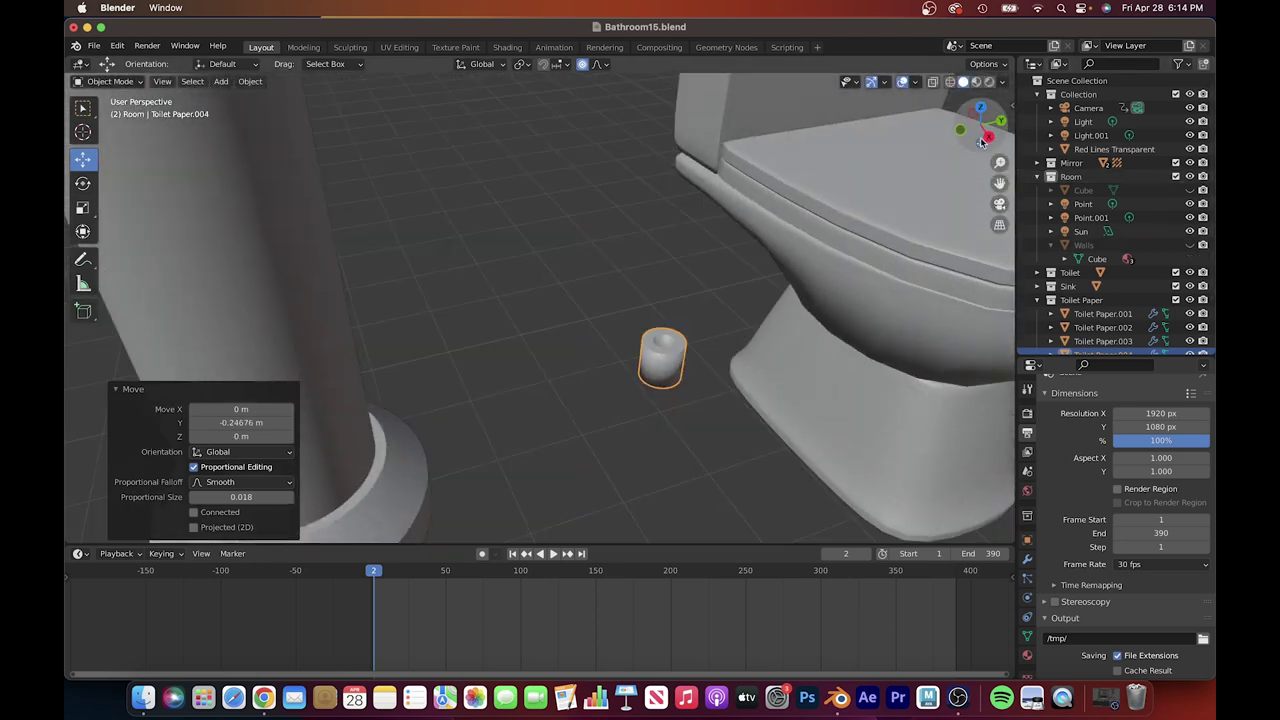
{"action": "key", "text": "KP_3"}
{"action": "key", "text": "x"}
{"action": "middle_click_drag", "start_coordinate": [657, 394], "coordinate": [720, 420]}
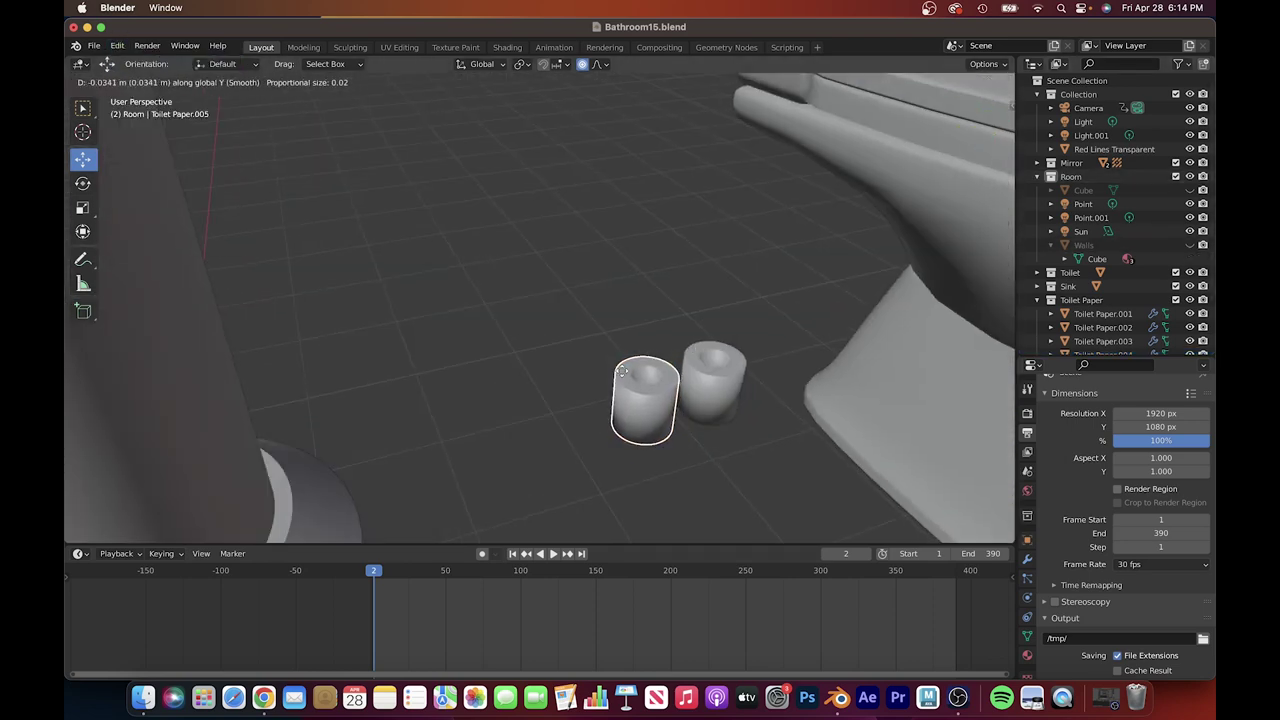
{"action": "left_click", "coordinate": [651, 313]}
{"action": "key", "text": "KP_3"}
{"action": "scroll", "coordinate": [651, 313], "scroll_direction": "up", "scroll_amount": 4}
- Duplicate the roll and set the copy on top, adjusting it along Y
{"action": "key", "text": "shift+d"}
{"action": "left_click", "coordinate": [663, 140]}
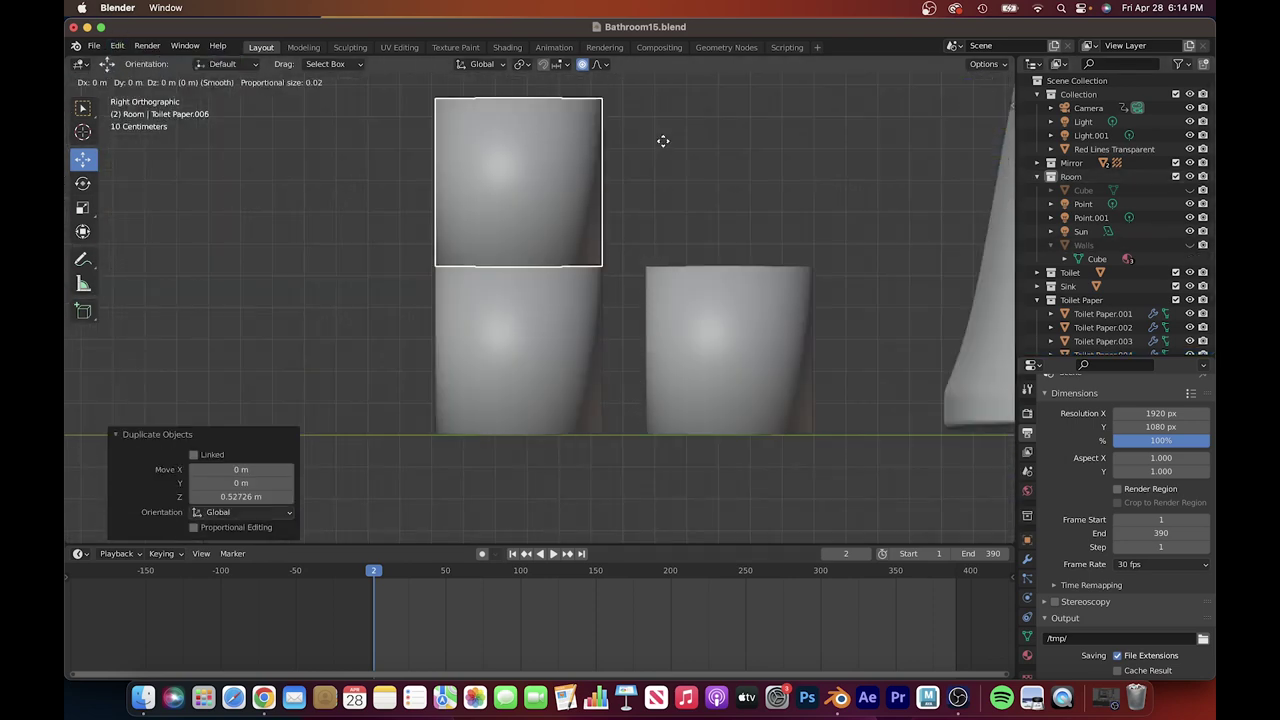
{"action": "key", "text": "g"}
{"action": "key", "text": "y"}
{"action": "left_click", "coordinate": [870, 140]}
{"action": "mouse_move", "coordinate": [870, 140]}
{"action": "middle_mouse_down"}
{"action": "mouse_move", "coordinate": [727, 300]}
{"action": "mouse_move", "coordinate": [644, 296]}
{"action": "middle_mouse_up"}
{"action": "key", "text": "KP_3"}
{"action": "key", "text": "KP_3"}
{"action": "scroll", "coordinate": [646, 403], "scroll_direction": "up", "scroll_amount": 3}
{"action": "middle_click_drag", "start_coordinate": [646, 403], "coordinate": [560, 366]}
{"action": "scroll", "coordinate": [476, 441], "scroll_direction": "up", "scroll_amount": 4}
- Duplicate rolls to add one beside the stack and another on top along X
{"action": "key", "text": "shift+d"}
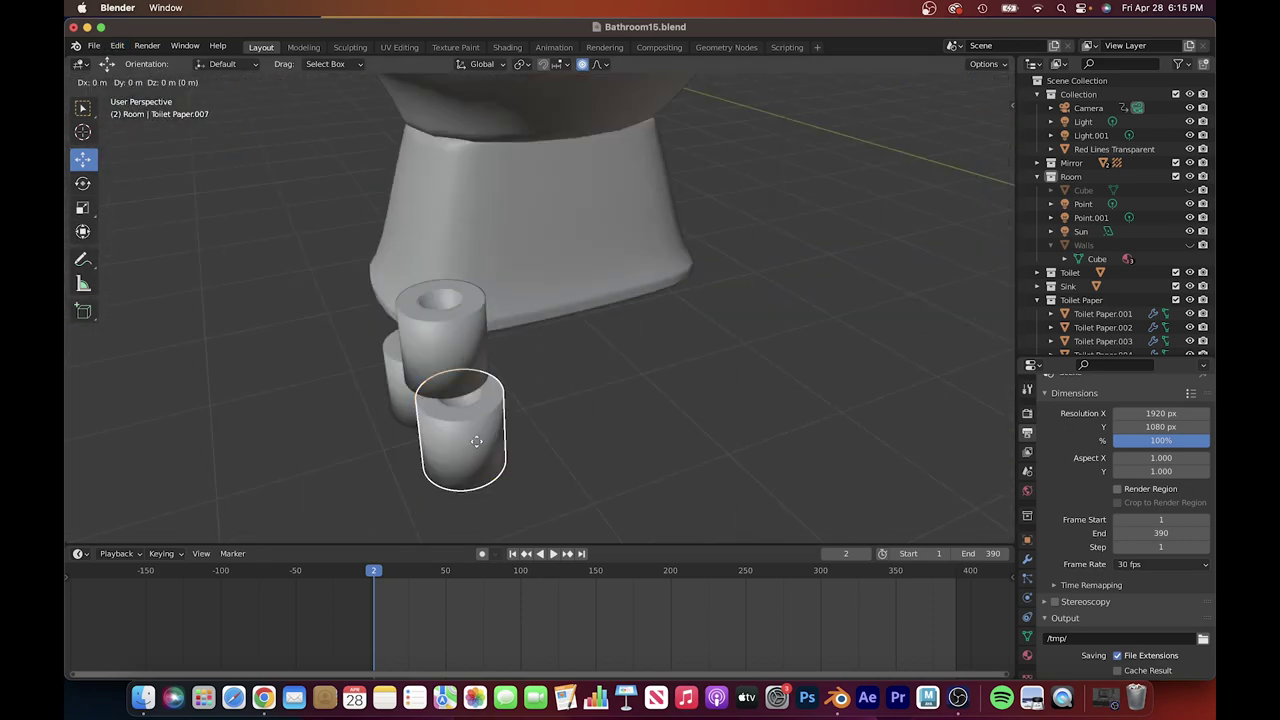
{"action": "left_click", "coordinate": [397, 469]}
{"action": "middle_click_drag", "start_coordinate": [397, 469], "coordinate": [492, 304]}
{"action": "key", "text": "shift+d"}
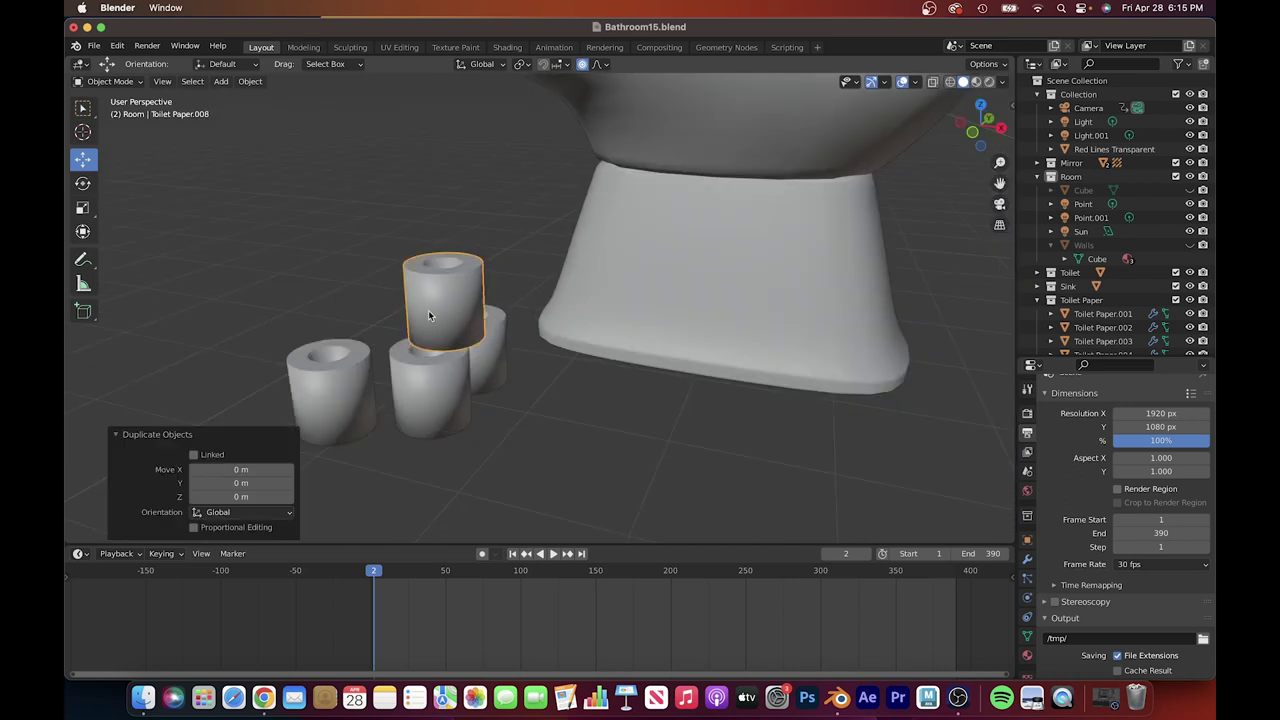
{"action": "key", "text": "x"}
{"action": "left_click", "coordinate": [374, 326]}
{"action": "mouse_move", "coordinate": [374, 326]}
{"action": "middle_mouse_down"}
{"action": "mouse_move", "coordinate": [274, 149]}
{"action": "mouse_move", "coordinate": [520, 317]}
{"action": "middle_mouse_up"}
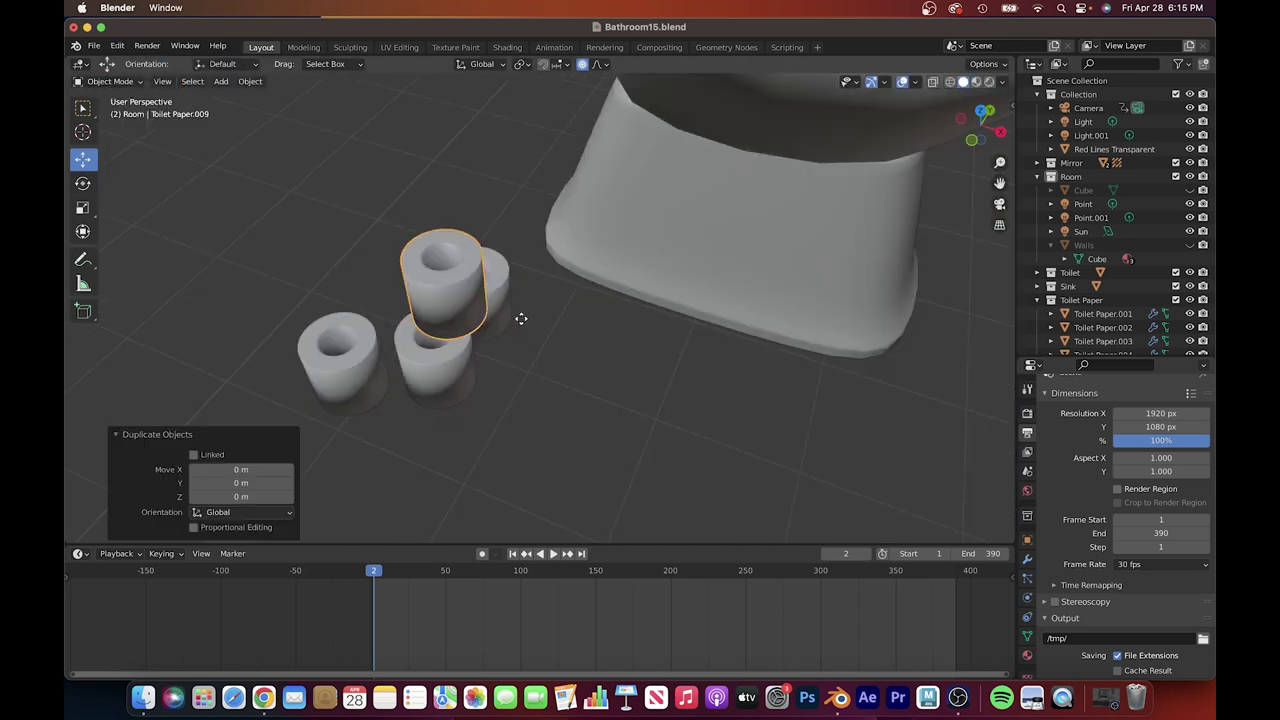
{"action": "mouse_move", "coordinate": [400, 300]}
{"action": "middle_mouse_down"}
{"action": "mouse_move", "coordinate": [450, 320]}
{"action": "mouse_move", "coordinate": [610, 318]}
{"action": "middle_mouse_up"}
- Duplicate the top roll again and reposition it along Y
{"action": "key", "text": "shift+d"}
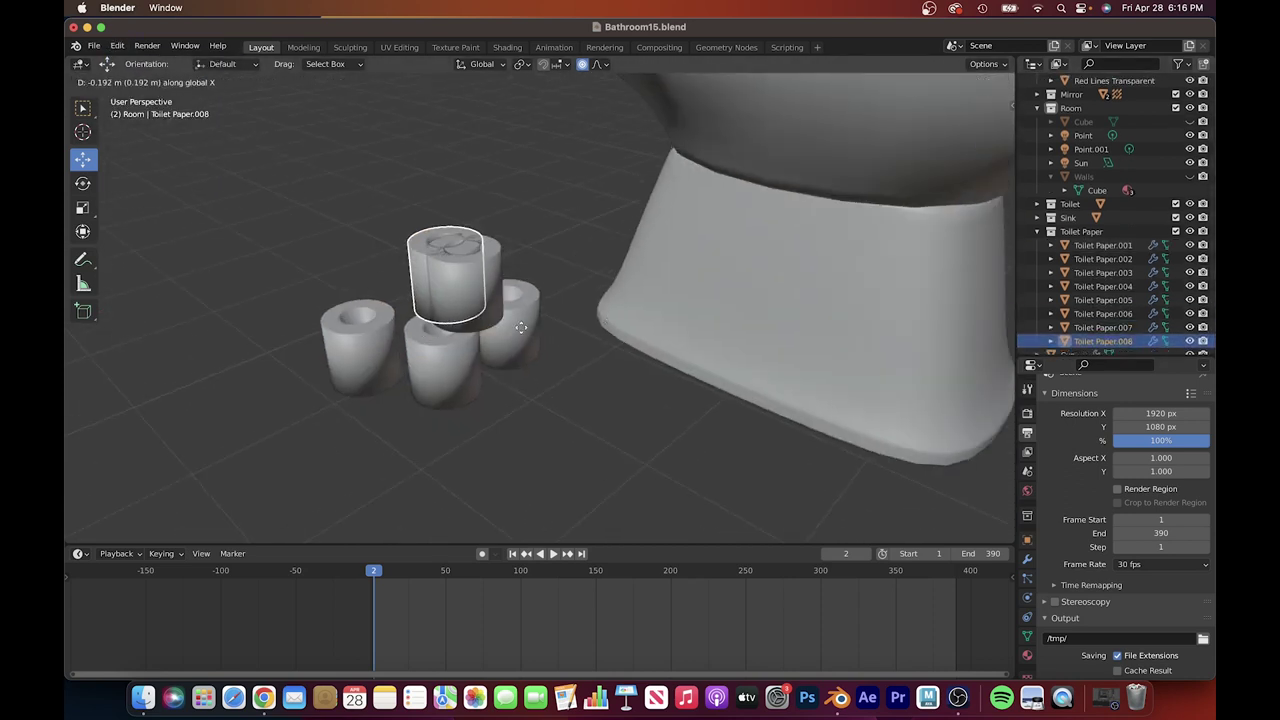
{"action": "key", "text": "y"}
{"action": "left_click", "coordinate": [243, 427]}
{"action": "key", "text": "g"}
{"action": "key", "text": "y"}
{"action": "mouse_move", "coordinate": [243, 427]}
{"action": "middle_mouse_down"}
{"action": "mouse_move", "coordinate": [400, 300]}
{"action": "mouse_move", "coordinate": [305, 323]}
{"action": "mouse_move", "coordinate": [517, 400]}
{"action": "middle_mouse_up"}
{"action": "left_click", "coordinate": [400, 300]}
- Nudge the selected roll sideways to even out the pyramid, checking from the Right view
{"action": "key", "text": "KP_3"}
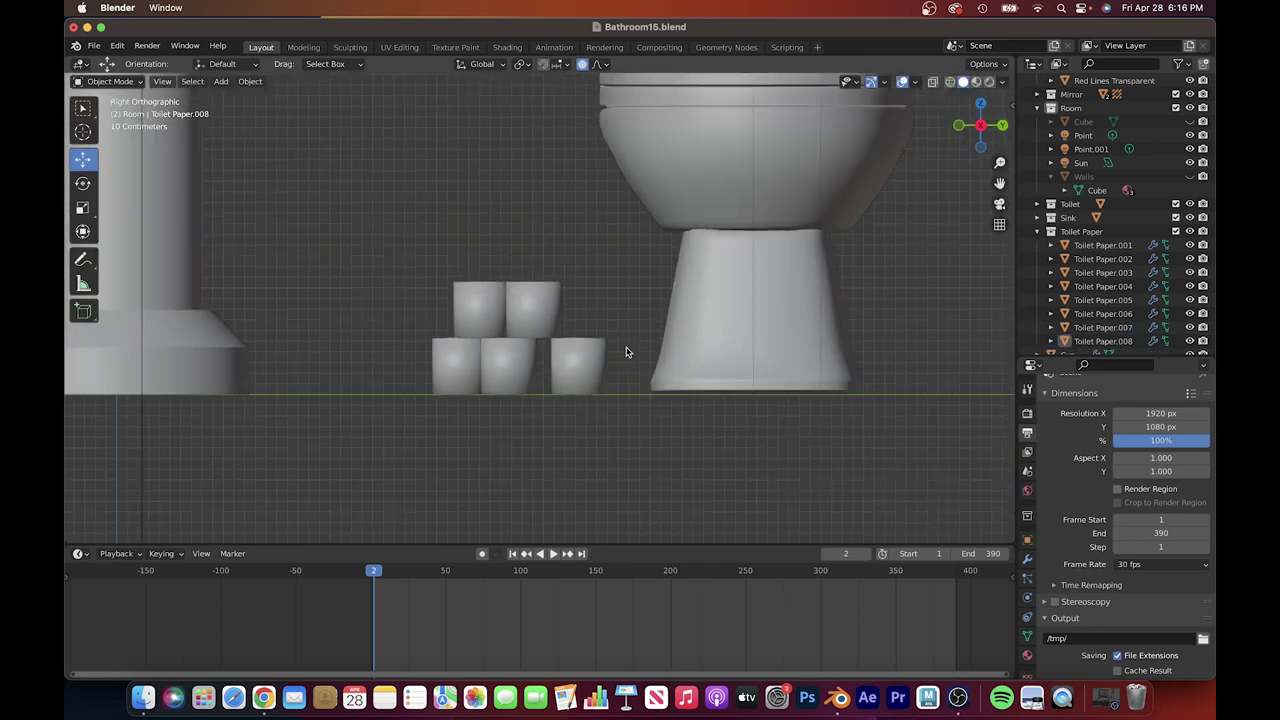
{"action": "scroll", "coordinate": [500, 380], "scroll_direction": "up", "scroll_amount": 3}
{"action": "key", "text": "g"}
{"action": "key", "text": "x"}
{"action": "key", "text": "x"}
{"action": "key", "text": "y"}
{"action": "left_click", "coordinate": [541, 277]}
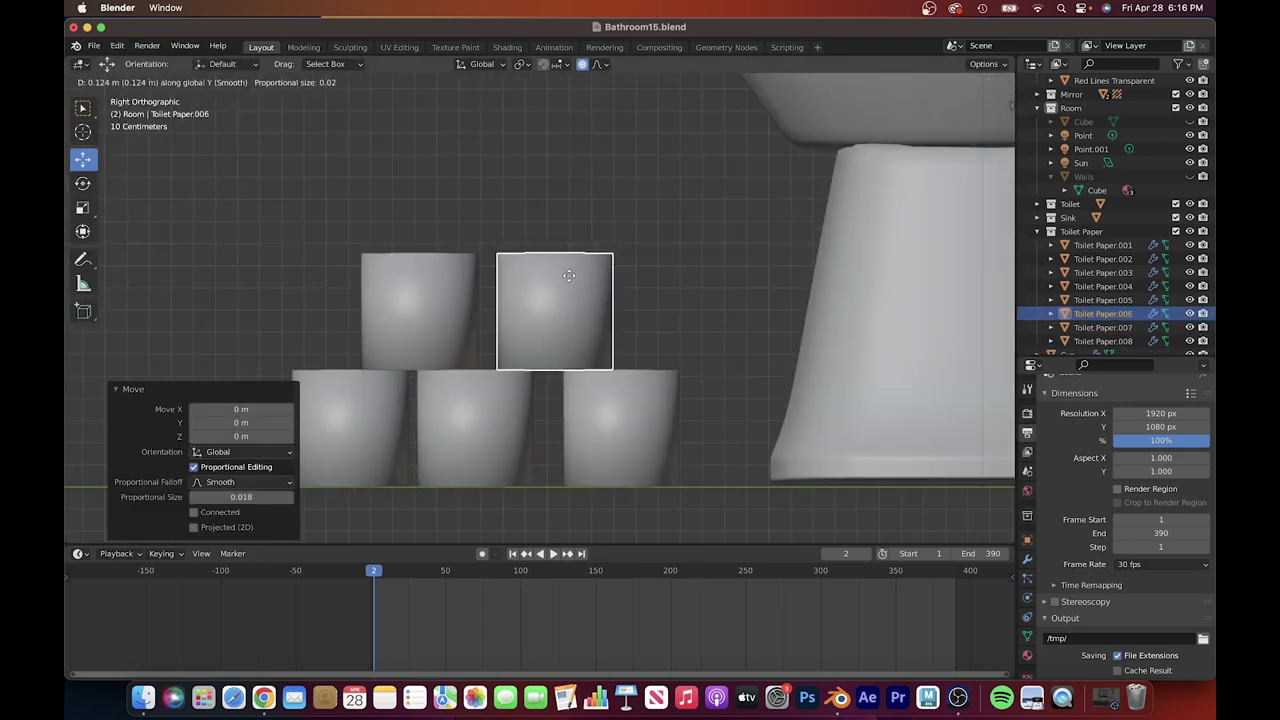
{"action": "mouse_move", "coordinate": [541, 277]}
{"action": "middle_mouse_down"}
{"action": "mouse_move", "coordinate": [680, 407]}
{"action": "mouse_move", "coordinate": [671, 319]}
{"action": "middle_mouse_up"}
{"action": "scroll", "coordinate": [680, 407], "scroll_direction": "down", "scroll_amount": 5}
{"action": "key", "text": "KP_3"}
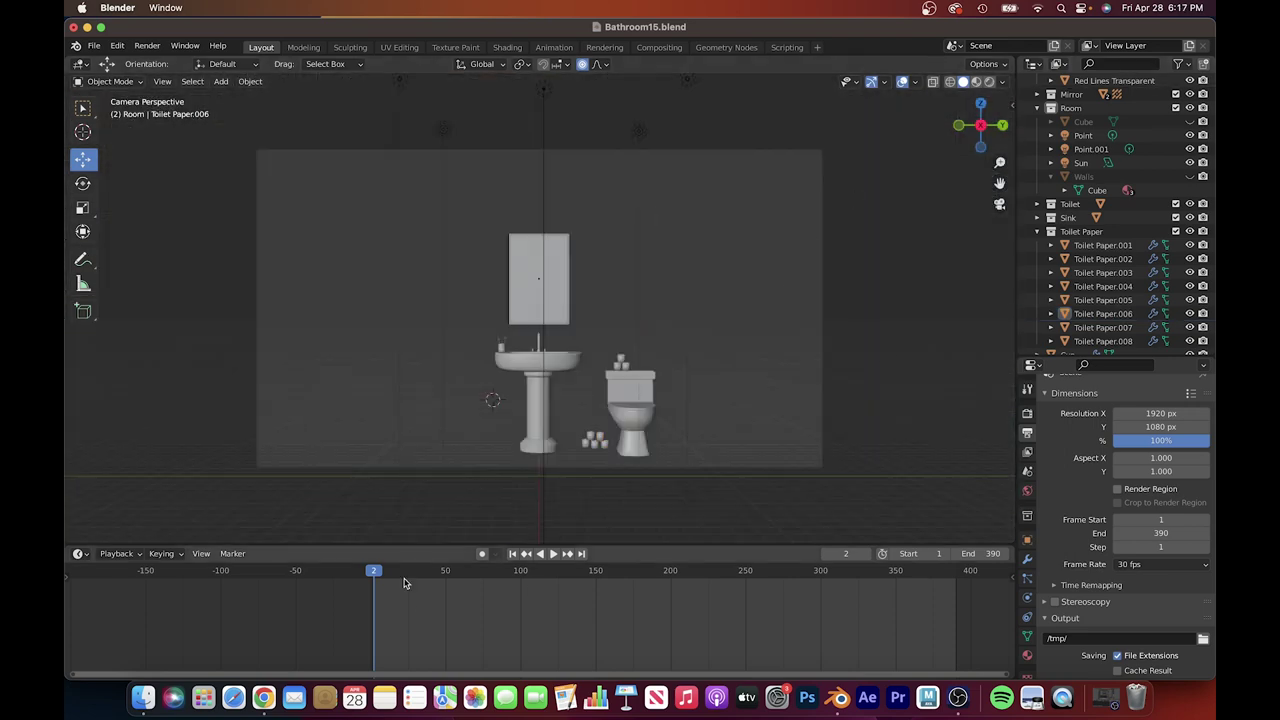
- At frame 211, select a toothbrush in the cup and tilt it out
{"action": "left_click_drag", "start_coordinate": [481, 585], "coordinate": [686, 585]}
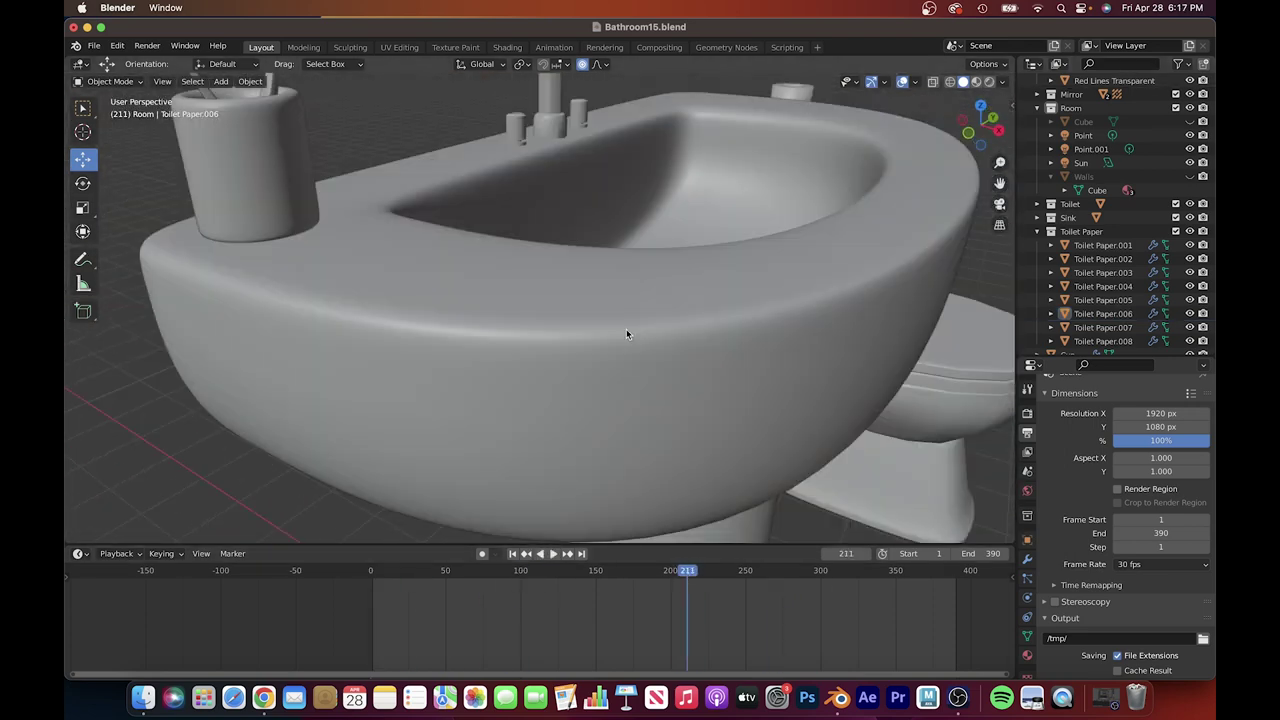
{"action": "left_click", "coordinate": [1073, 329]}
{"action": "left_click", "coordinate": [625, 266]}
{"action": "mouse_move", "coordinate": [770, 326]}
{"action": "middle_mouse_down"}
{"action": "mouse_move", "coordinate": [655, 346]}
{"action": "mouse_move", "coordinate": [420, 490]}
{"action": "middle_mouse_up"}
{"action": "key", "text": "r"}
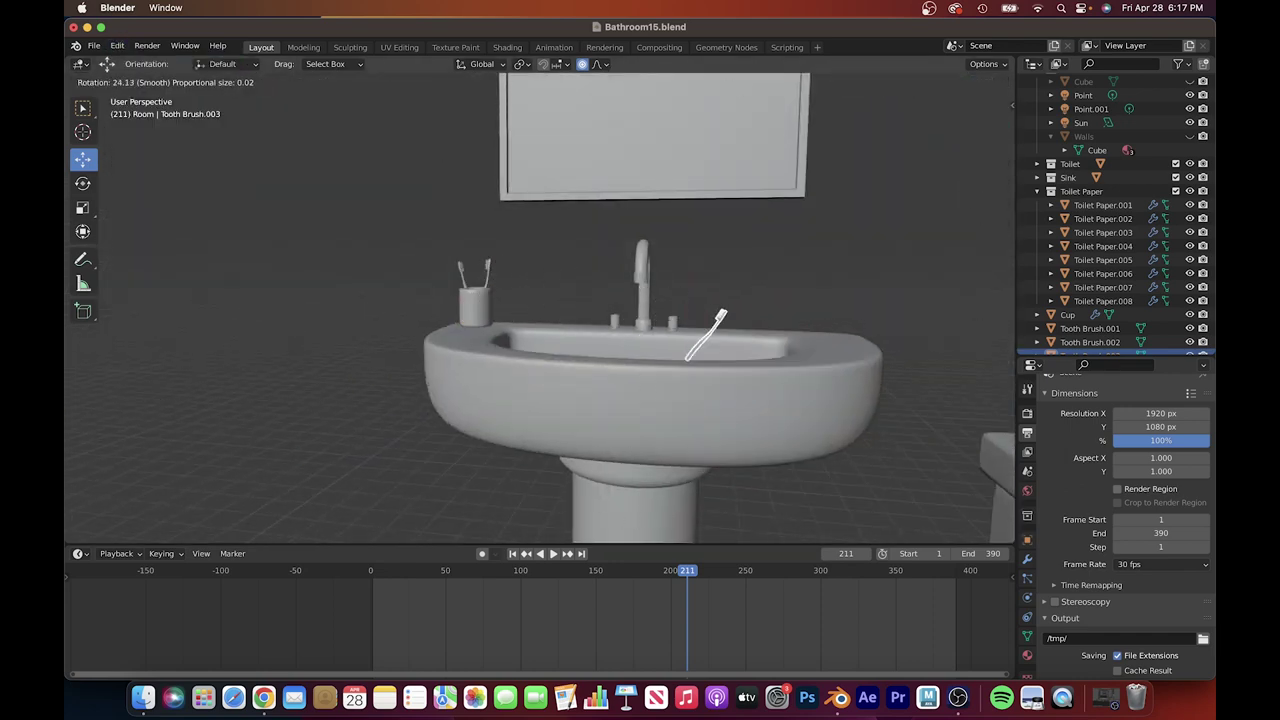
{"action": "left_click", "coordinate": [725, 336]}
{"action": "middle_click_drag", "start_coordinate": [725, 336], "coordinate": [725, 336]}
{"action": "scroll", "coordinate": [577, 309], "scroll_direction": "down", "scroll_amount": 5}
{"action": "mouse_move", "coordinate": [577, 309]}
{"action": "middle_mouse_down"}
{"action": "mouse_move", "coordinate": [560, 300]}
{"action": "mouse_move", "coordinate": [743, 314]}
{"action": "middle_mouse_up"}
{"action": "scroll", "coordinate": [560, 300], "scroll_direction": "down", "scroll_amount": 3}
- Move the toothbrush along X onto the sink rim and adjust its height and angle
{"action": "key", "text": "g"}
{"action": "key", "text": "x"}
{"action": "left_click", "coordinate": [573, 318]}
{"action": "scroll", "coordinate": [629, 309], "scroll_direction": "up", "scroll_amount": 3}
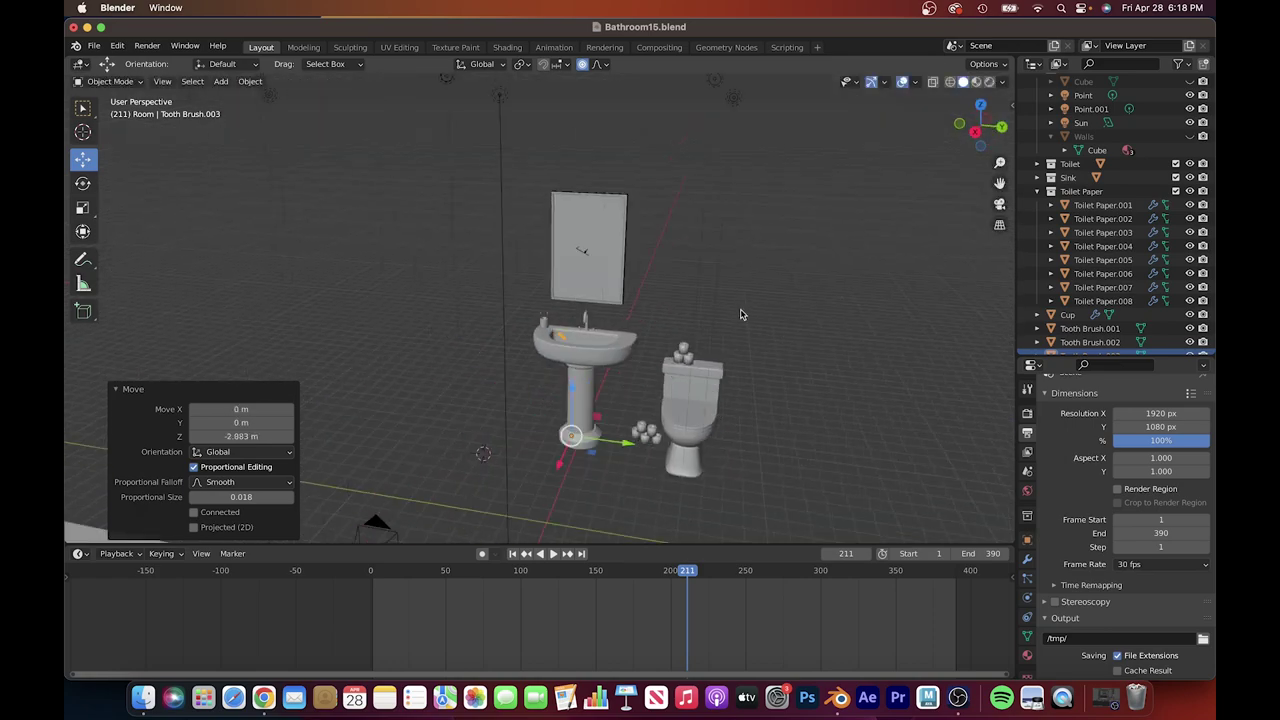
{"action": "scroll", "coordinate": [644, 411], "scroll_direction": "up", "scroll_amount": 5}
{"action": "left_click", "coordinate": [637, 430]}
{"action": "middle_click_drag", "start_coordinate": [637, 430], "coordinate": [578, 428]}
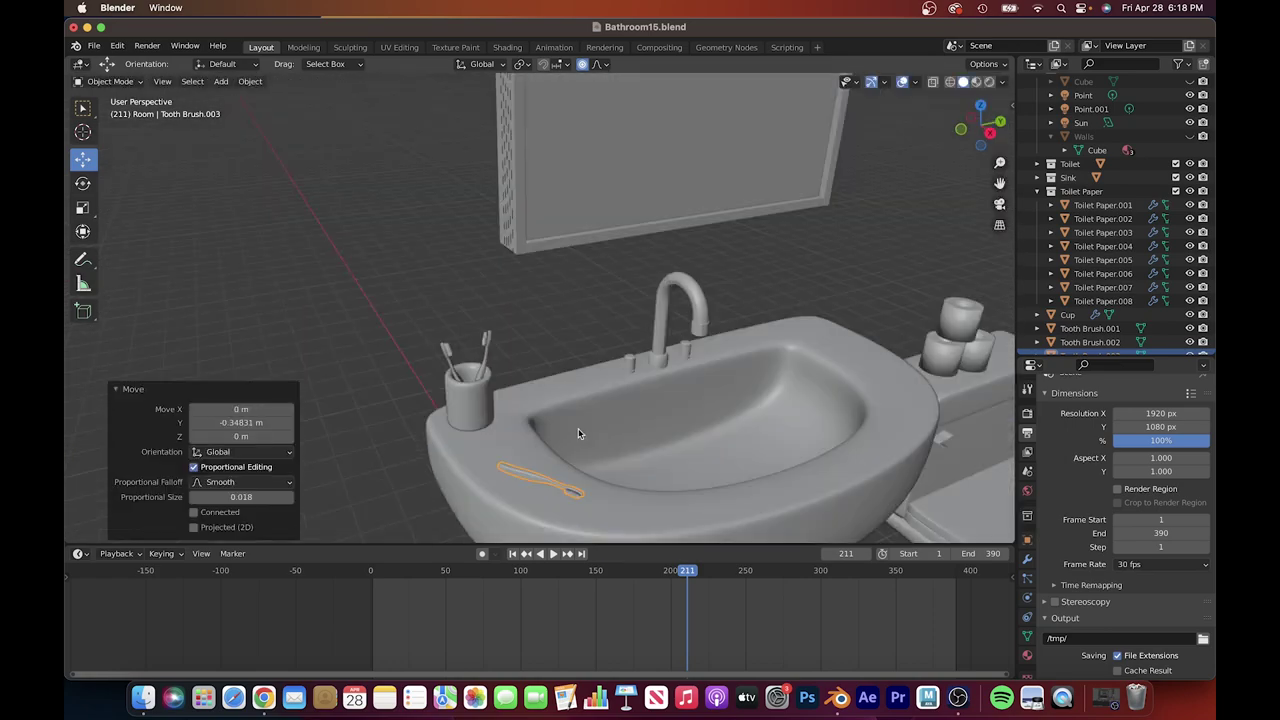
{"action": "key", "text": "KP_1"}
{"action": "scroll", "coordinate": [578, 428], "scroll_direction": "up", "scroll_amount": 5}
{"action": "key", "text": "g"}
{"action": "key", "text": "z"}
{"action": "key", "text": "r"}
{"action": "left_click", "coordinate": [757, 306]}
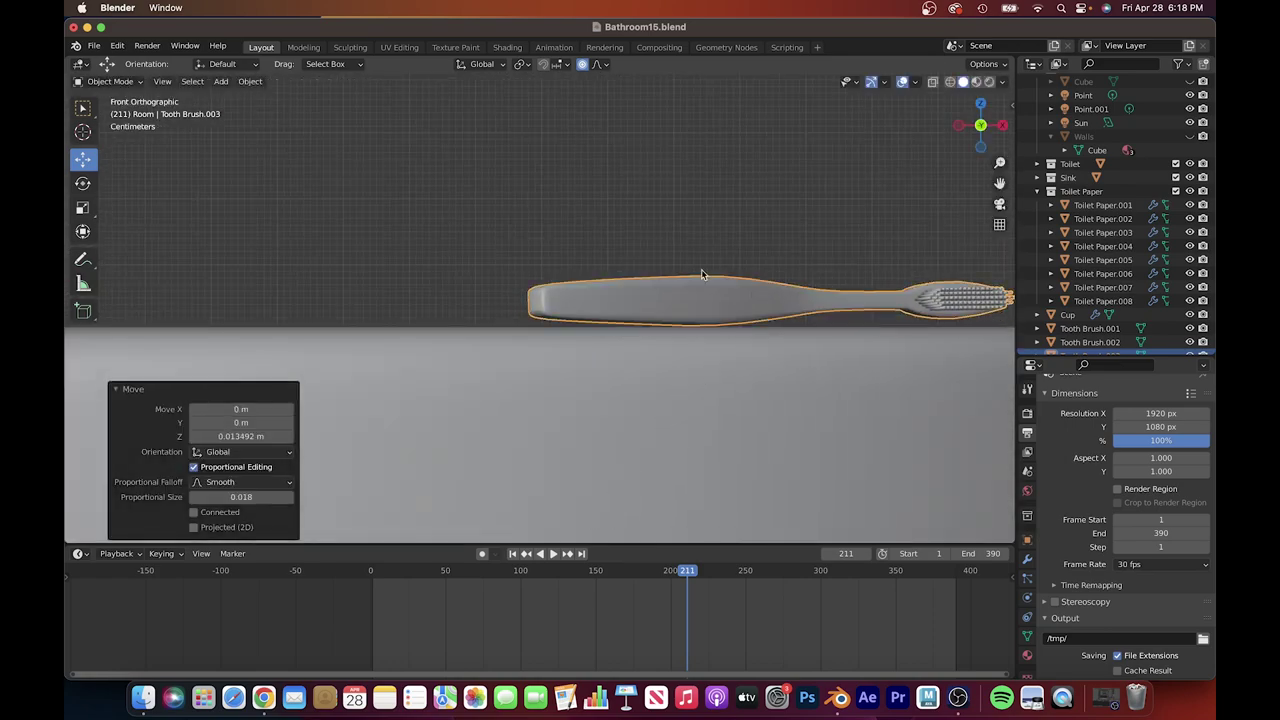
- Apply all transforms to the toothbrush via Object > Apply > All Transforms
{"action": "left_click", "coordinate": [250, 81]}
{"action": "left_click", "coordinate": [449, 191]}
{"action": "left_click", "coordinate": [662, 294]}
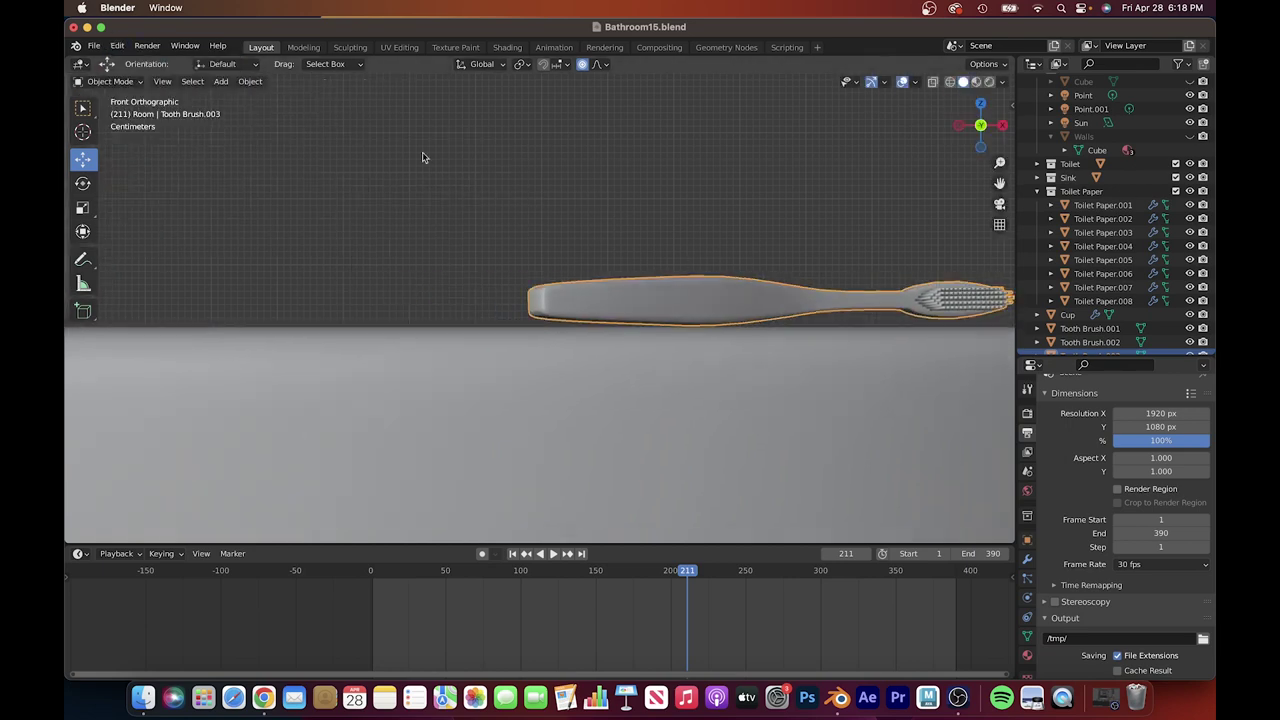
- Fine-tune the toothbrush's angle on the rim with several small rotations
{"action": "middle_click_drag", "start_coordinate": [422, 157], "coordinate": [149, 149]}
{"action": "right_click", "coordinate": [149, 149]}
{"action": "key", "text": "r"}
{"action": "left_click", "coordinate": [571, 271]}
{"action": "scroll", "coordinate": [934, 167], "scroll_direction": "up", "scroll_amount": 5}
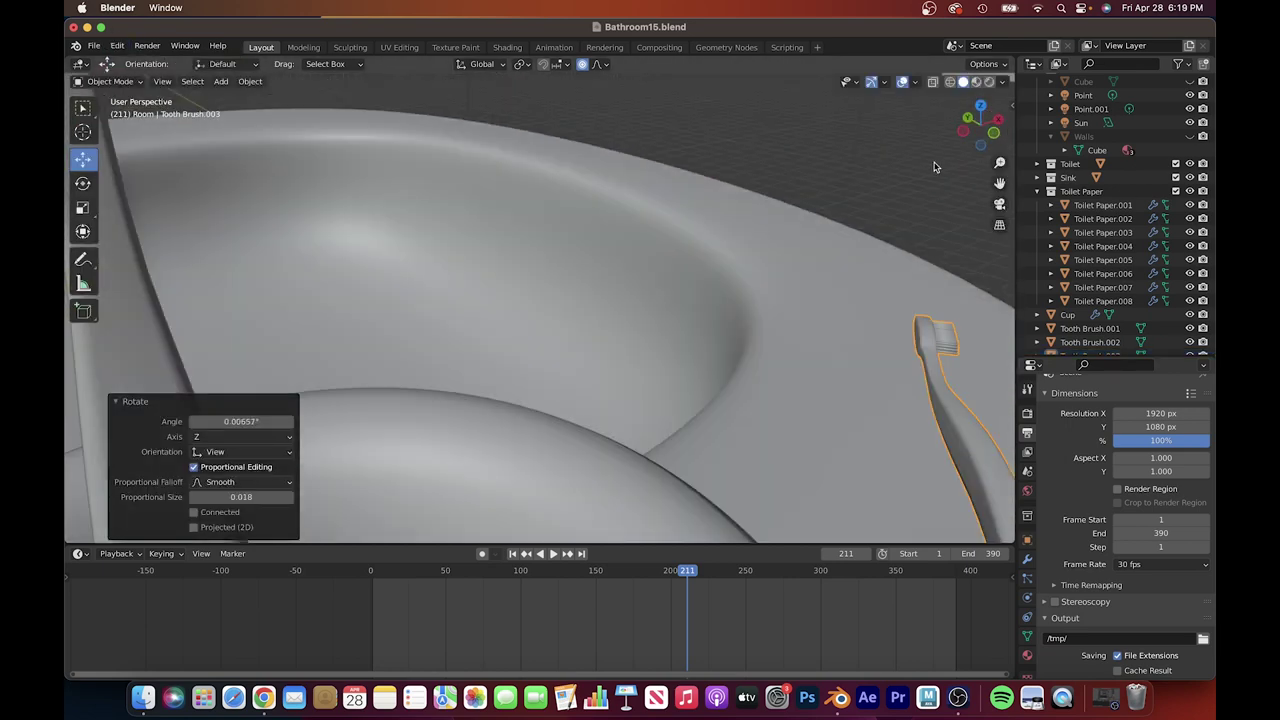
{"action": "key", "text": "r"}
{"action": "mouse_move", "coordinate": [934, 167]}
{"action": "middle_mouse_down"}
{"action": "mouse_move", "coordinate": [775, 250]}
{"action": "mouse_move", "coordinate": [432, 268]}
{"action": "middle_mouse_up"}
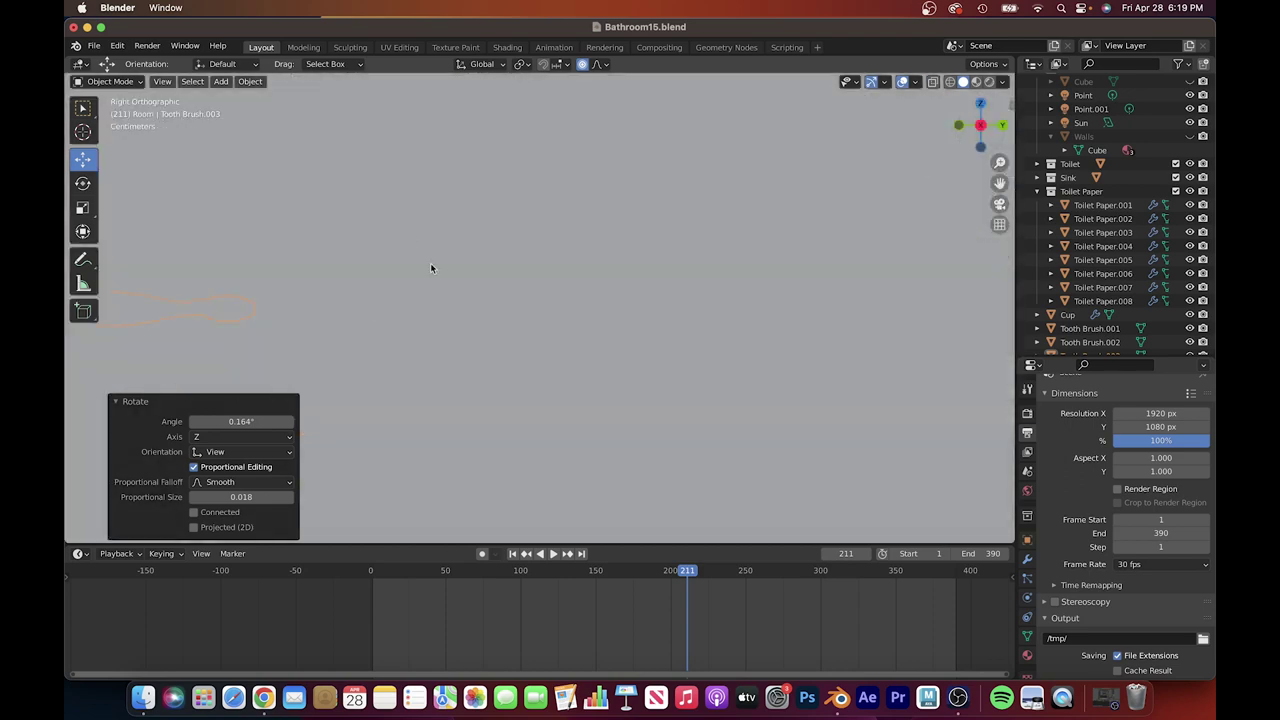
{"action": "scroll", "coordinate": [684, 204], "scroll_direction": "up", "scroll_amount": 4}
{"action": "mouse_move", "coordinate": [684, 204]}
{"action": "middle_mouse_down"}
{"action": "mouse_move", "coordinate": [587, 275]}
{"action": "mouse_move", "coordinate": [634, 320]}
{"action": "middle_mouse_up"}
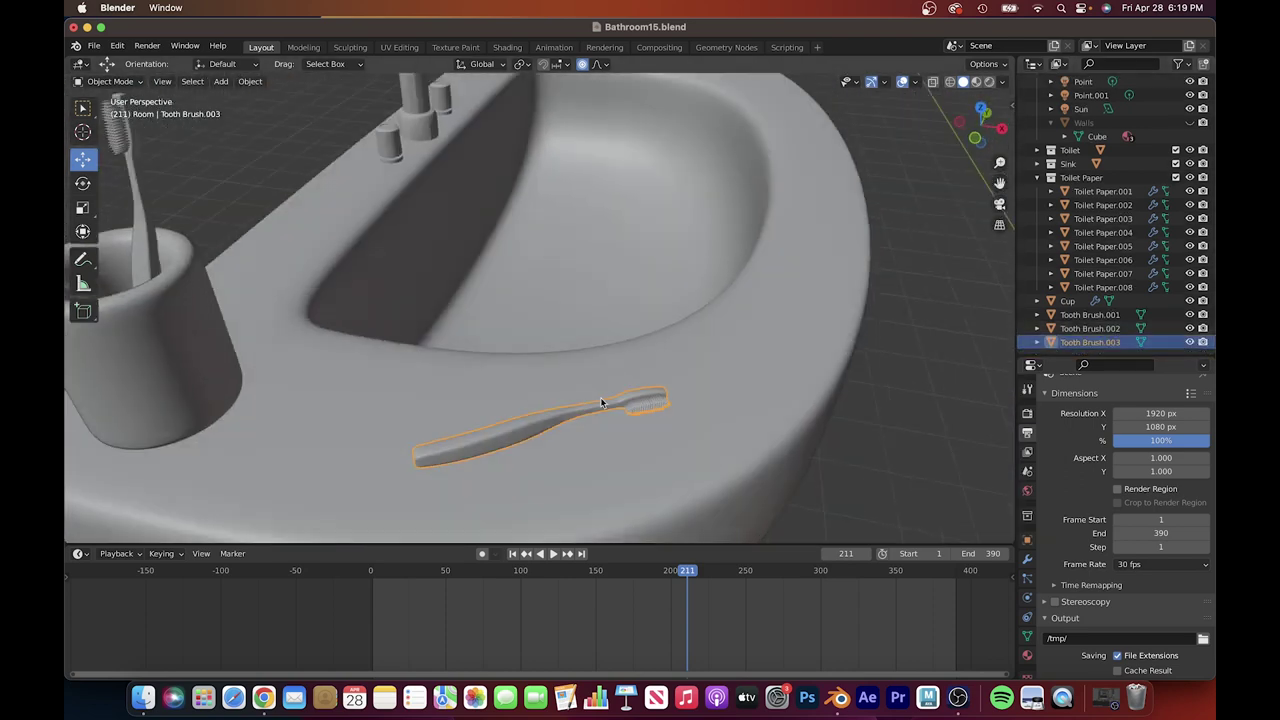
{"action": "key", "text": "r"}
{"action": "left_click", "coordinate": [119, 37]}
- Apply rotation and scale, duplicate the toothbrush, and roughly rotate the copy
{"action": "left_click", "coordinate": [250, 81]}
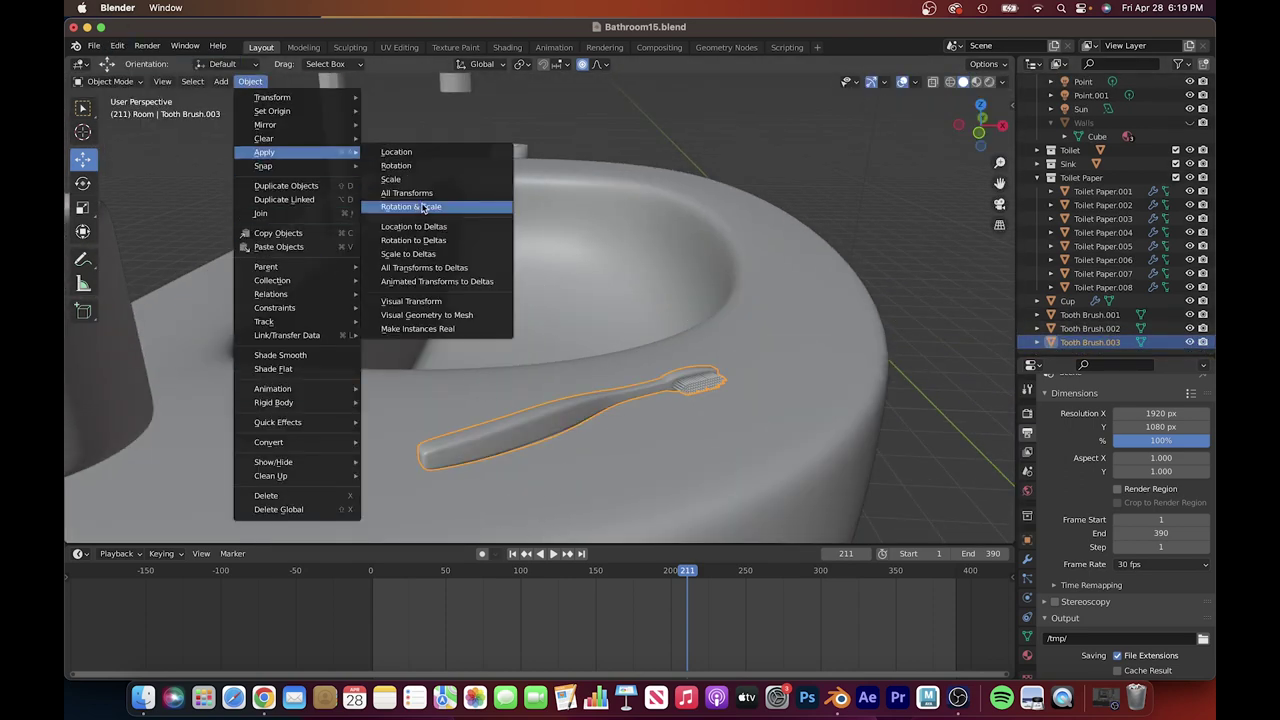
{"action": "left_click", "coordinate": [420, 207]}
{"action": "key", "text": "shift+d"}
{"action": "left_click", "coordinate": [420, 380]}
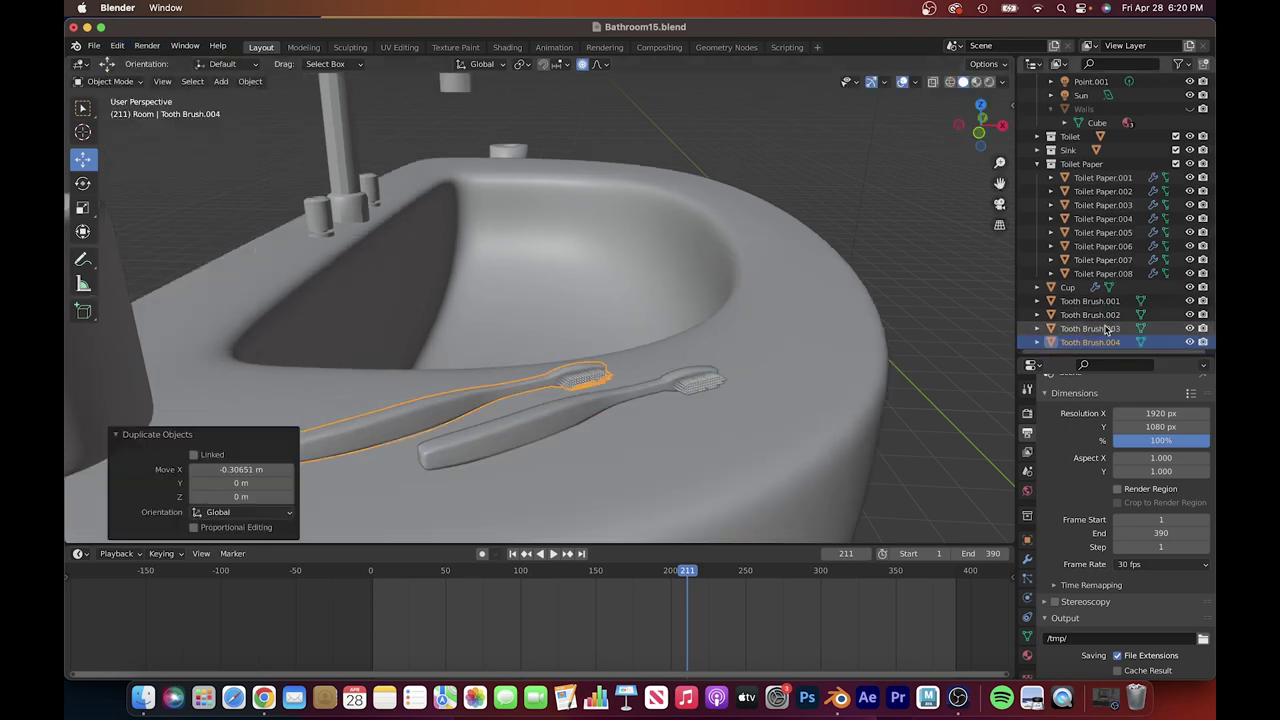
{"action": "middle_click_drag", "start_coordinate": [420, 380], "coordinate": [574, 381]}
{"action": "key", "text": "r"}
{"action": "left_click", "coordinate": [574, 381]}
{"action": "mouse_move", "coordinate": [208, 107]}
{"action": "middle_mouse_down"}
{"action": "mouse_move", "coordinate": [653, 345]}
{"action": "mouse_move", "coordinate": [512, 359]}
{"action": "middle_mouse_up"}
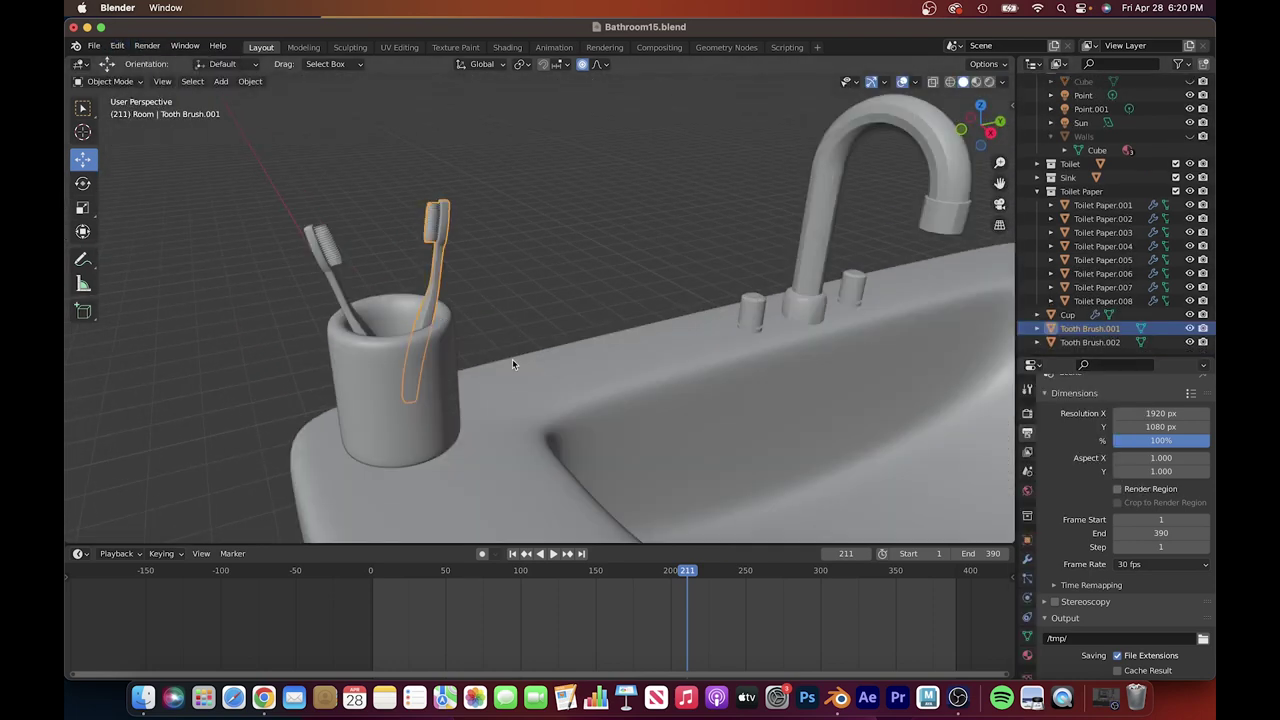
{"action": "left_click", "coordinate": [440, 300]}
{"action": "key", "text": "r"}
{"action": "left_click", "coordinate": [824, 311]}
- Rotate the toothbrush 90 degrees around X and check it from the side view
{"action": "scroll", "coordinate": [825, 315], "scroll_direction": "down", "scroll_amount": 3}
{"action": "key", "text": "r"}
{"action": "key", "text": "x"}
{"action": "key", "text": "9"}
{"action": "key", "text": "0"}
{"action": "key", "text": "Return"}
{"action": "scroll", "coordinate": [622, 352], "scroll_direction": "down", "scroll_amount": 3}
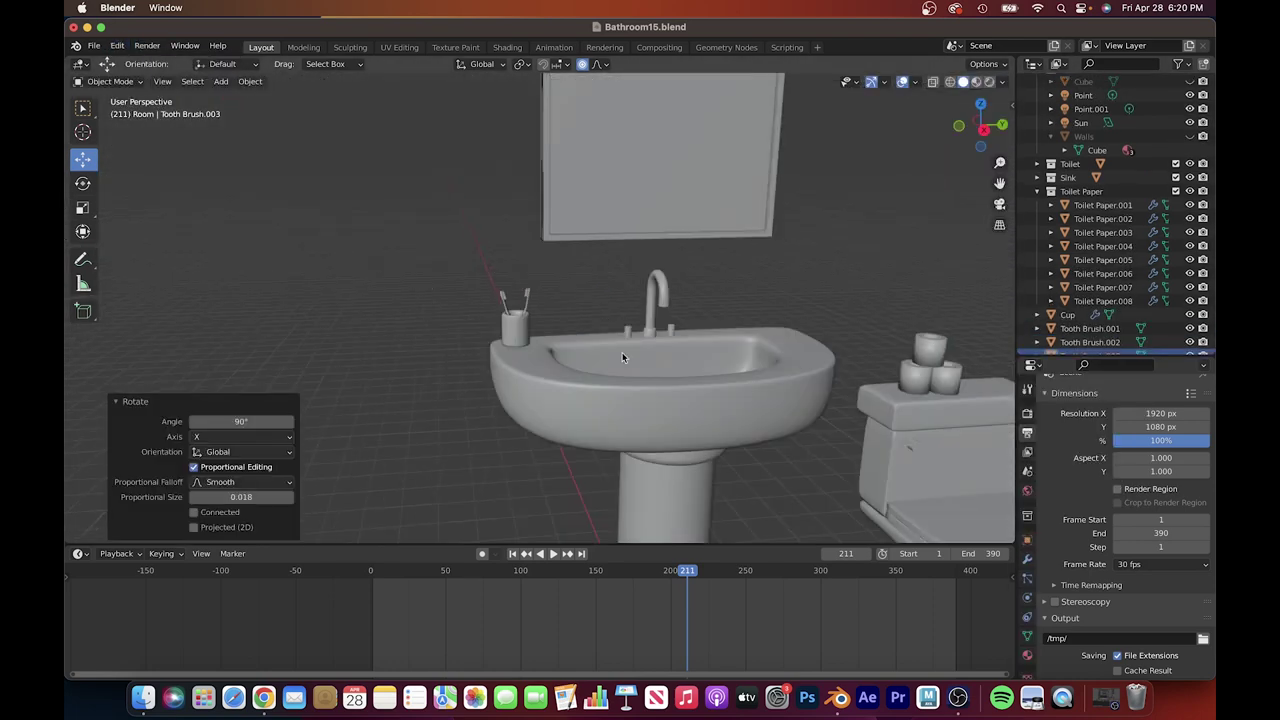
{"action": "key", "text": "KP_3"}
{"action": "scroll", "coordinate": [742, 230], "scroll_direction": "up", "scroll_amount": 3}
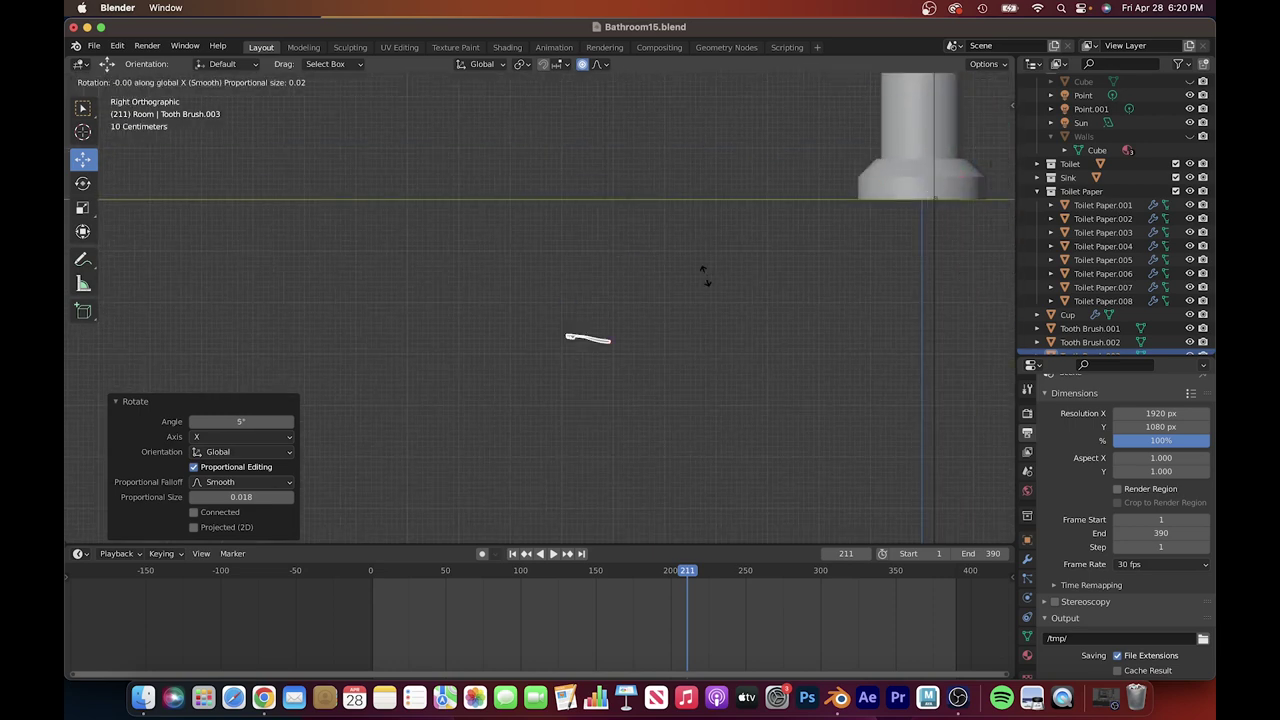
- Tilt the toothbrush -5 degrees around Y to level it
{"action": "key", "text": "r"}
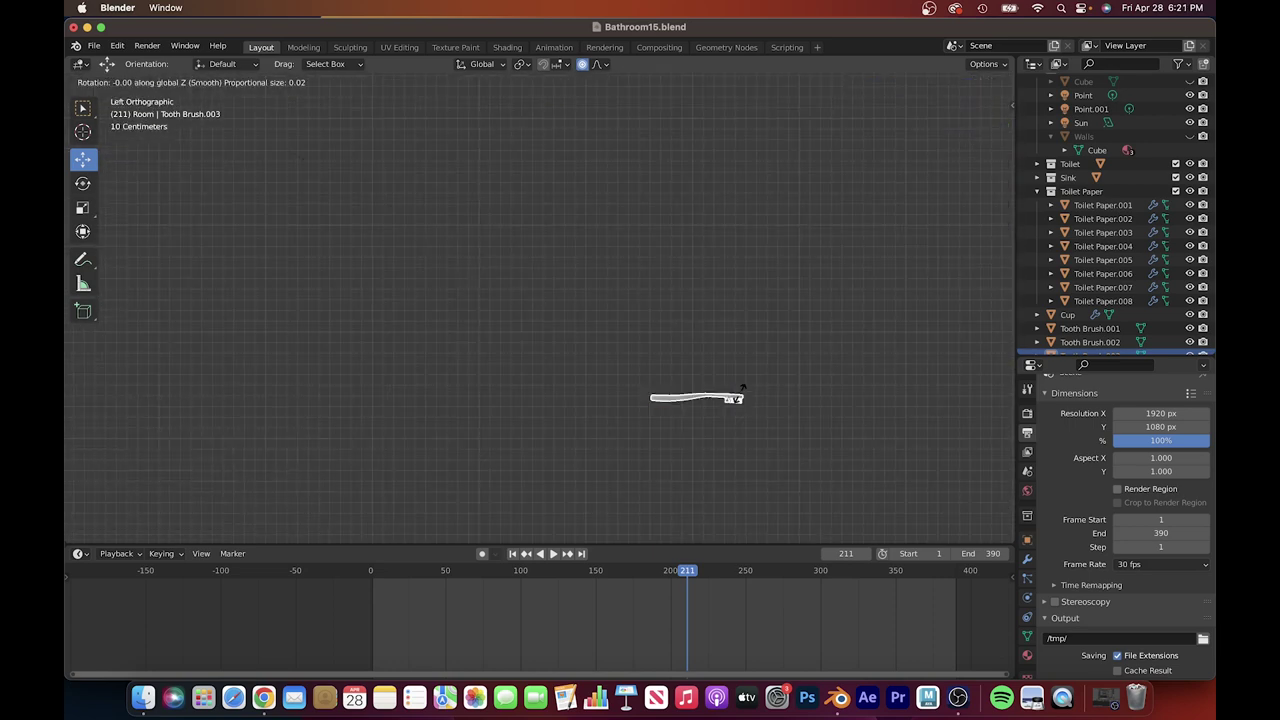
{"action": "key", "text": "Escape"}
{"action": "scroll", "coordinate": [794, 320], "scroll_direction": "down", "scroll_amount": 3}
{"action": "mouse_move", "coordinate": [794, 320]}
{"action": "middle_mouse_down"}
{"action": "mouse_move", "coordinate": [563, 280]}
{"action": "mouse_move", "coordinate": [719, 288]}
{"action": "mouse_move", "coordinate": [637, 235]}
{"action": "mouse_move", "coordinate": [507, 218]}
{"action": "middle_mouse_up"}
{"action": "key", "text": "r"}
{"action": "left_click", "coordinate": [637, 235]}
{"action": "scroll", "coordinate": [679, 241], "scroll_direction": "down", "scroll_amount": 3}
{"action": "key", "text": "ctrl+KP_3"}
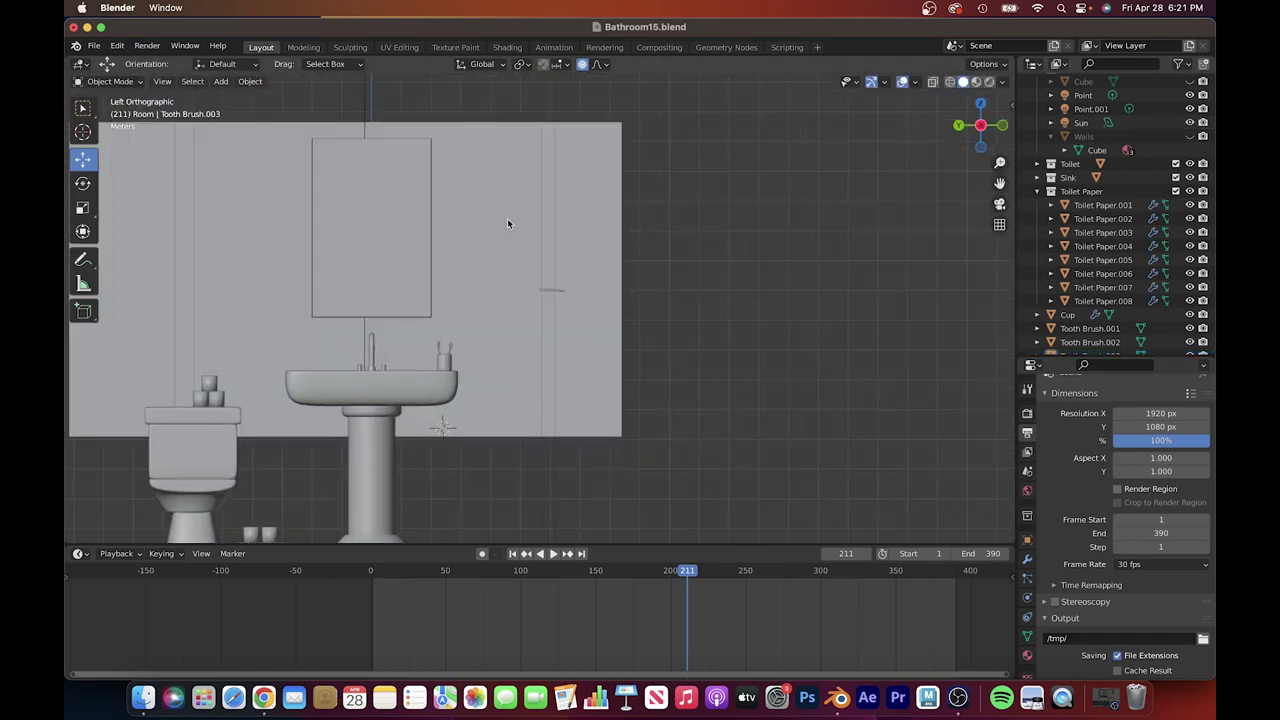
{"action": "scroll", "coordinate": [507, 218], "scroll_direction": "up", "scroll_amount": 5}
{"action": "key", "text": "y"}
{"action": "key", "text": "5"}
{"action": "key", "text": "minus"}
{"action": "key", "text": "Return"}
- Cancel a further 2-degree Y tilt and undo to keep the brush level
{"action": "key", "text": "r"}
{"action": "key", "text": "y"}
{"action": "key", "text": "2"}
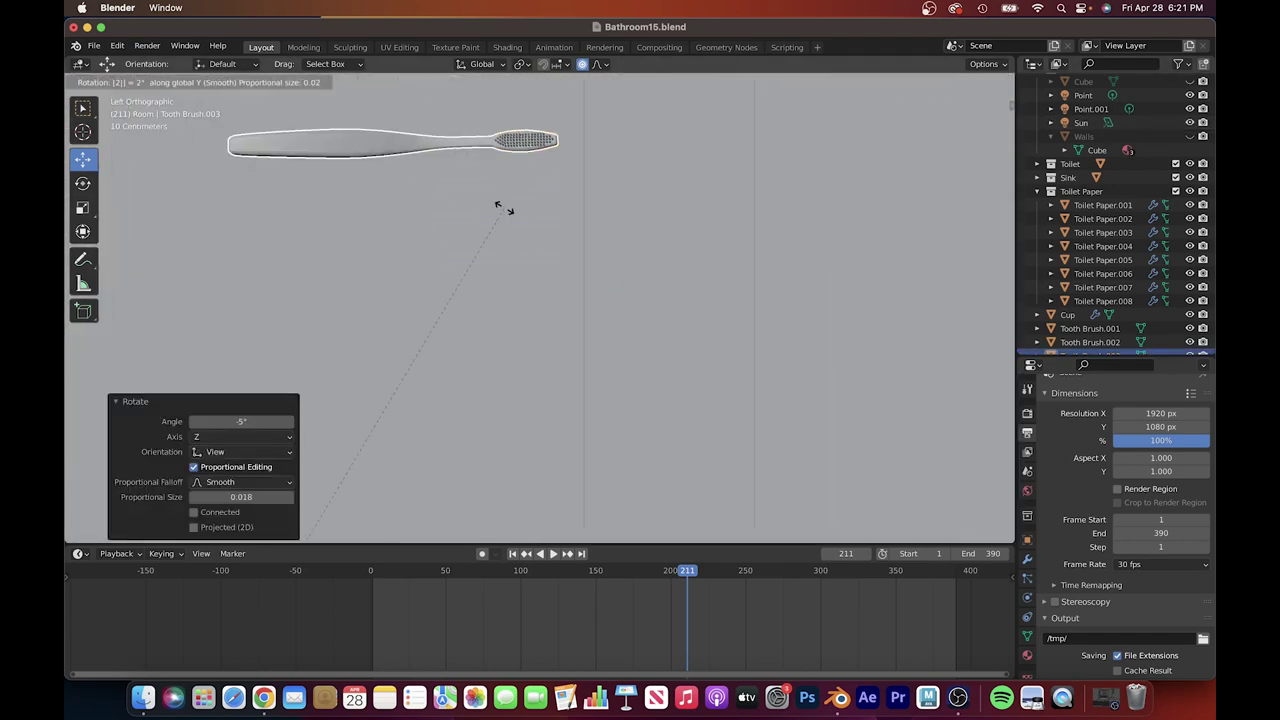
{"action": "key", "text": "Escape"}
{"action": "key", "text": "ctrl+z"}
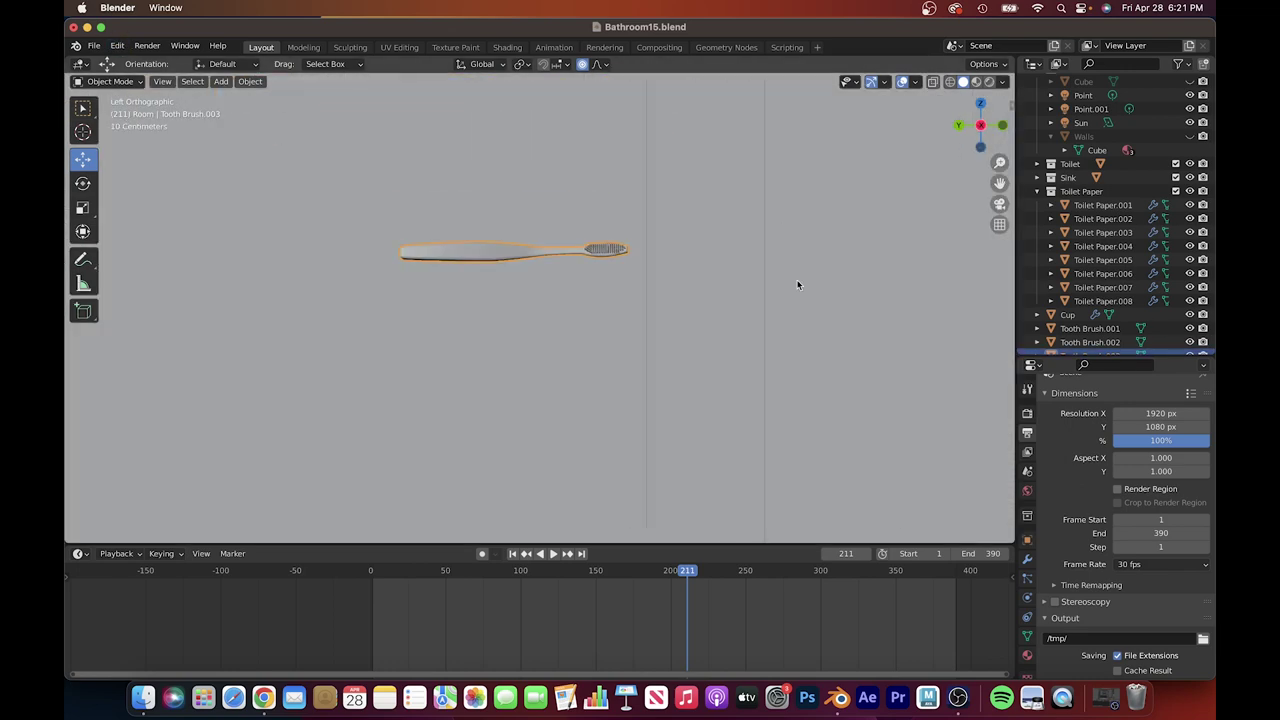
{"action": "key", "text": "Return"}
- Move the toothbrush vertically so it rests flat on the sink's back rim
{"action": "mouse_move", "coordinate": [591, 277]}
{"action": "middle_mouse_down"}
{"action": "mouse_move", "coordinate": [734, 343]}
{"action": "mouse_move", "coordinate": [788, 305]}
{"action": "mouse_move", "coordinate": [734, 366]}
{"action": "middle_mouse_up"}
{"action": "key", "text": "KP_1"}
{"action": "key", "text": "g"}
{"action": "key", "text": "z"}
{"action": "left_click", "coordinate": [678, 355]}
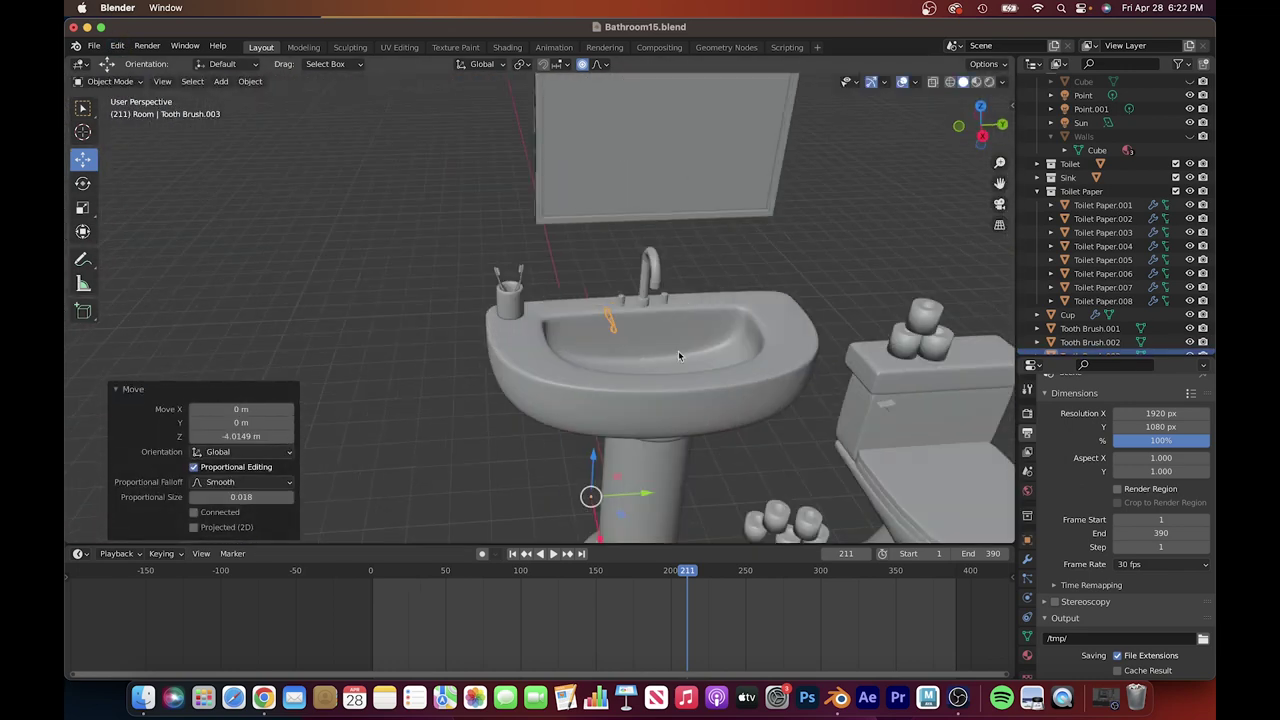
{"action": "key", "text": "Escape"}
{"action": "key", "text": "KP_1"}
{"action": "scroll", "coordinate": [700, 257], "scroll_direction": "up", "scroll_amount": 5}
{"action": "key", "text": "g"}
{"action": "left_click", "coordinate": [720, 217]}
{"action": "middle_click_drag", "start_coordinate": [720, 217], "coordinate": [676, 294]}
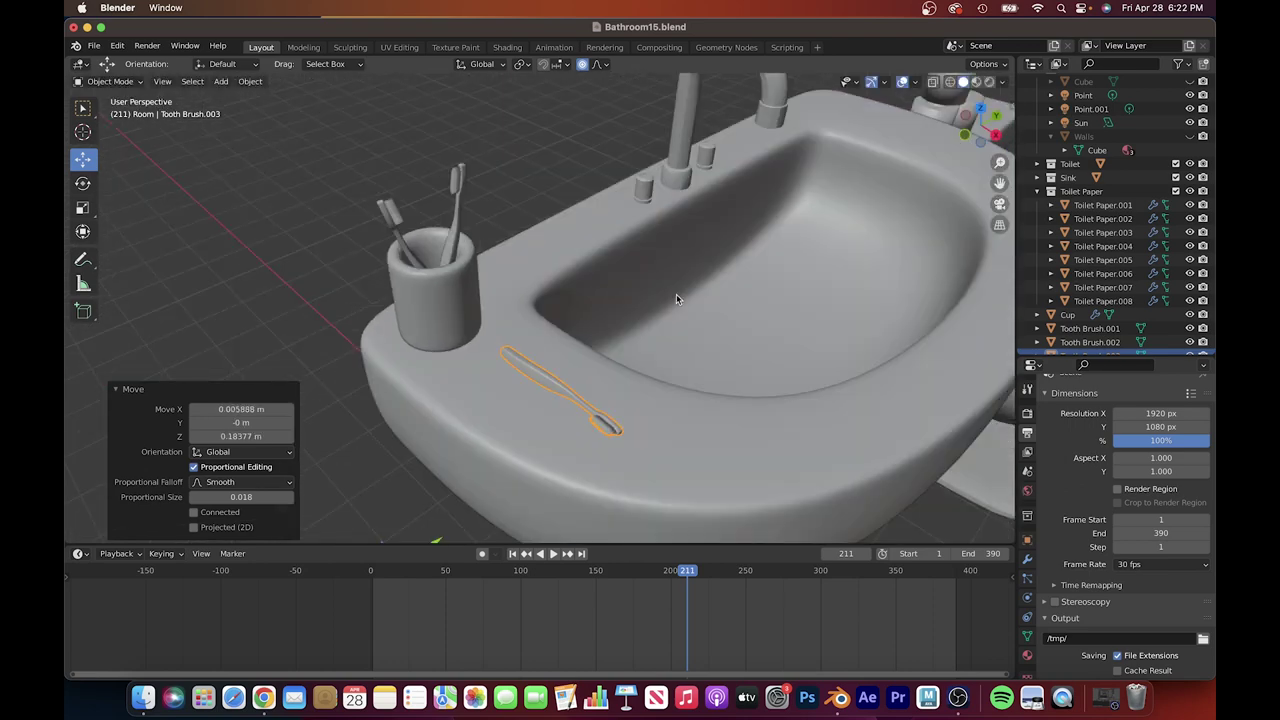
{"action": "mouse_move", "coordinate": [728, 251]}
{"action": "middle_mouse_down"}
{"action": "mouse_move", "coordinate": [614, 286]}
{"action": "mouse_move", "coordinate": [718, 360]}
{"action": "middle_mouse_up"}
{"action": "scroll", "coordinate": [690, 330], "scroll_direction": "down", "scroll_amount": 5}
- Select every object in the bathroom and apply their transforms
{"action": "key", "text": "a"}
{"action": "left_click", "coordinate": [250, 81]}
{"action": "left_click", "coordinate": [440, 209]}
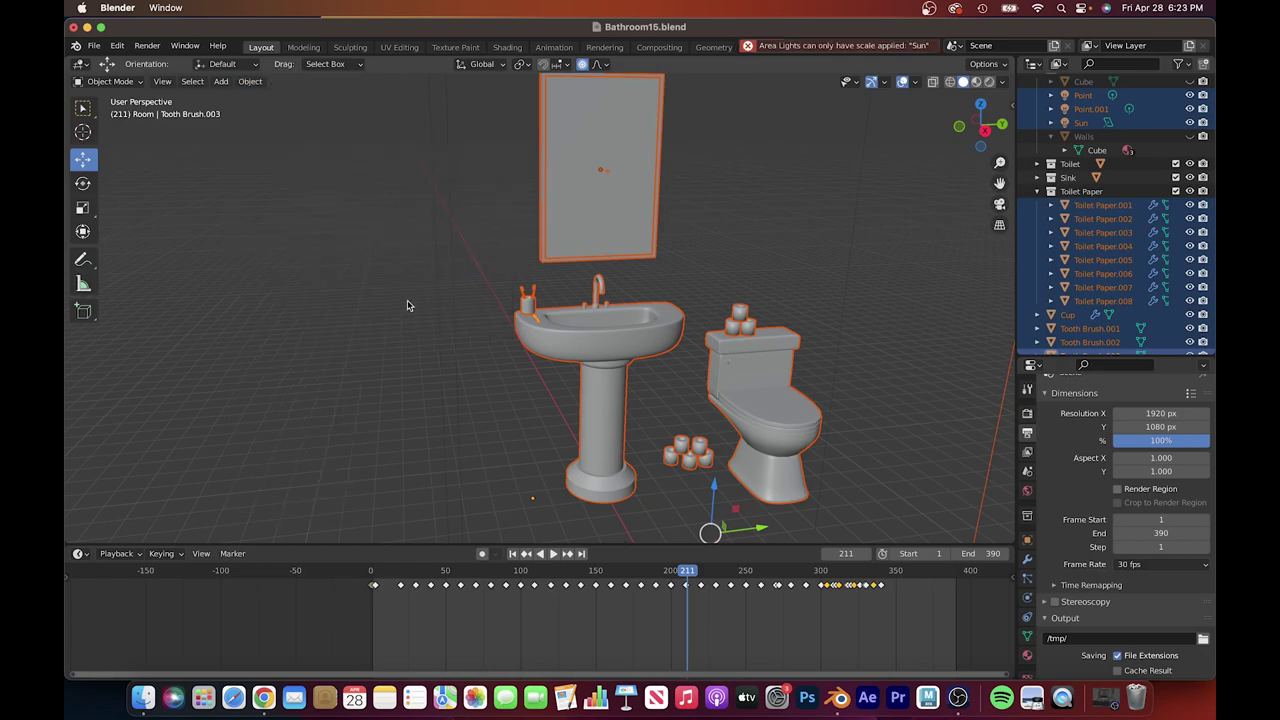
{"action": "middle_click_drag", "start_coordinate": [406, 303], "coordinate": [604, 277]}
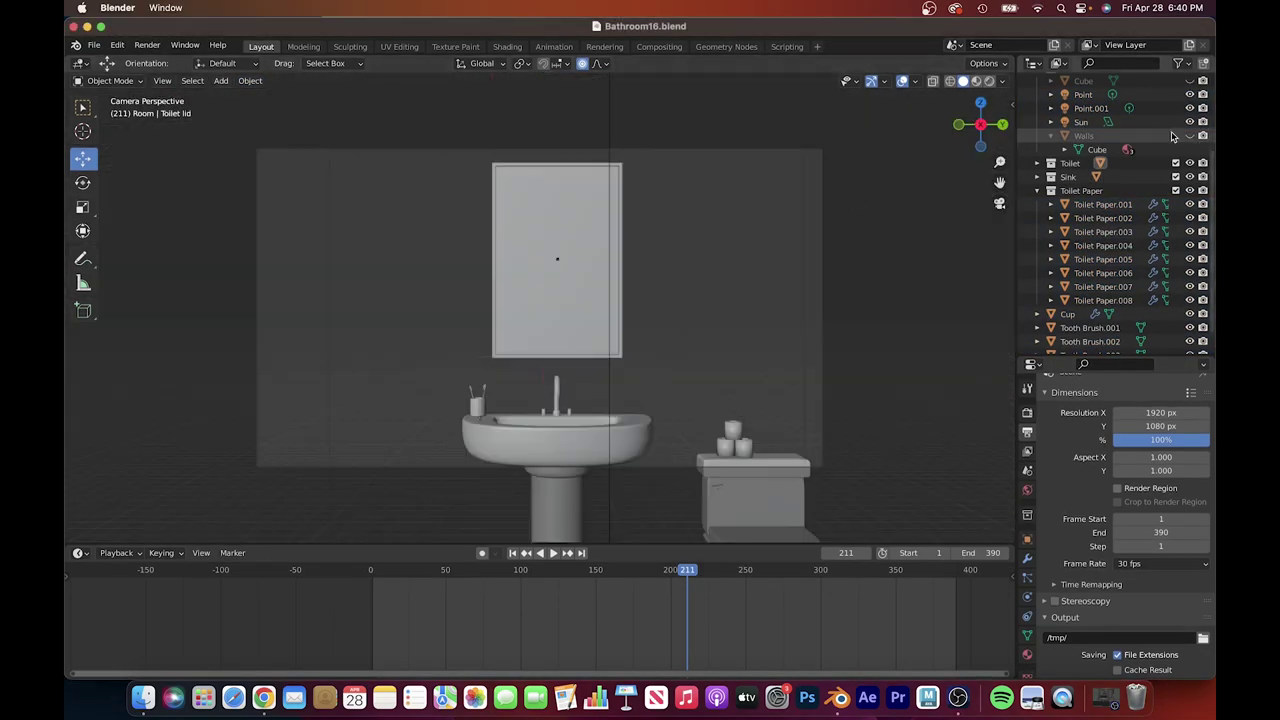
- Switch to rendered shading, make Point.001 a spot light, and inspect the Point light's animation
{"action": "left_click", "coordinate": [990, 81]}
{"action": "left_click", "coordinate": [1091, 108]}
{"action": "left_click", "coordinate": [1027, 597]}
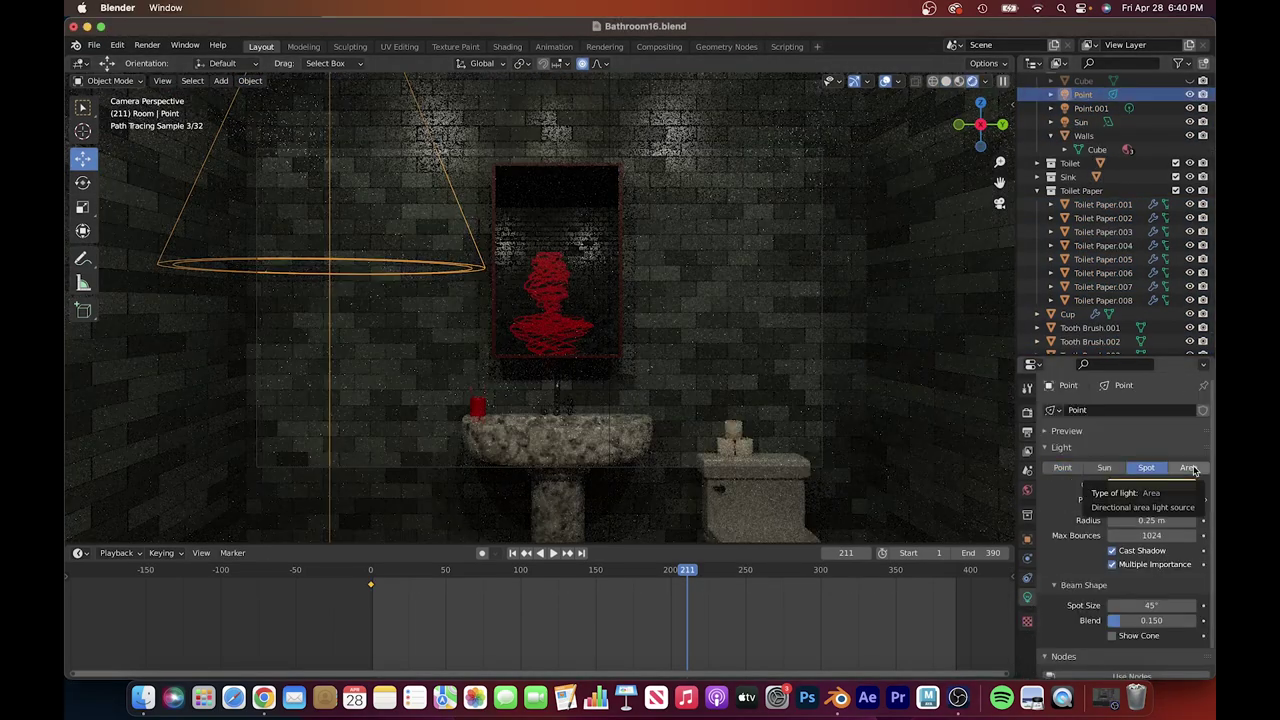
{"action": "left_click", "coordinate": [1146, 467]}
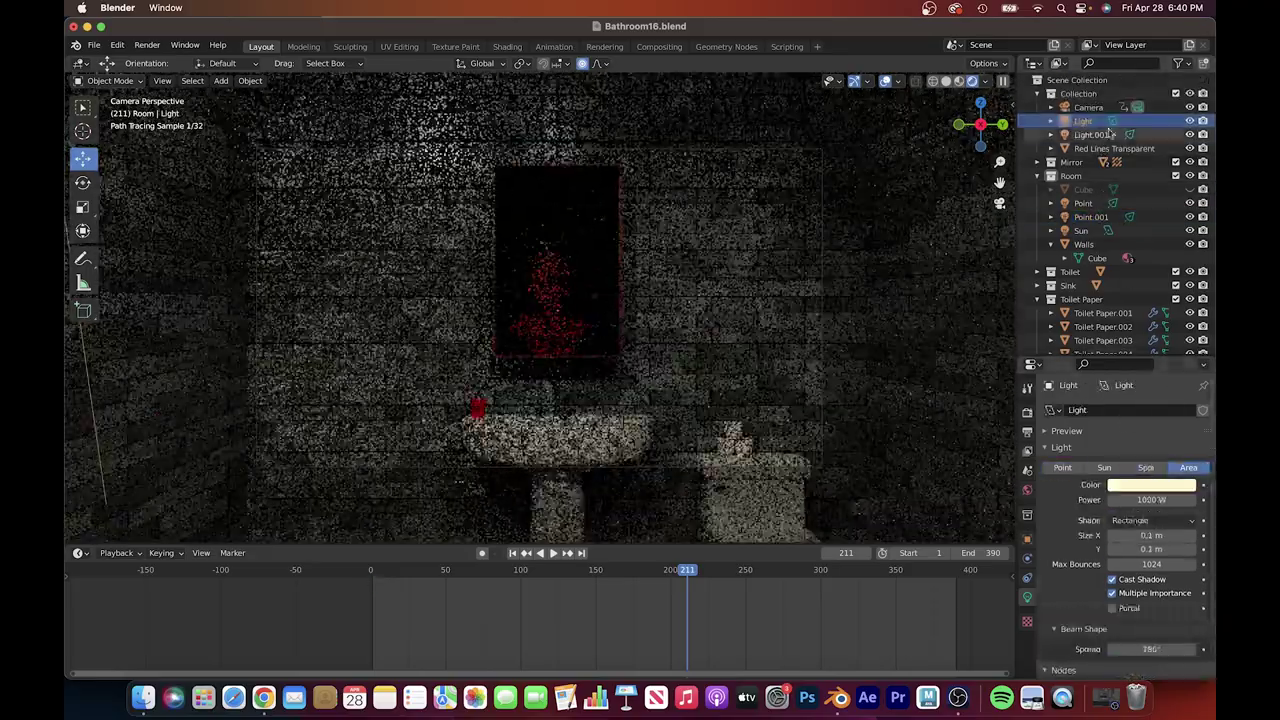
{"action": "left_click", "coordinate": [1083, 203]}
{"action": "left_click", "coordinate": [379, 580]}
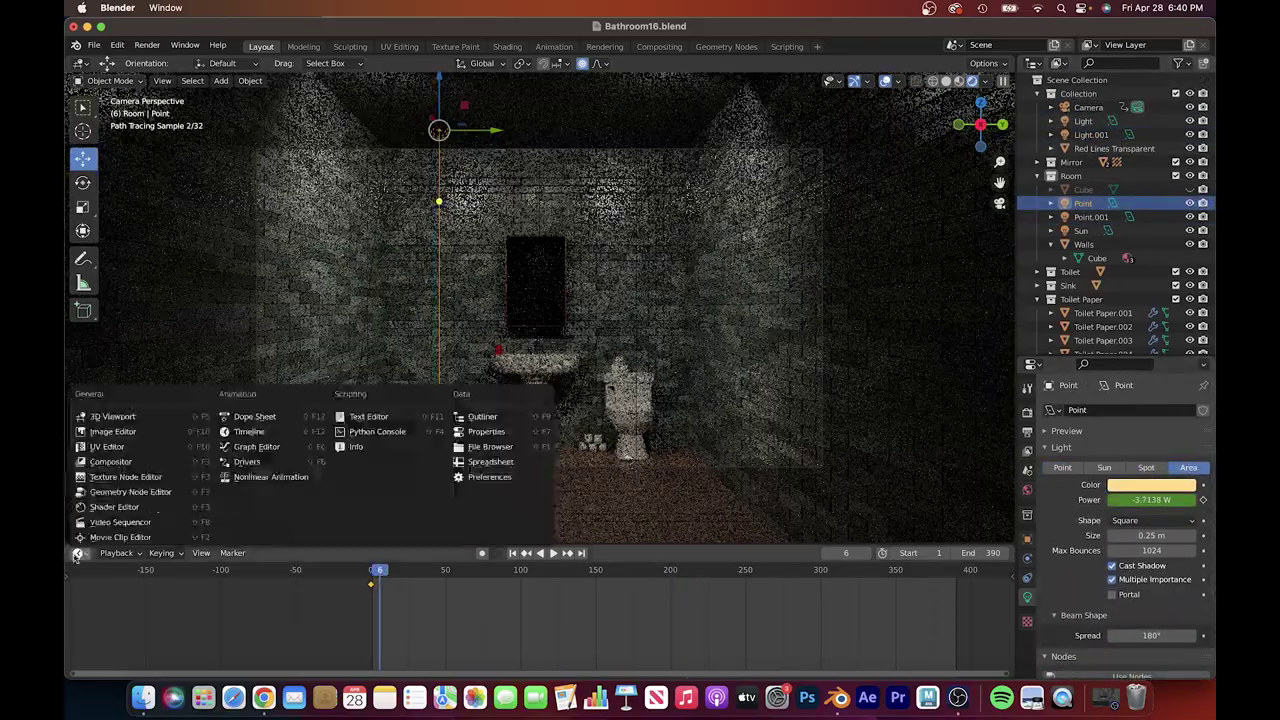
{"action": "key", "text": "ctrl+Tab"}
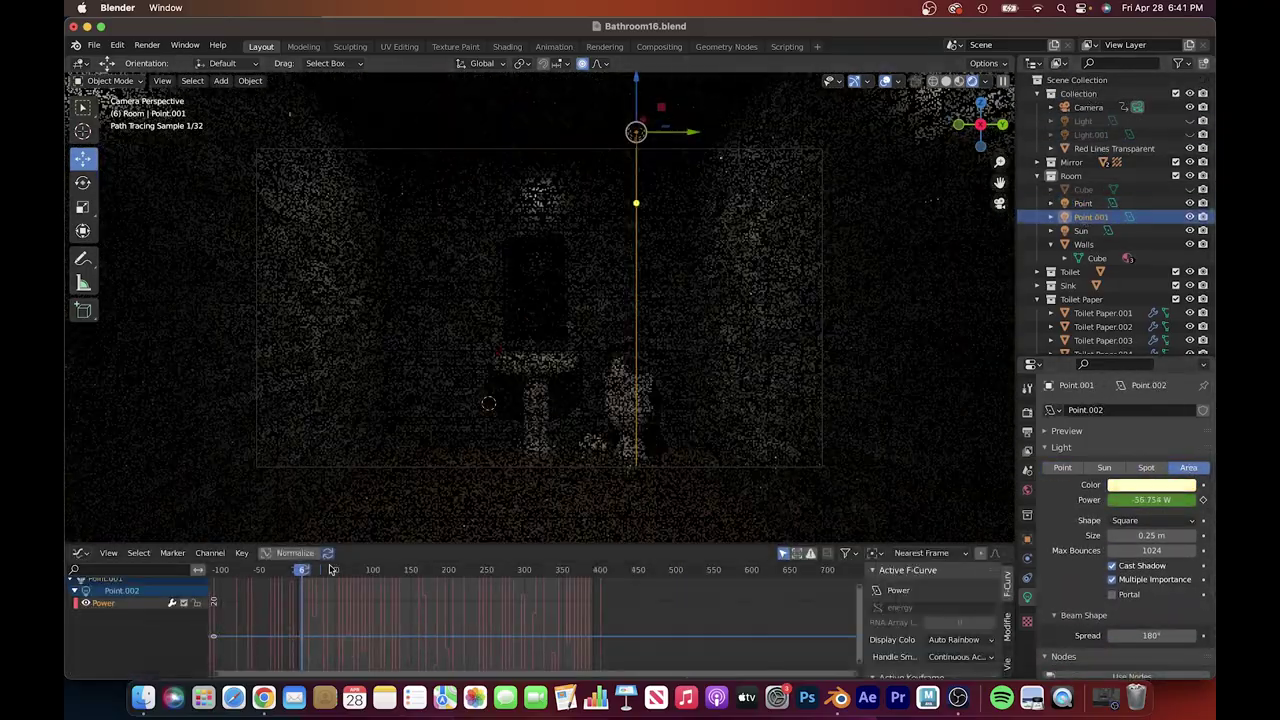
{"action": "left_click_drag", "start_coordinate": [301, 569], "coordinate": [522, 569]}
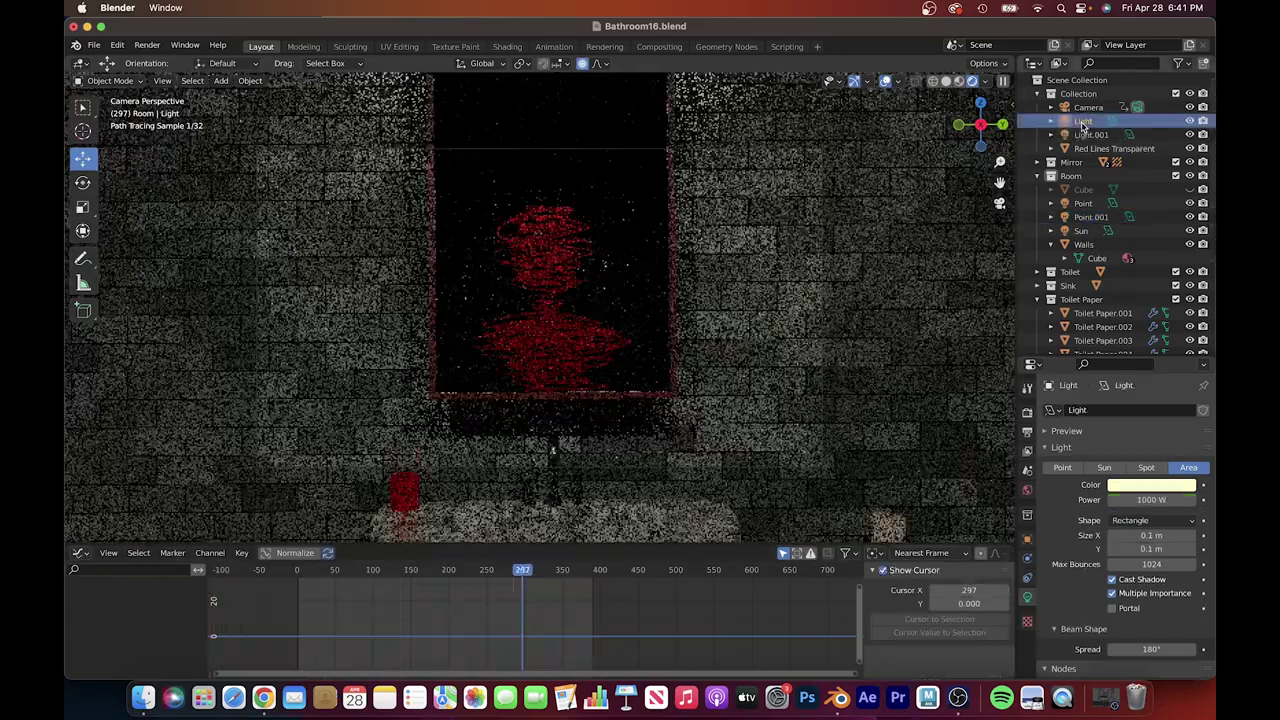
- Set Light.001's power to 200 W
{"action": "left_click", "coordinate": [1090, 134]}
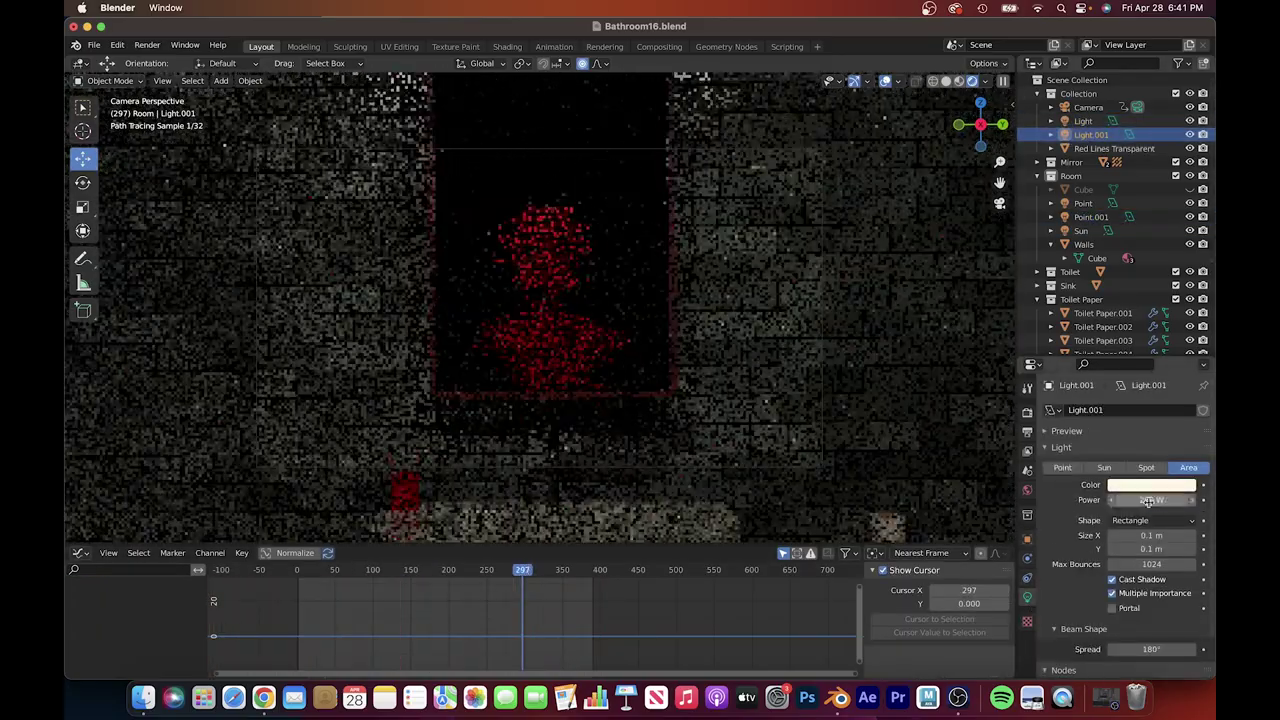
{"action": "left_click", "coordinate": [1083, 121]}
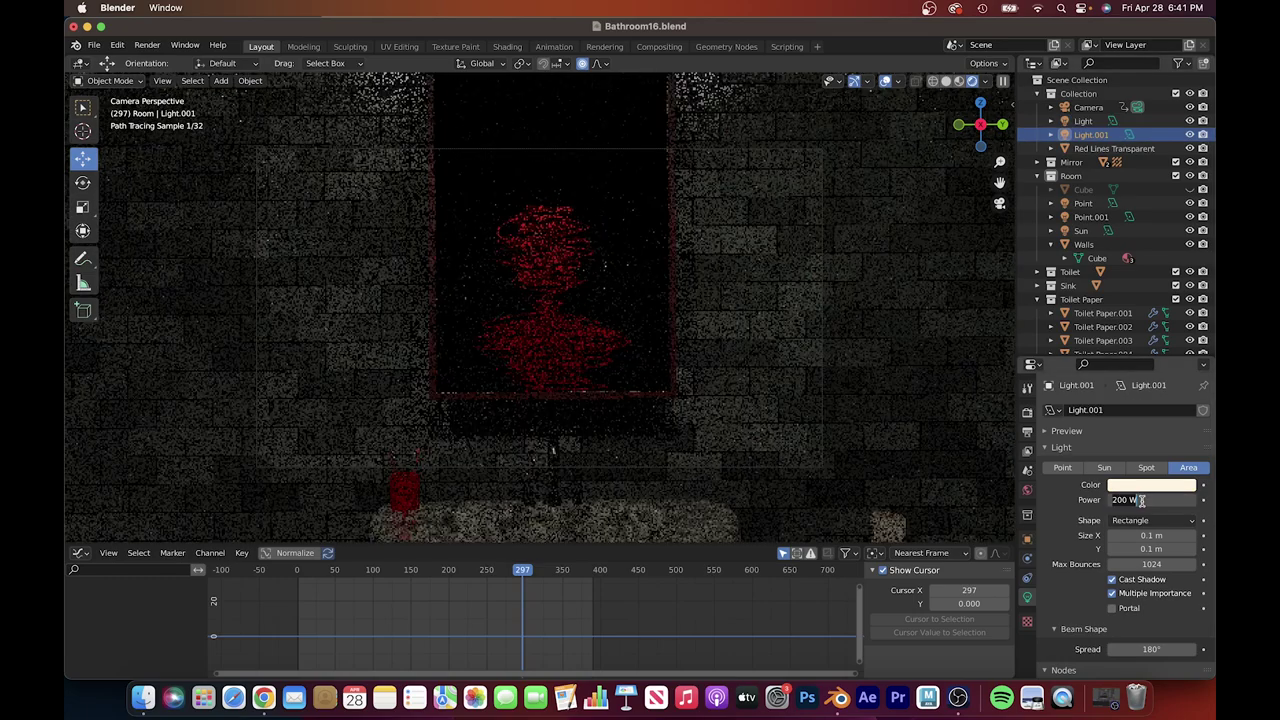
{"action": "key", "text": "Return"}
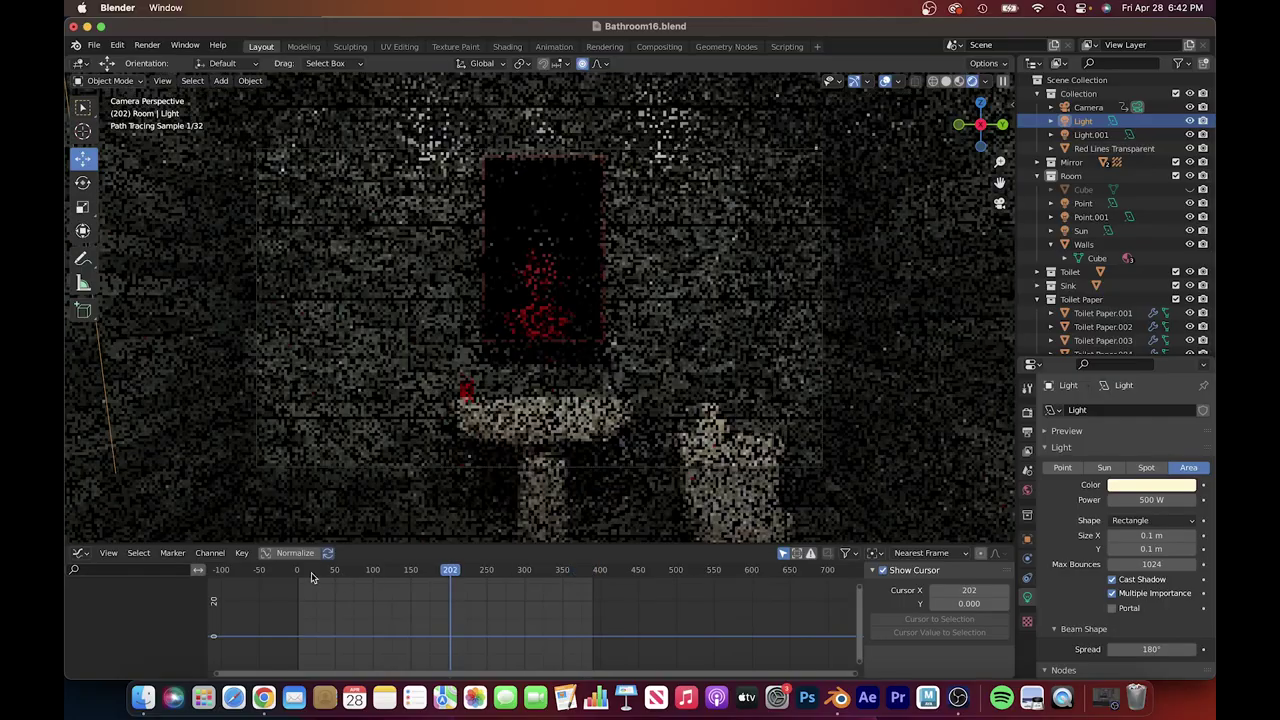
- At frame 300, insert location keyframes on Light and Light.001
{"action": "left_click", "coordinate": [524, 572]}
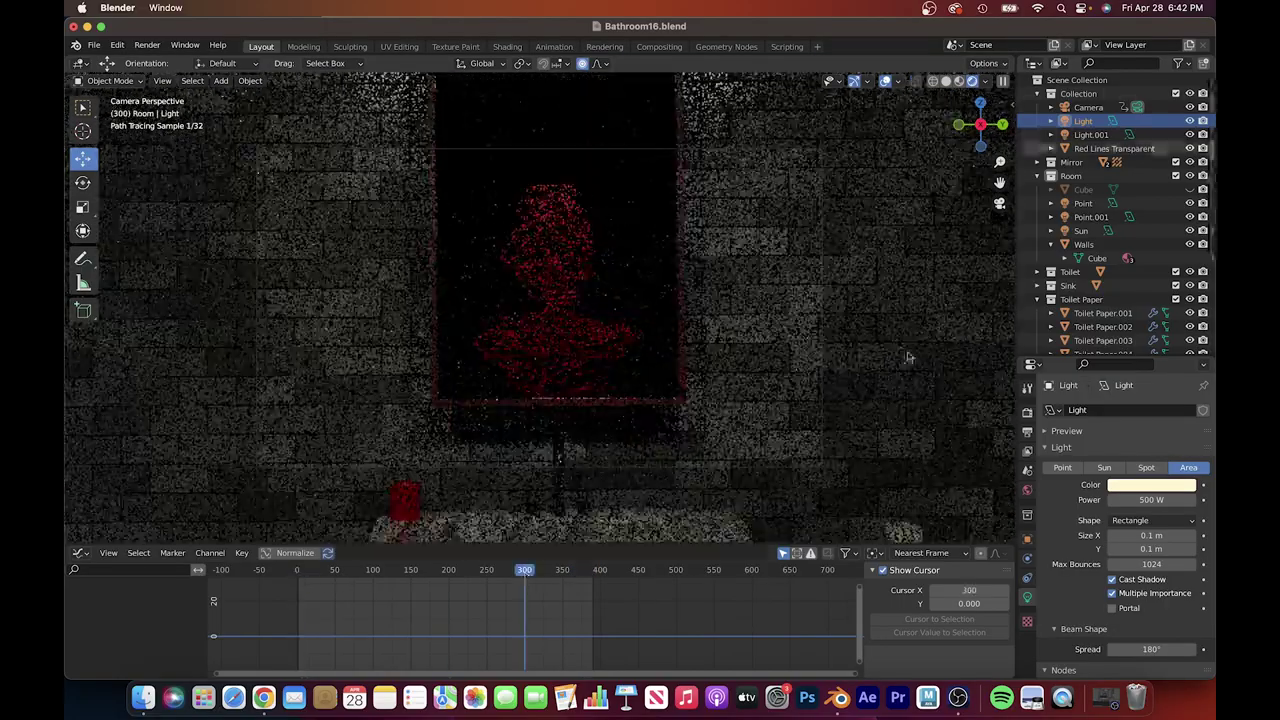
{"action": "left_click", "coordinate": [829, 349]}
{"action": "left_click", "coordinate": [840, 330]}
{"action": "key", "text": "i"}
{"action": "left_click", "coordinate": [826, 347]}
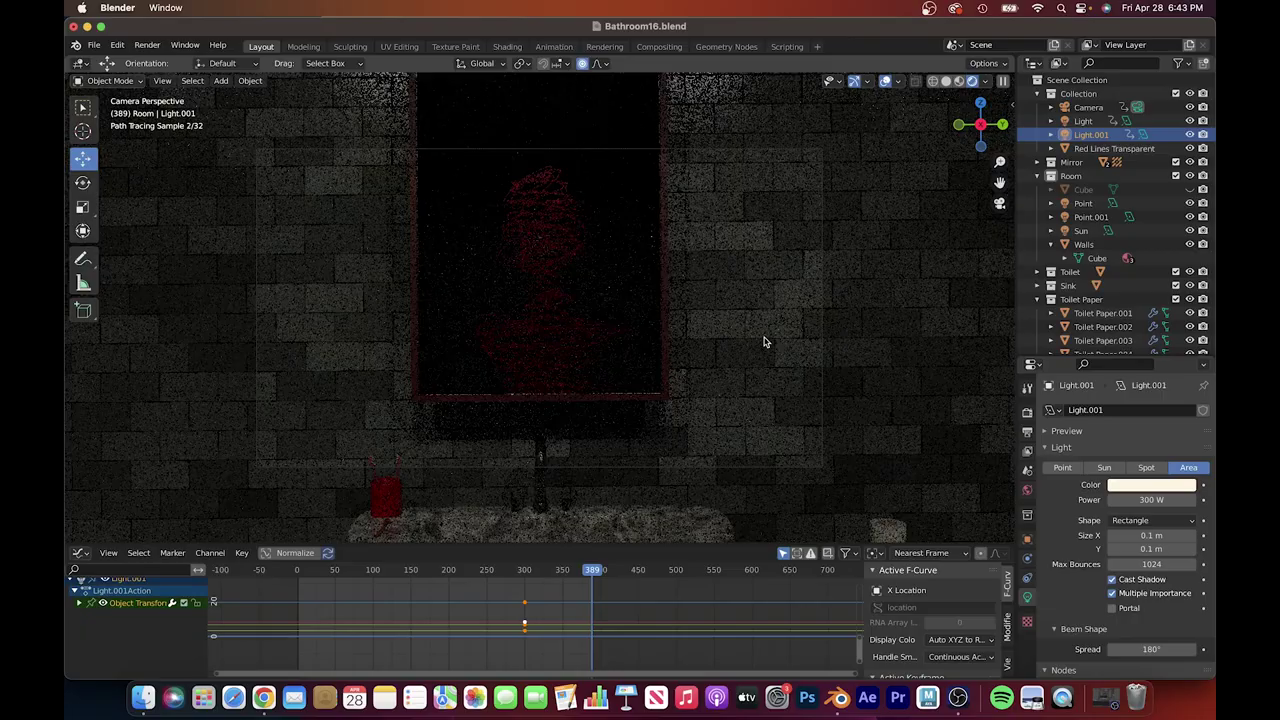
- Insert a keyframe at frame 389, then check the lighting at frames 52 and 253
{"action": "left_click", "coordinate": [832, 232]}
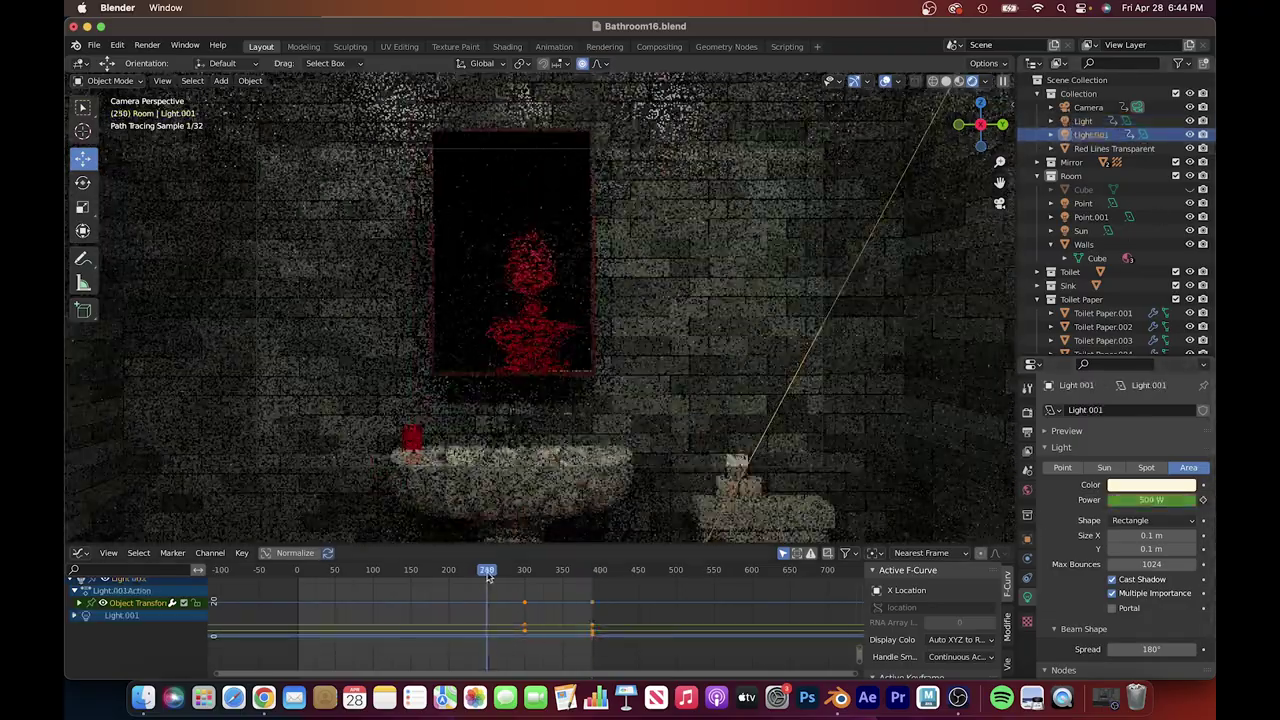
{"action": "left_click", "coordinate": [336, 574]}
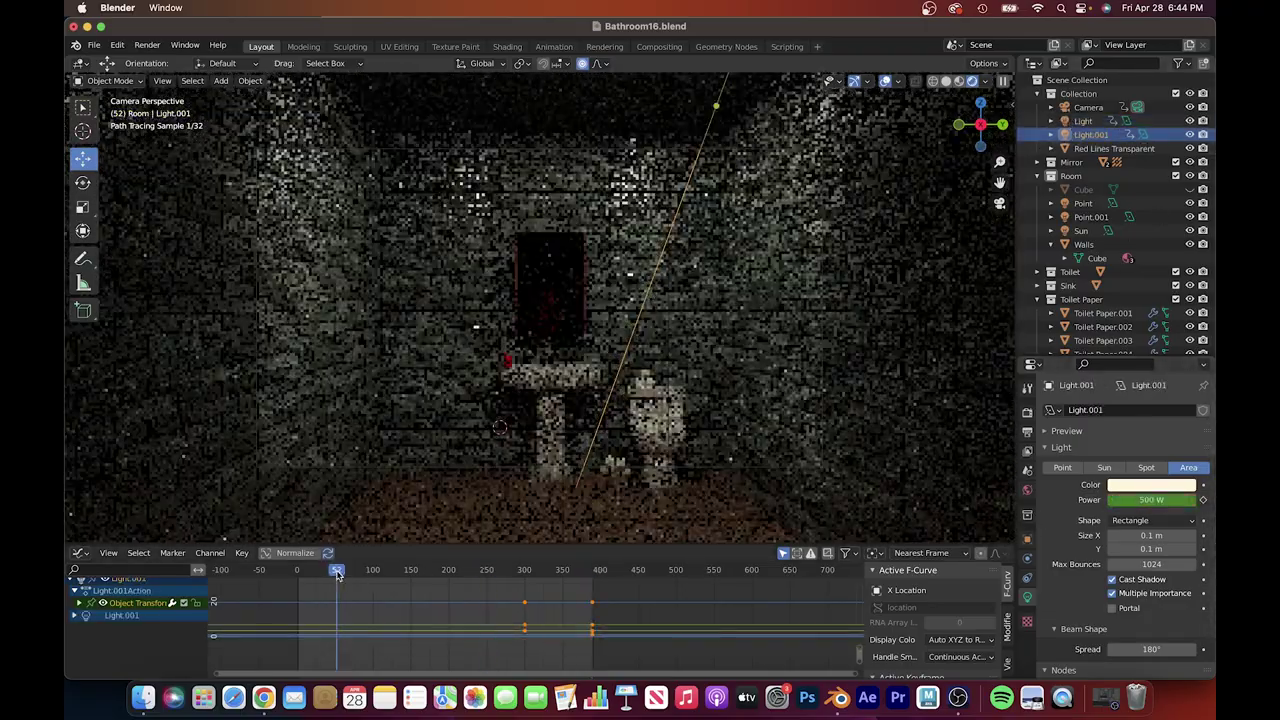
{"action": "left_click", "coordinate": [1083, 121]}
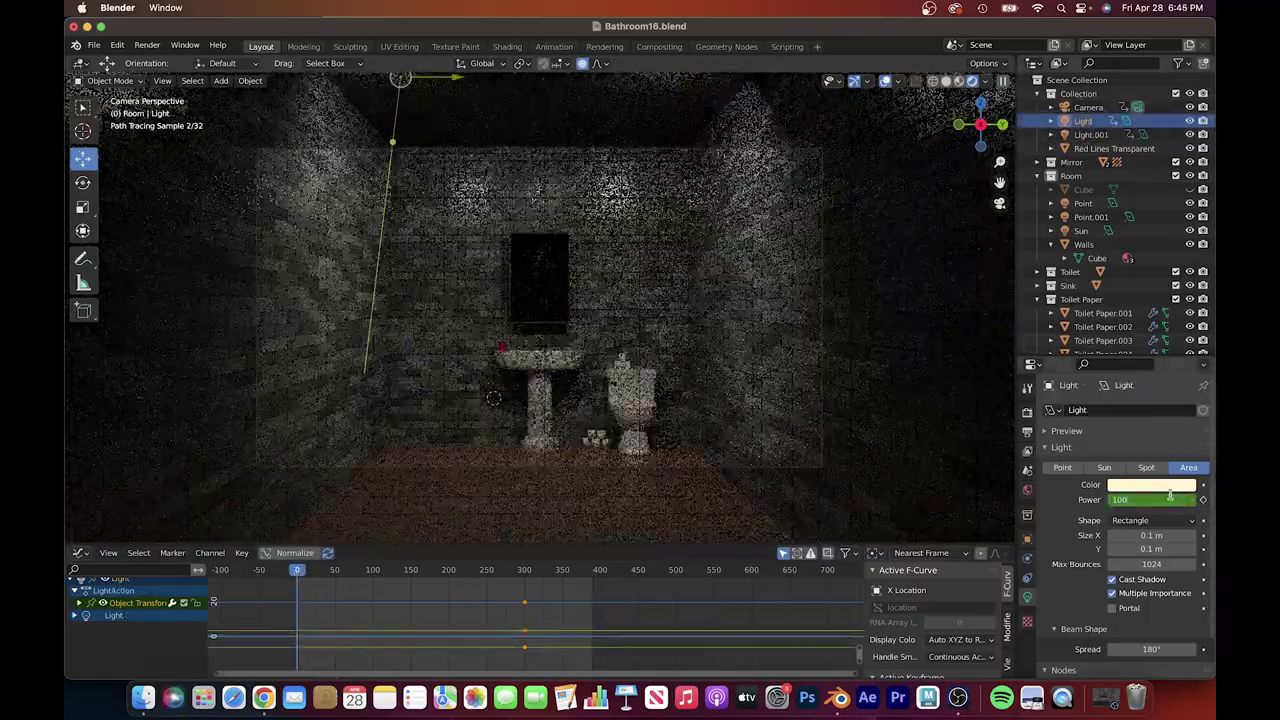
{"action": "left_click_drag", "start_coordinate": [489, 576], "coordinate": [503, 571]}
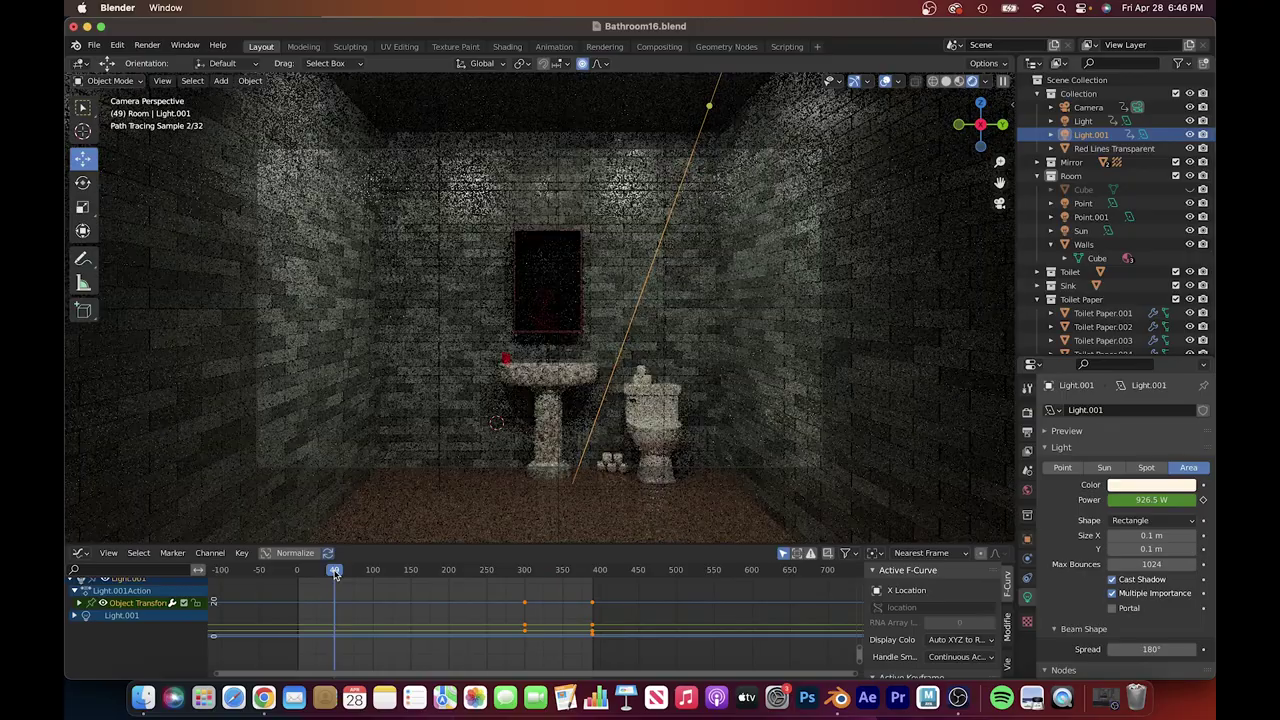
- Review the lights' power by scrubbing frames 150–302, then return to solid shading
{"action": "left_click", "coordinate": [1090, 217]}
{"action": "left_click", "coordinate": [1084, 204]}
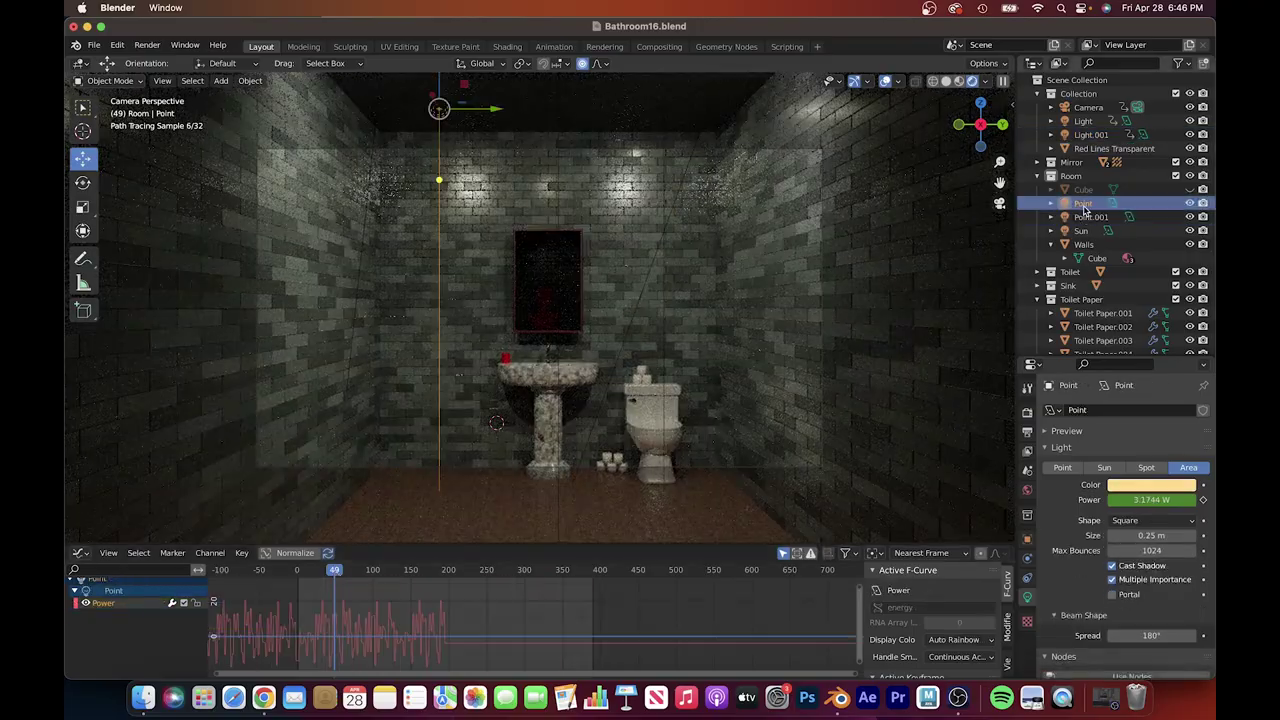
{"action": "left_click", "coordinate": [1090, 134]}
{"action": "left_click", "coordinate": [527, 571]}
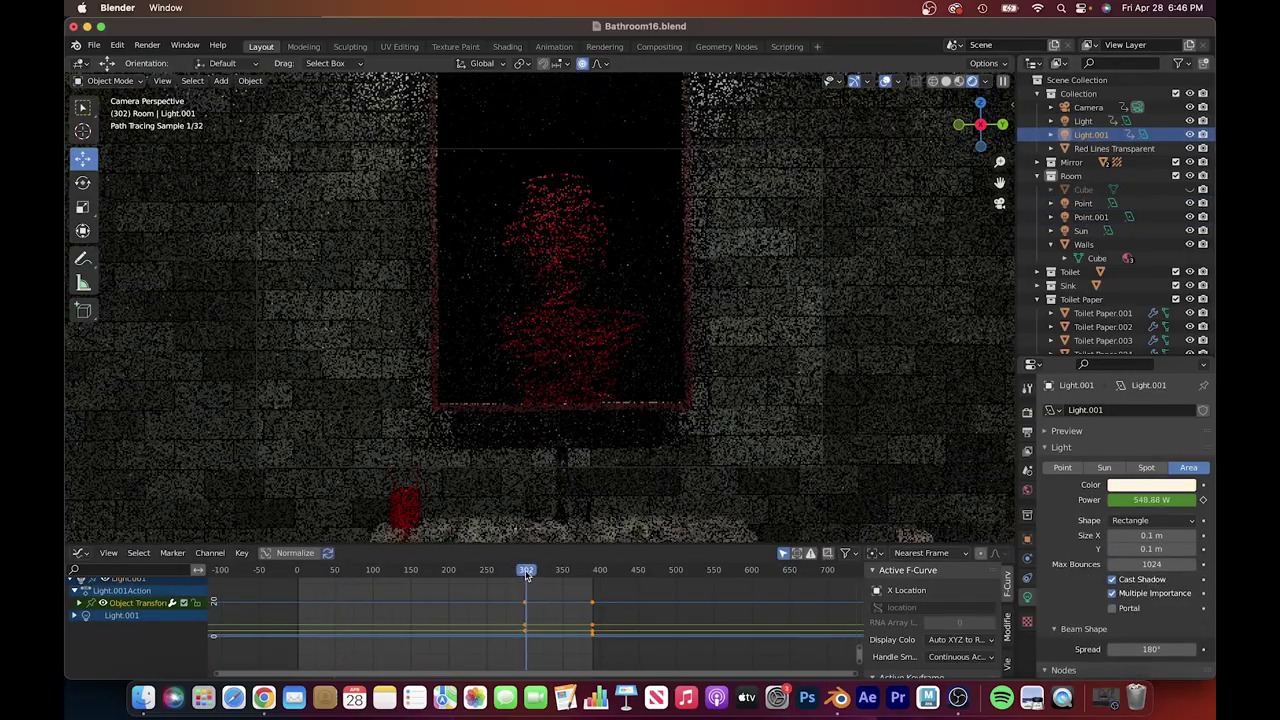
{"action": "mouse_move", "coordinate": [526, 573]}
{"action": "left_mouse_down"}
{"action": "mouse_move", "coordinate": [330, 573]}
{"action": "mouse_move", "coordinate": [527, 573]}
{"action": "left_mouse_up"}
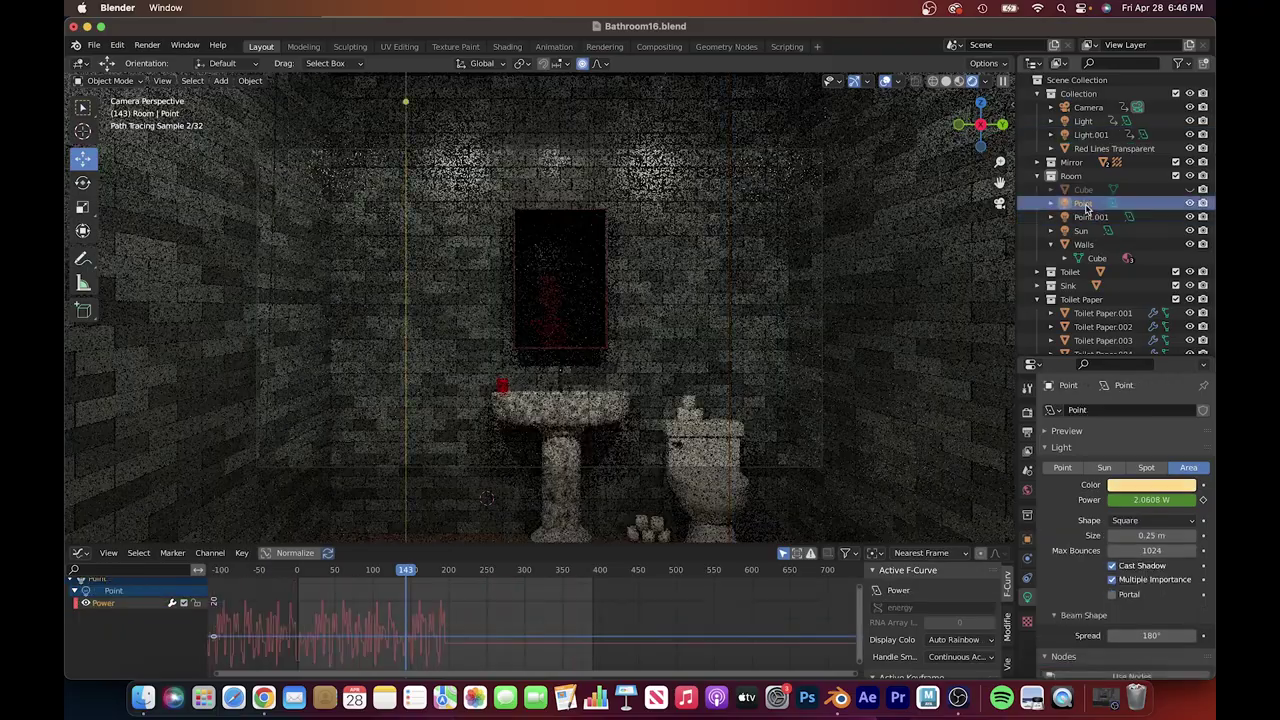
{"action": "left_click_drag", "start_coordinate": [407, 577], "coordinate": [524, 573]}
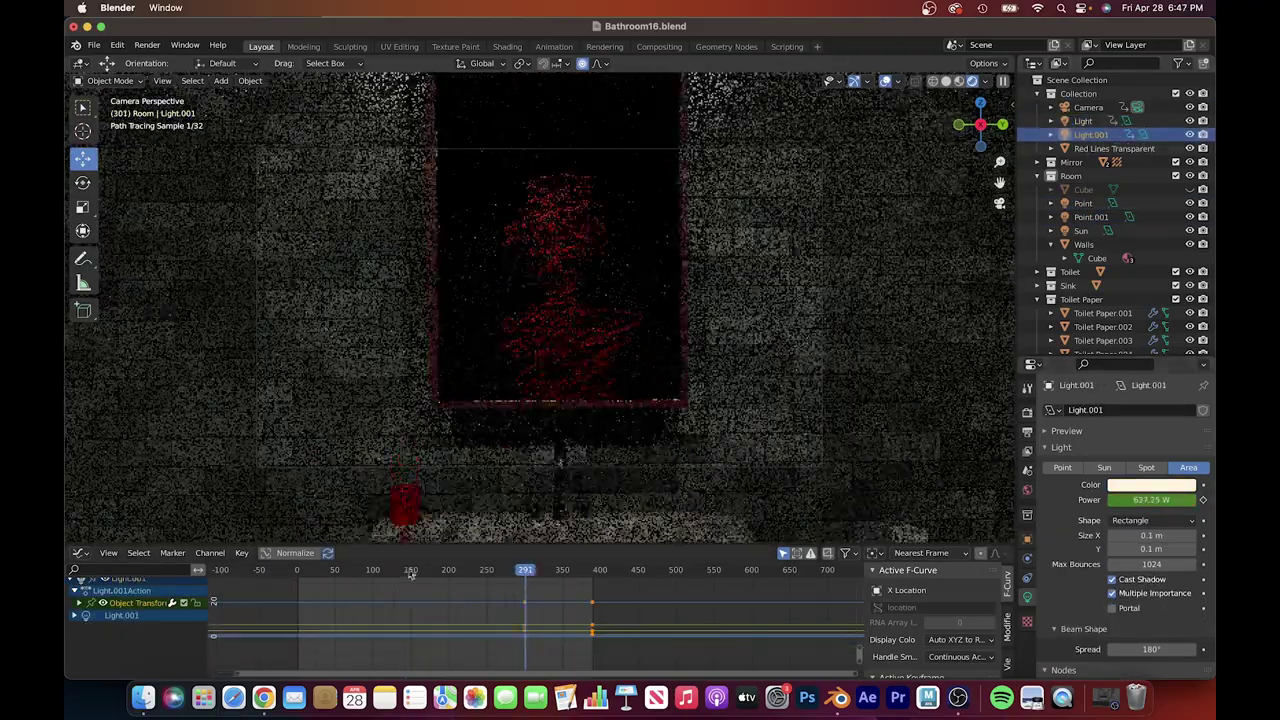
{"action": "left_click_drag", "start_coordinate": [410, 575], "coordinate": [522, 575]}
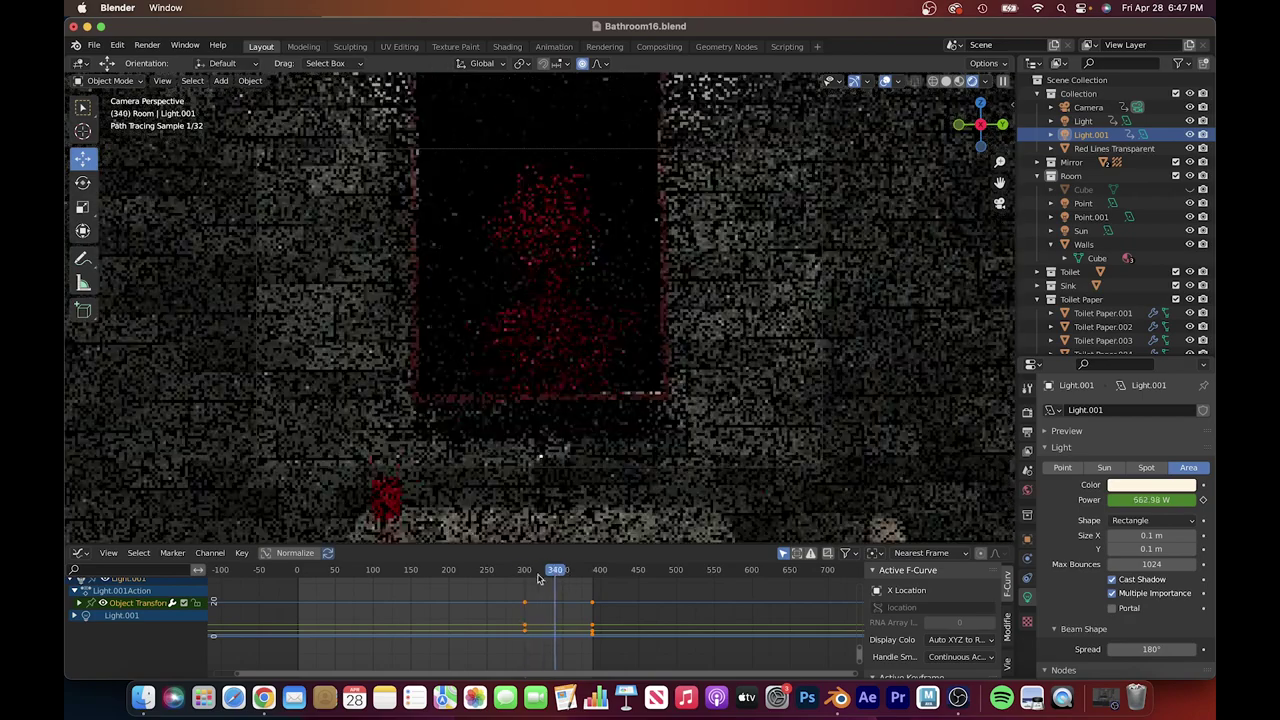
{"action": "key", "text": "ctrl+z"}
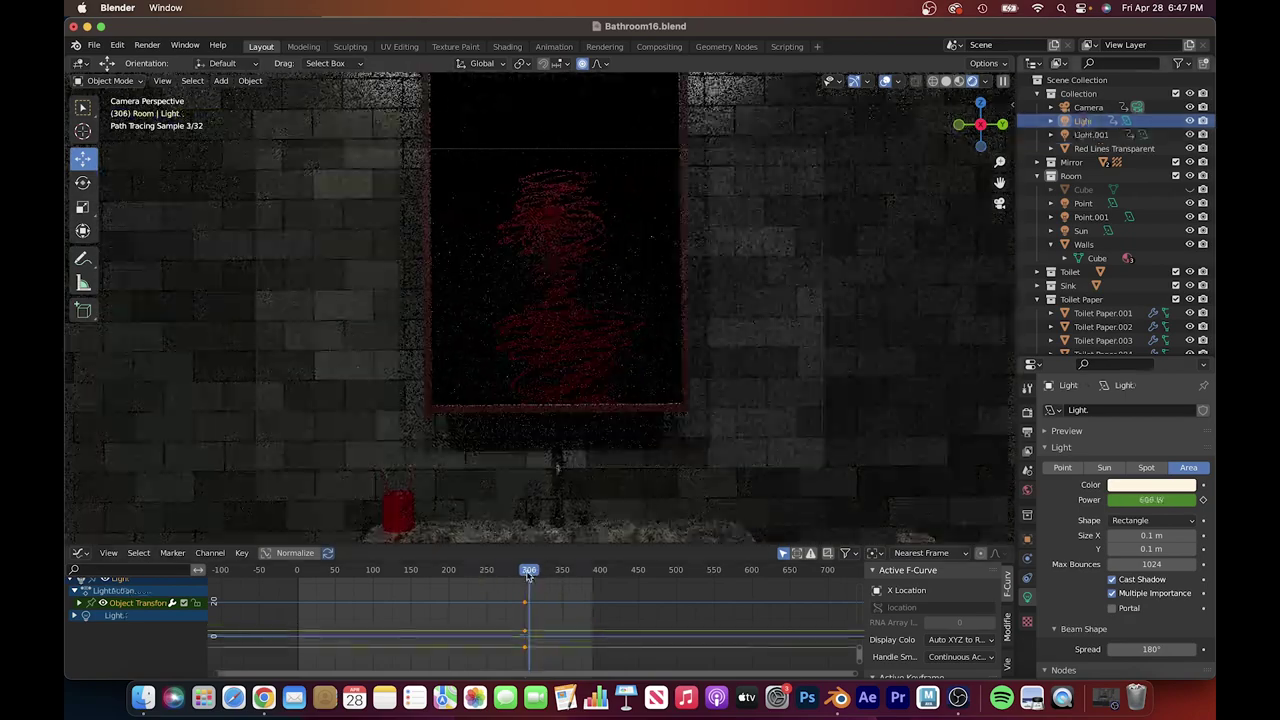
{"action": "key", "text": "ctrl+z"}
{"action": "key", "text": "ctrl+z"}
{"action": "key", "text": "ctrl+z"}
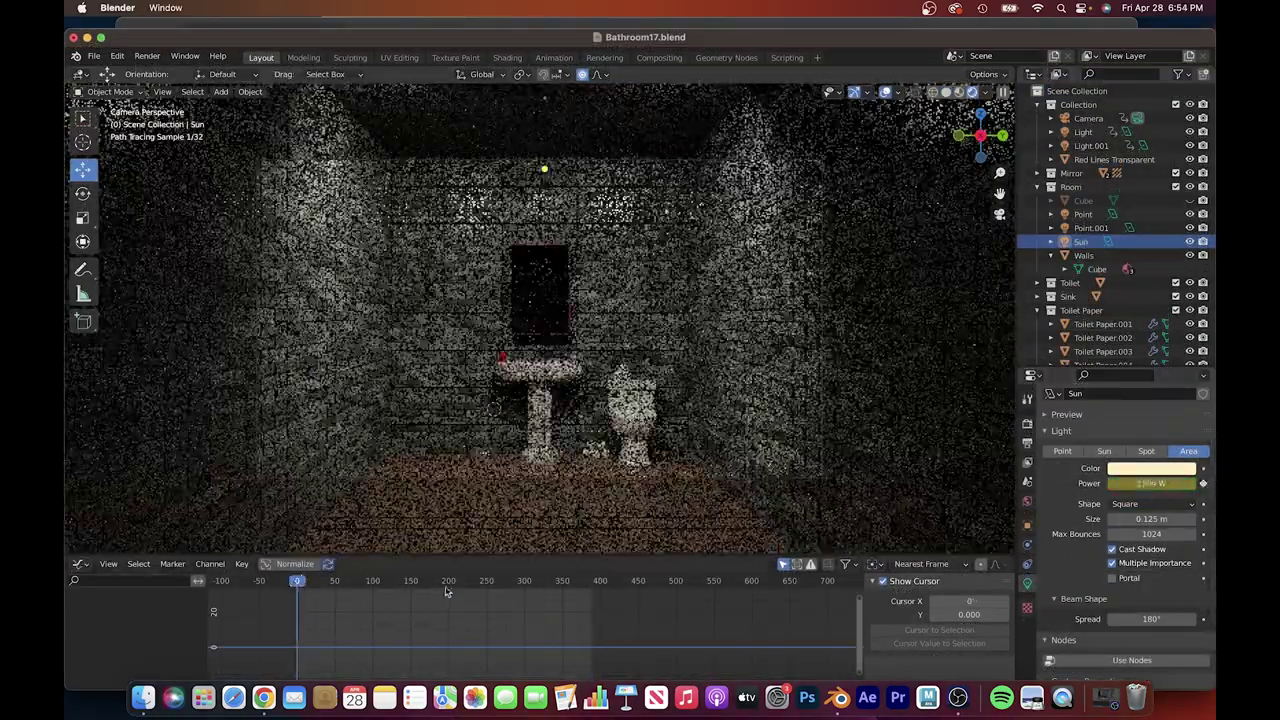
- Set the Sun light's power to 1500 W at frame 390
{"action": "mouse_move", "coordinate": [447, 591]}
{"action": "left_mouse_down"}
{"action": "mouse_move", "coordinate": [593, 583]}
{"action": "mouse_move", "coordinate": [336, 583]}
{"action": "left_mouse_up"}
{"action": "double_click", "coordinate": [1156, 484]}
{"action": "key", "text": "Return"}
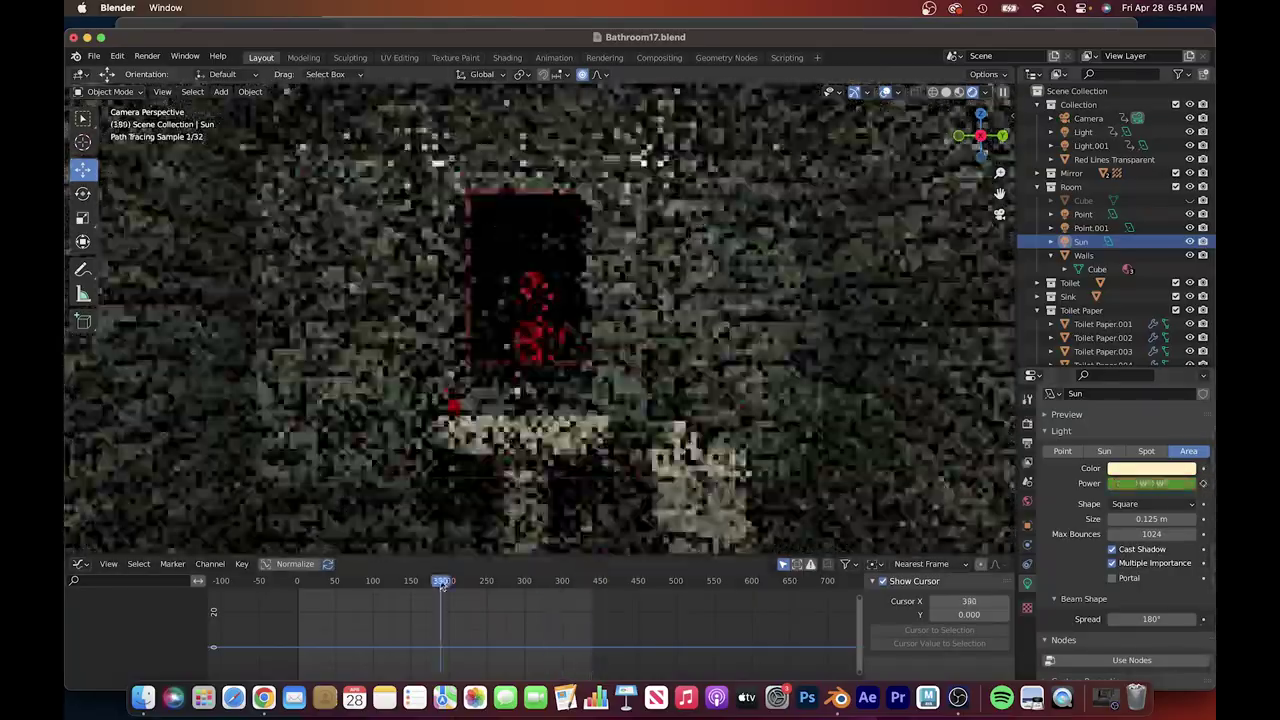
- At frame 8, rotate the area light Light toward the sink
{"action": "left_click", "coordinate": [305, 585]}
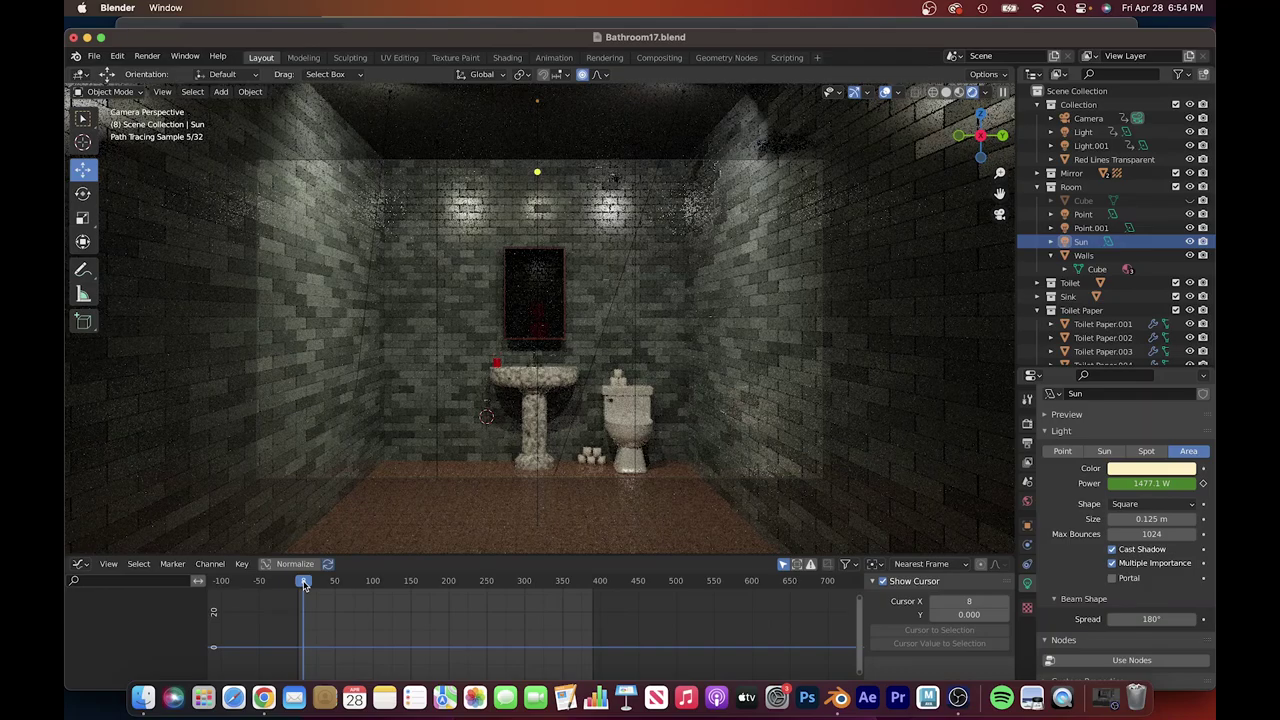
{"action": "left_click", "coordinate": [359, 378]}
{"action": "key", "text": "r"}
{"action": "left_click", "coordinate": [558, 384]}
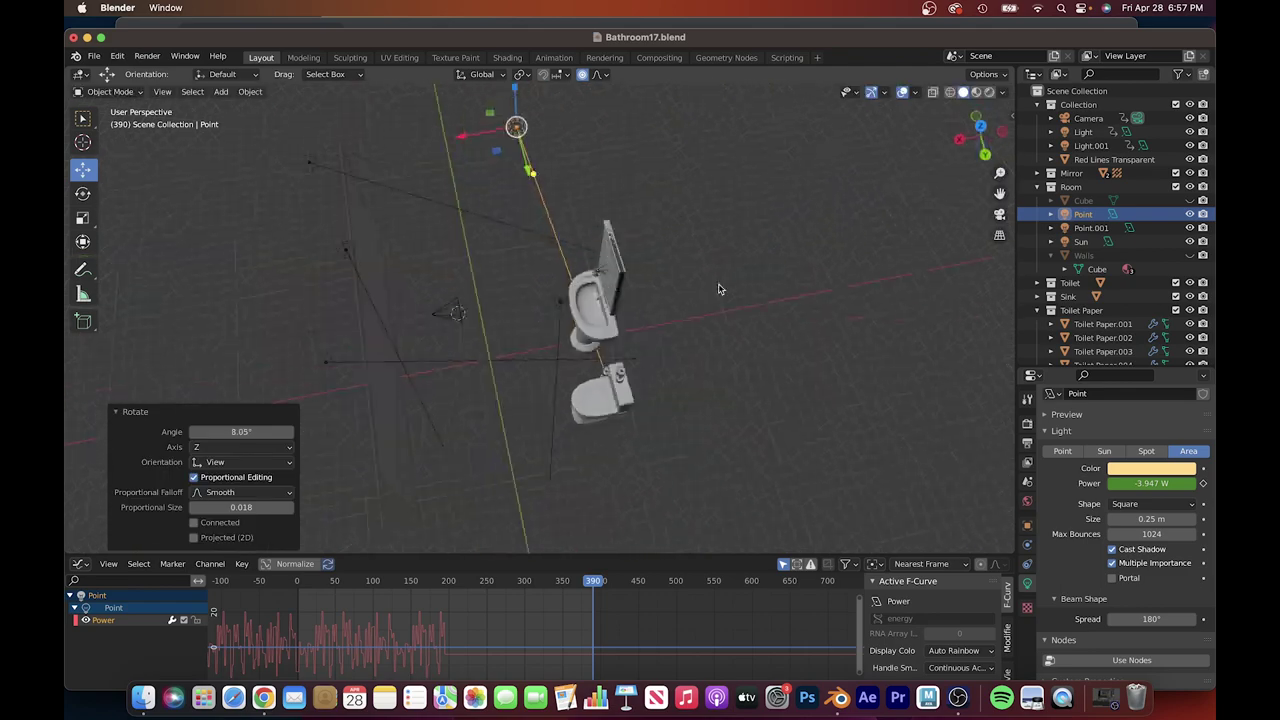
- Revert to the earlier light rotation via Undo History, then rotate the light slightly again
{"action": "left_click", "coordinate": [117, 55]}
{"action": "left_click", "coordinate": [140, 124]}
{"action": "left_click", "coordinate": [140, 242]}
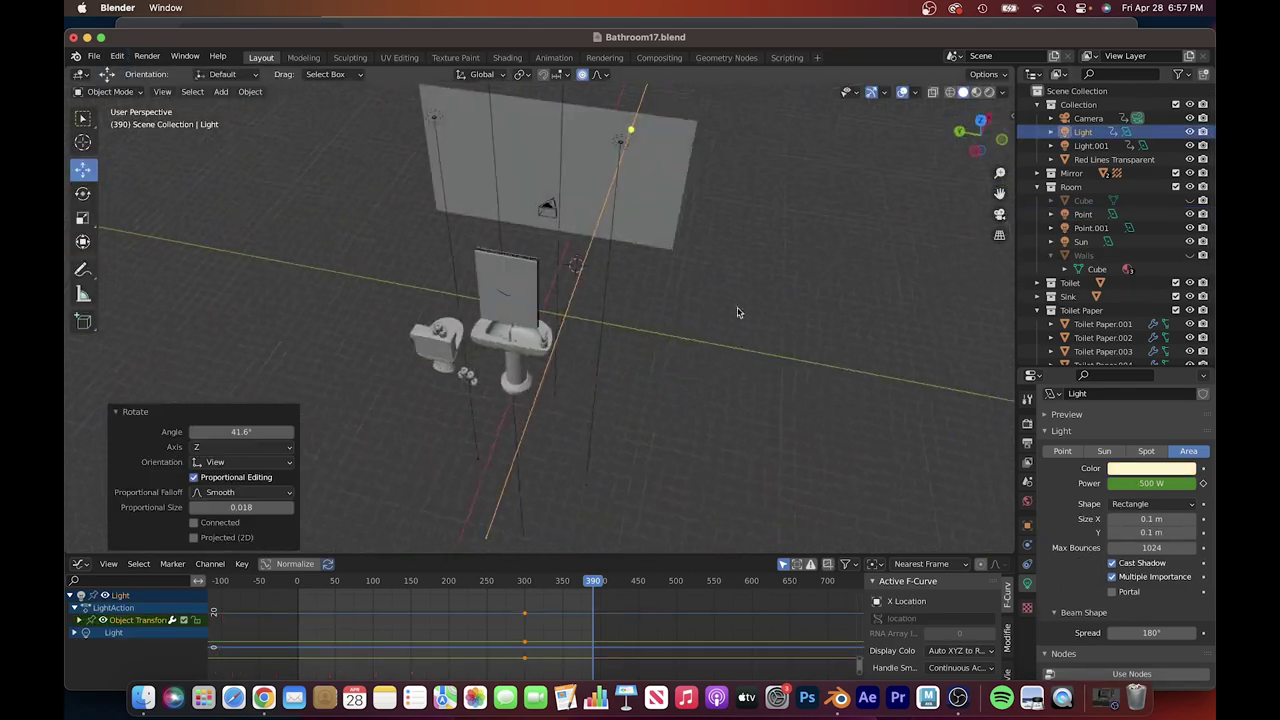
{"action": "key", "text": "r"}
{"action": "left_click", "coordinate": [633, 424]}
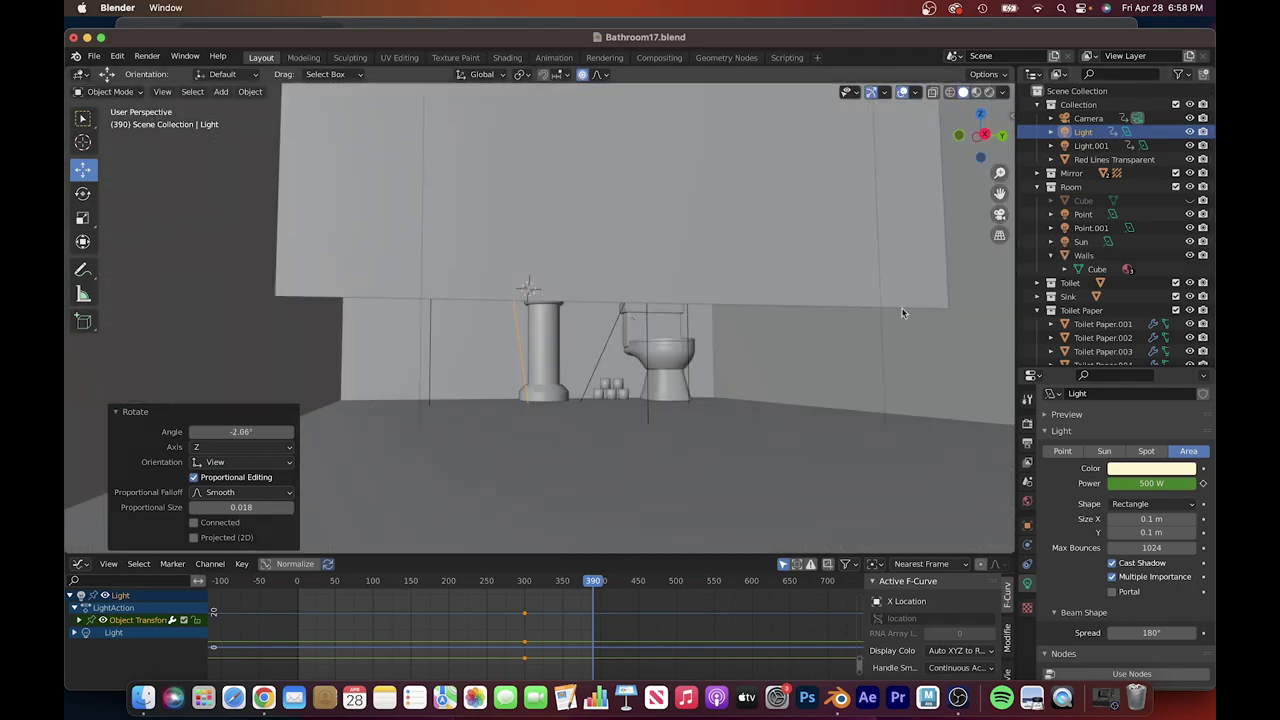
- Keyframe the area light's Power at frame 389
{"action": "left_click", "coordinate": [594, 581]}
{"action": "key", "text": "shift+s"}
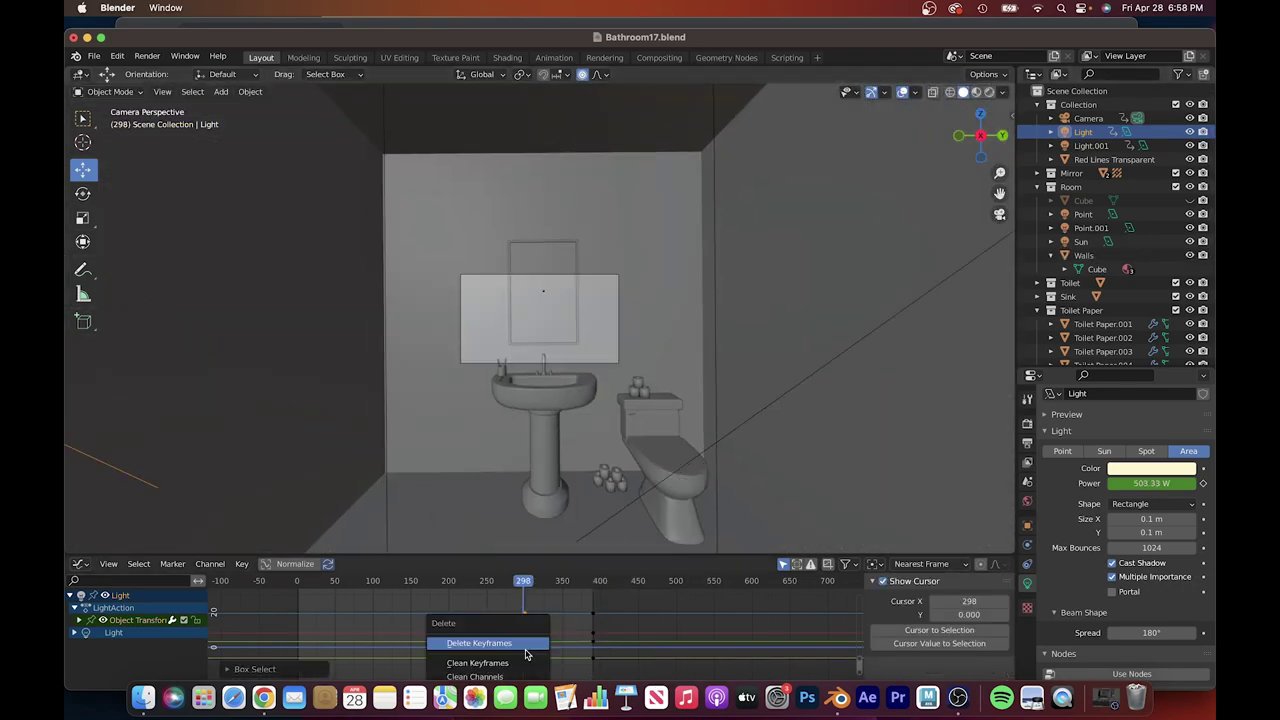
{"action": "left_click", "coordinate": [520, 645]}
- Delete the old frame-0 Power keyframes in the Dope Sheet
{"action": "left_click", "coordinate": [296, 581]}
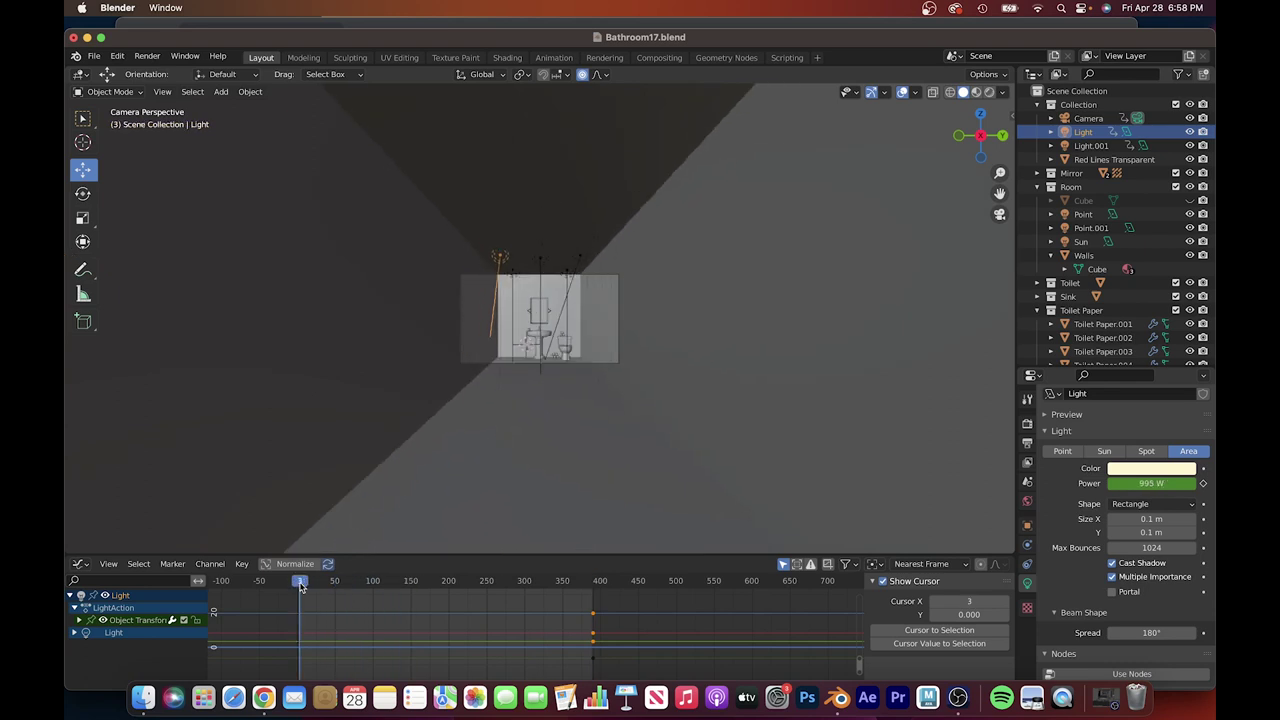
{"action": "left_click", "coordinate": [78, 563]}
{"action": "left_click", "coordinate": [271, 443]}
{"action": "right_click", "coordinate": [315, 652]}
{"action": "left_click", "coordinate": [315, 645]}
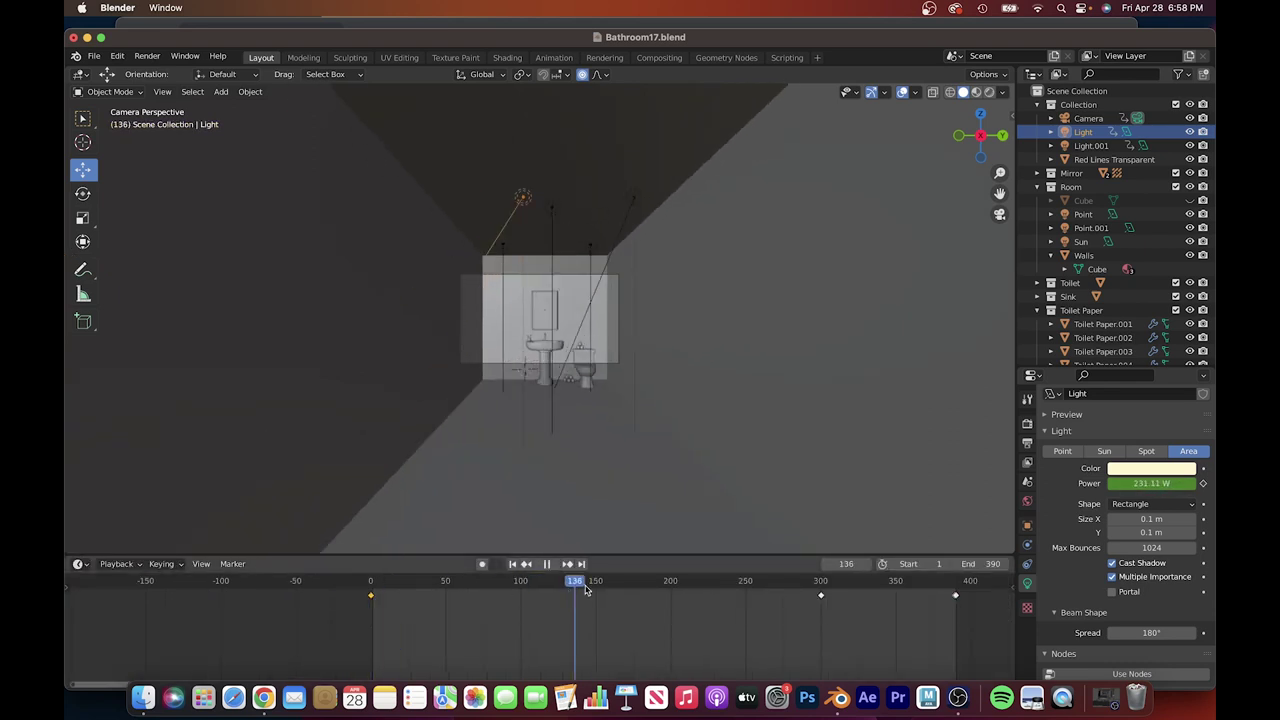
{"action": "right_click", "coordinate": [750, 615]}
{"action": "left_click", "coordinate": [752, 615]}
{"action": "right_click", "coordinate": [752, 615]}
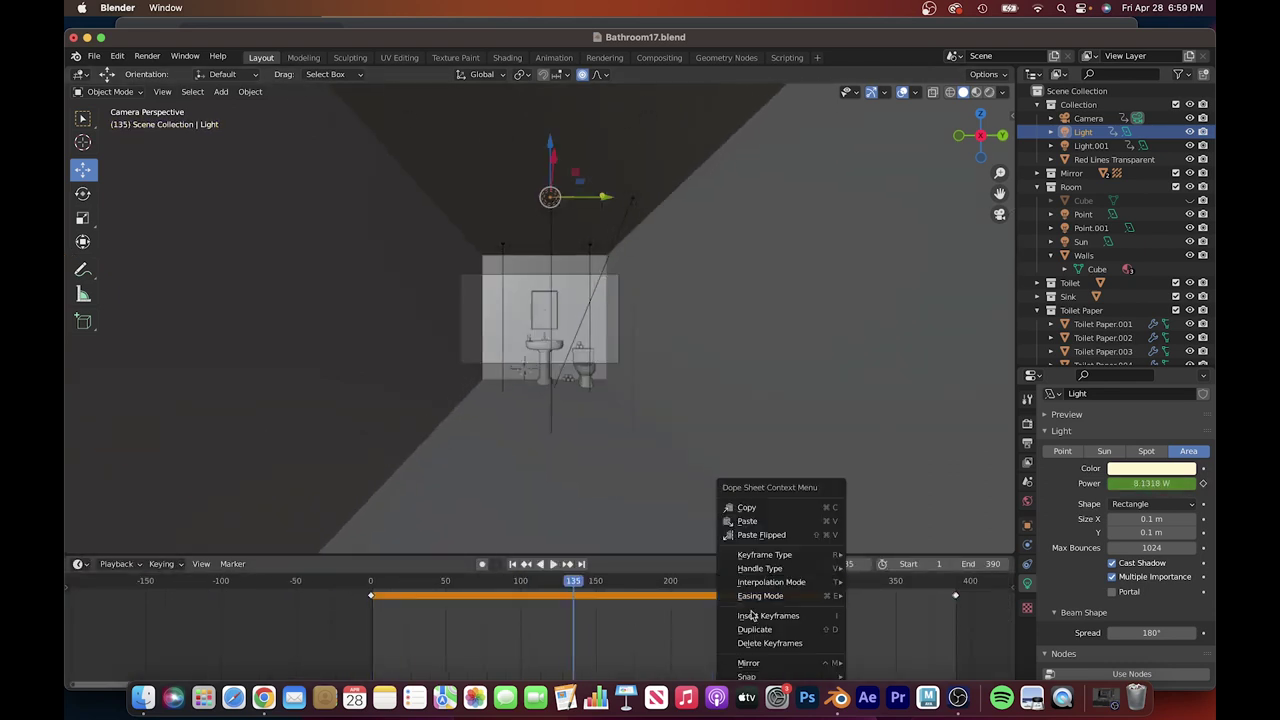
{"action": "left_click", "coordinate": [768, 643]}
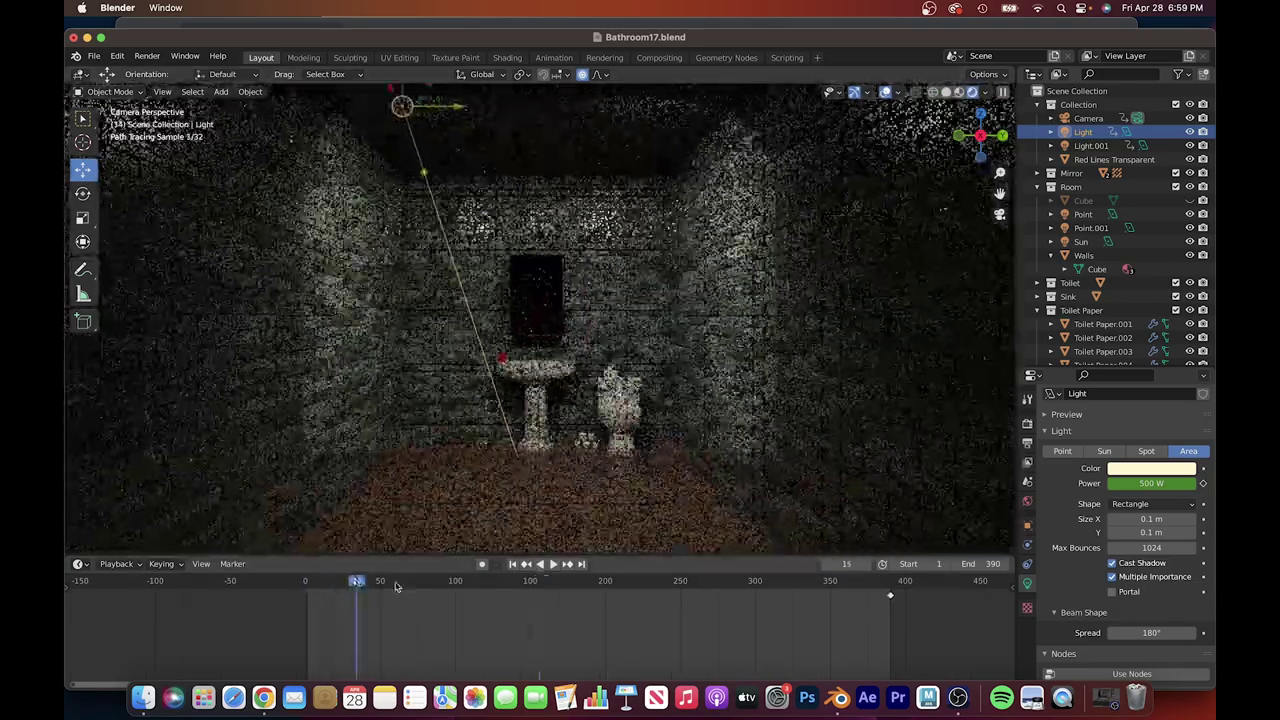
- Keyframe the light's Power at frame 0, then check the fade later in the timeline
{"action": "mouse_move", "coordinate": [395, 587]}
{"action": "left_mouse_down"}
{"action": "mouse_move", "coordinate": [891, 587]}
{"action": "mouse_move", "coordinate": [309, 587]}
{"action": "left_mouse_up"}
{"action": "key", "text": "i"}
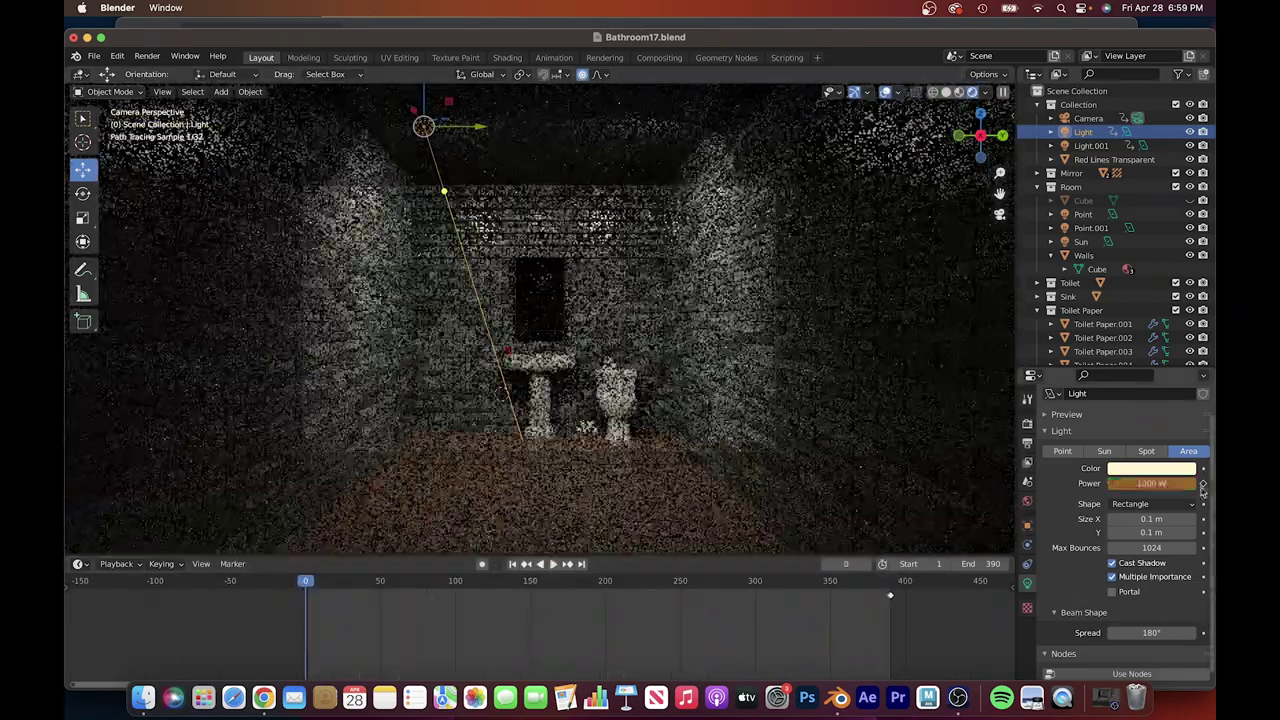
{"action": "left_click", "coordinate": [725, 585]}
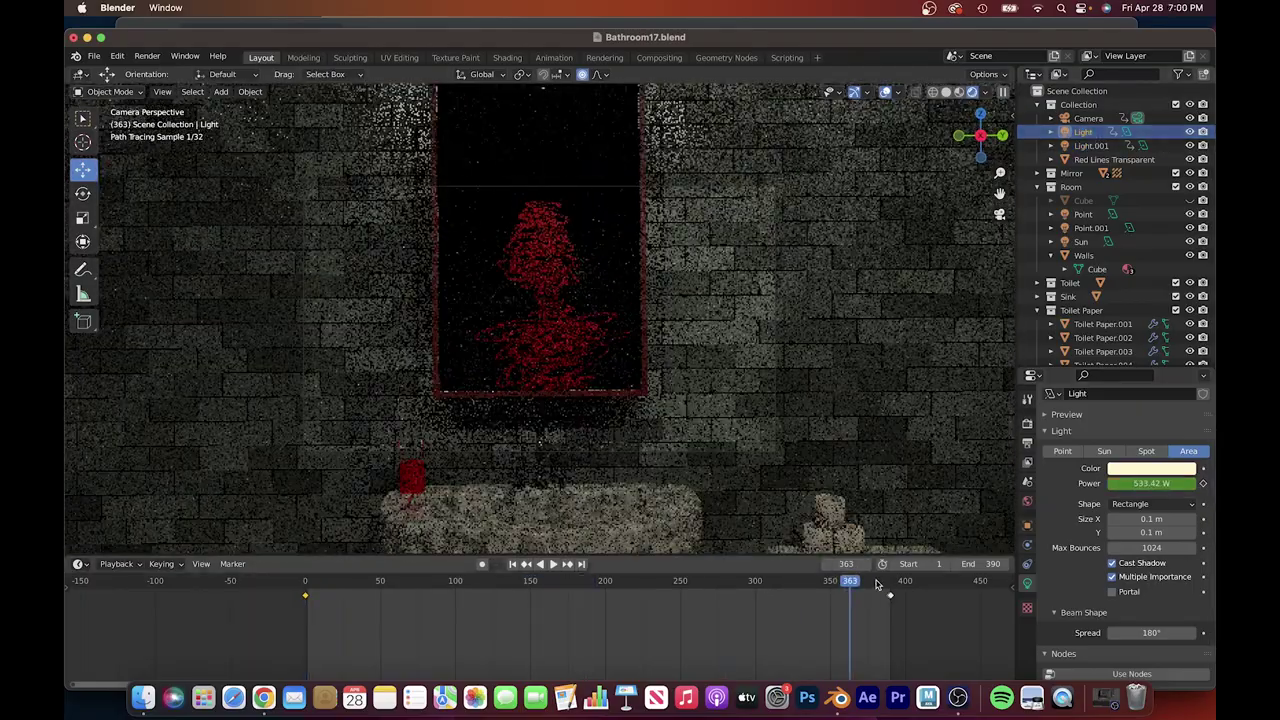